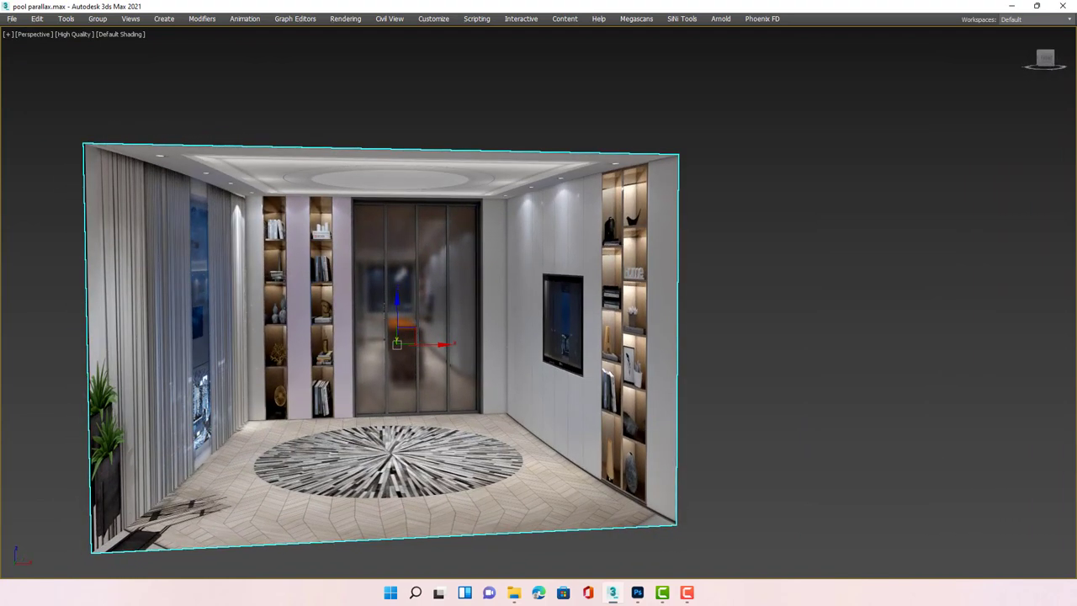
Step: Place the Slate Material Editor over the scene and move the Bitmap node aside in the graph
left_click_drag(345, 173, 361, 115)
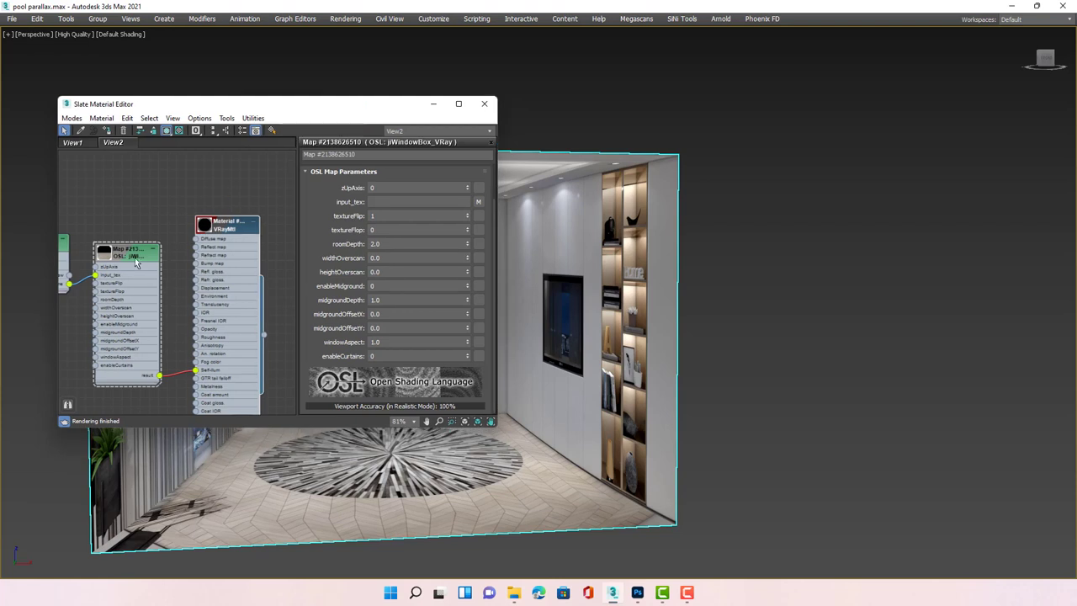
left_click_drag(145, 241, 134, 239)
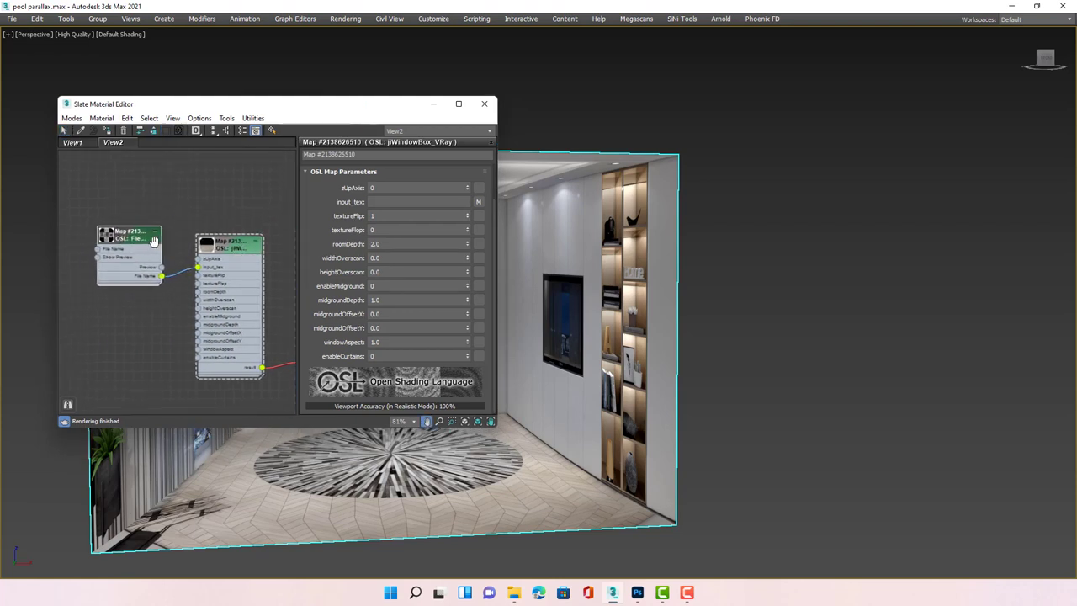
middle_click_drag(181, 252, 123, 253)
scroll(166, 247, "up", 1)
left_click_drag(165, 247, 172, 246)
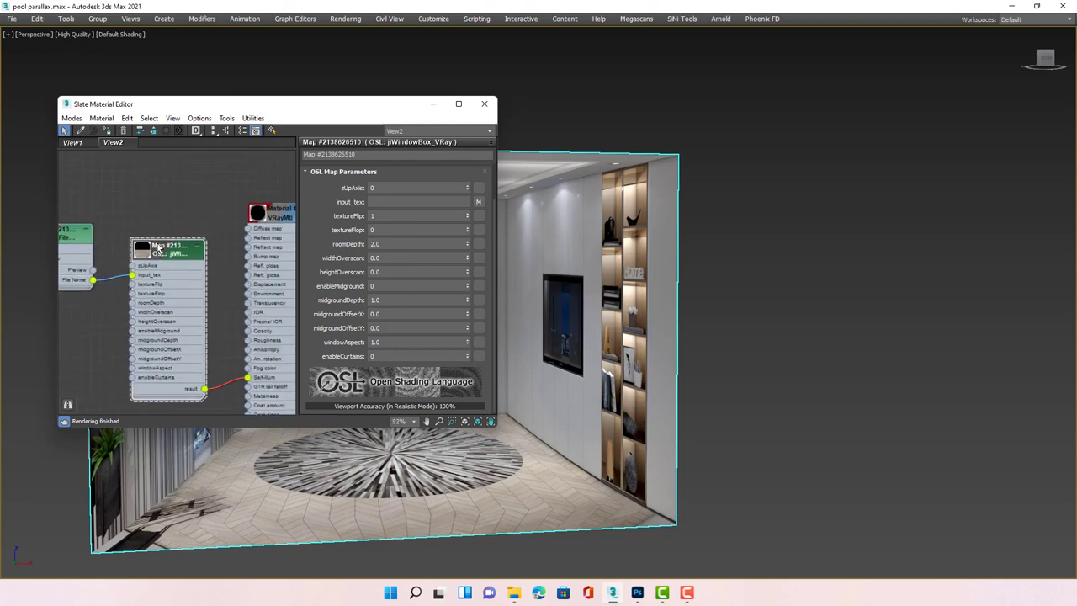
Step: Arrange the VRayMtl and OSL nodes, shift the editor left, and orbit to face the door wall
middle_click_drag(172, 247, 80, 253)
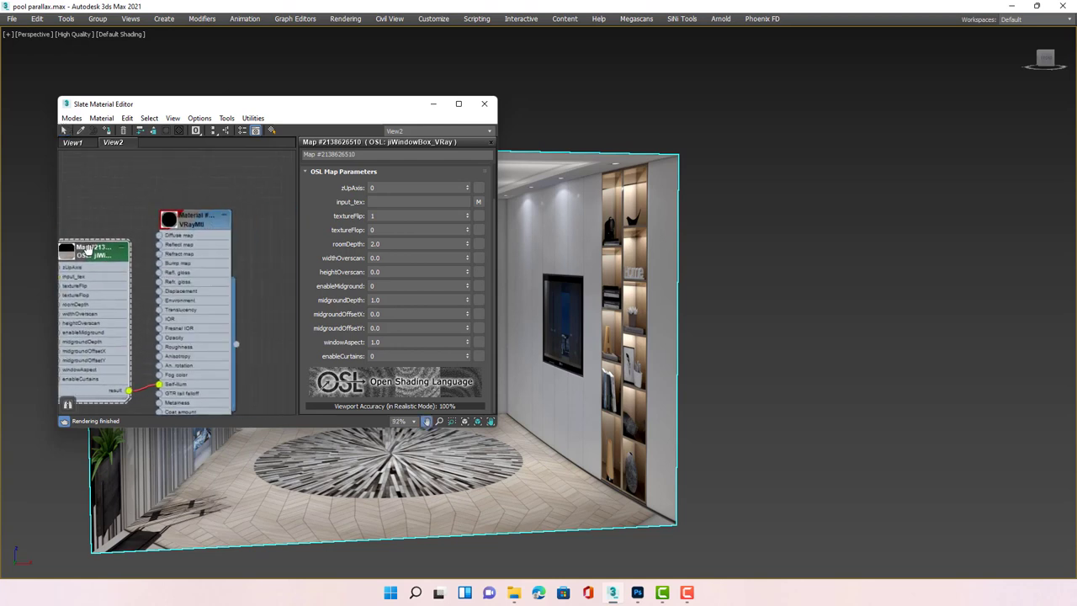
left_click_drag(173, 216, 192, 217)
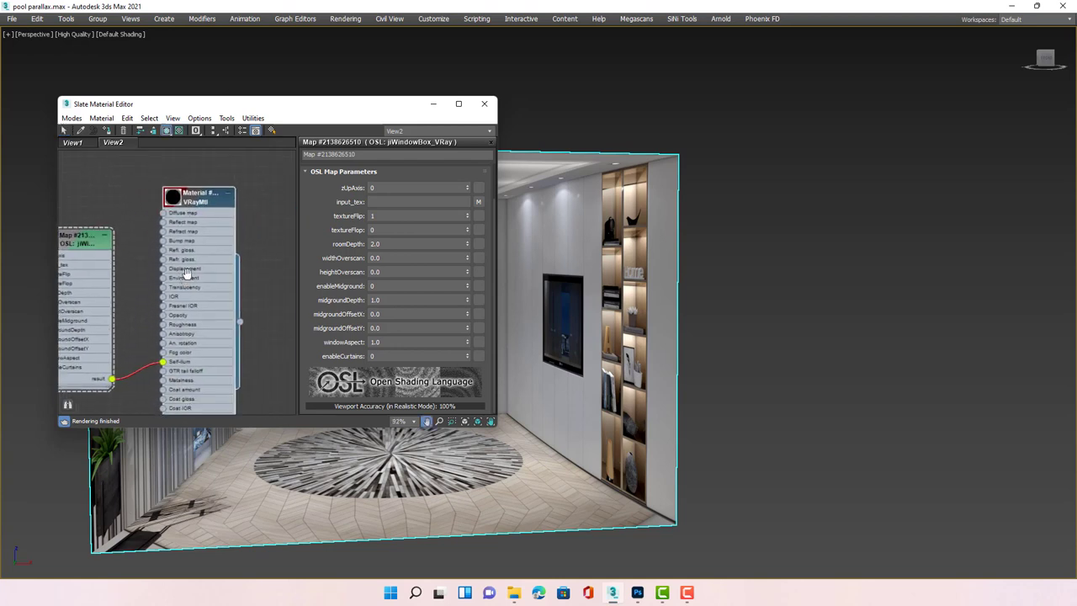
middle_click_drag(192, 217, 203, 170)
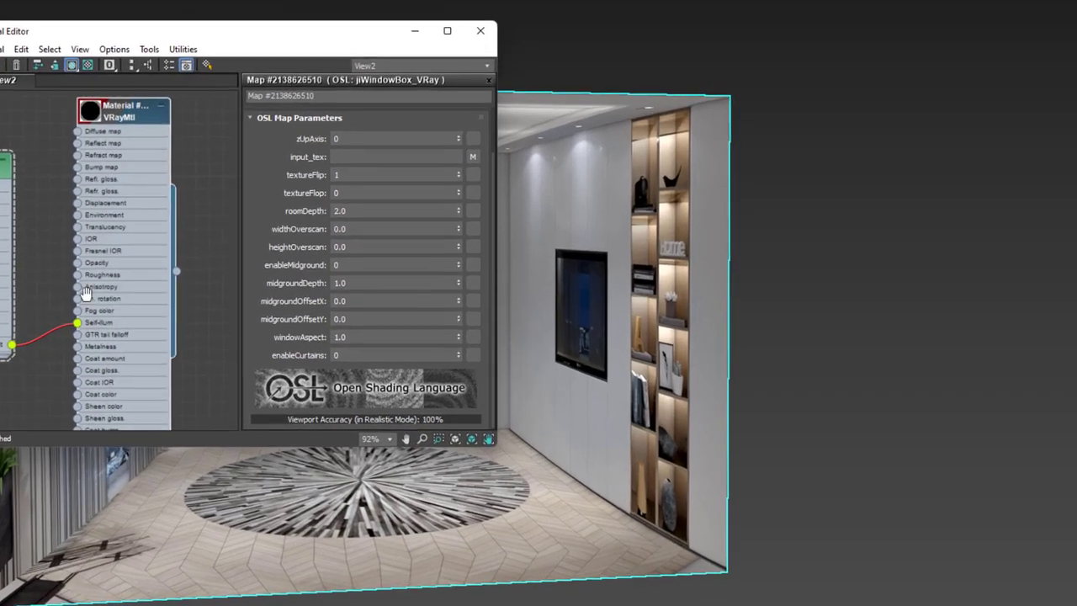
middle_click_drag(152, 274, 214, 287)
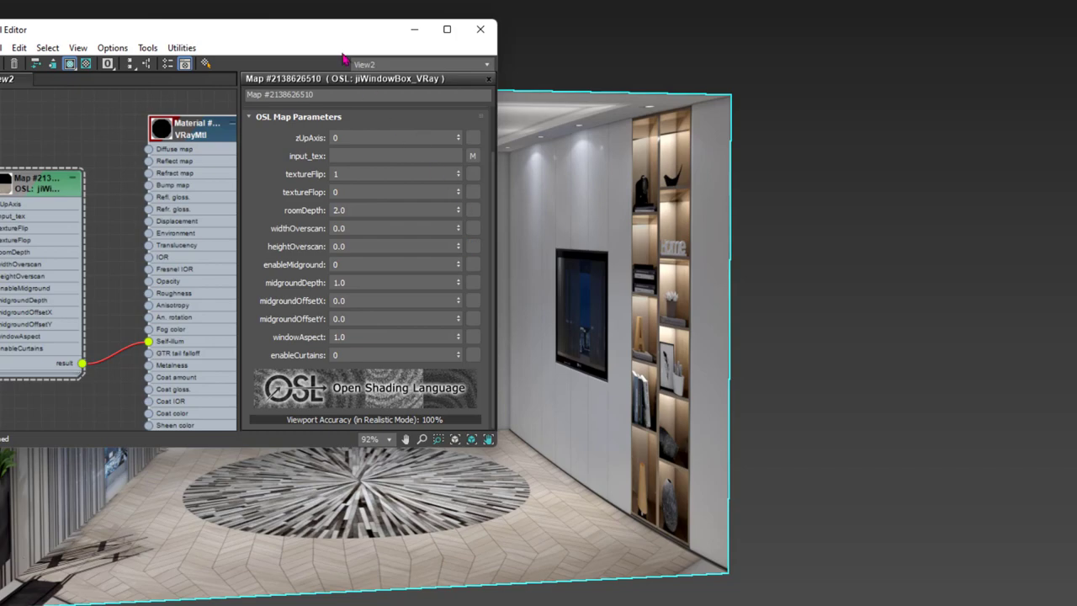
left_click_drag(340, 40, 181, 68)
mouse_move(517, 308)
middle_mouse_down("alt")
mouse_move(739, 205)
mouse_move(656, 211)
middle_mouse_up("alt")
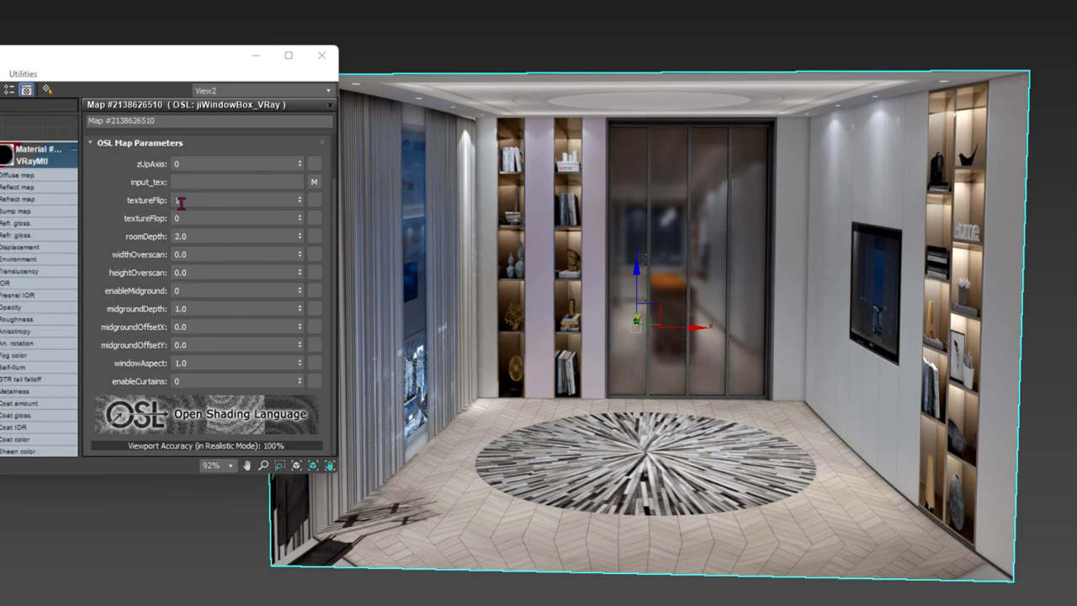
Step: Try new textureFlip and textureFlop values, then return textureFlop to 0
left_click_drag(187, 202, 162, 202)
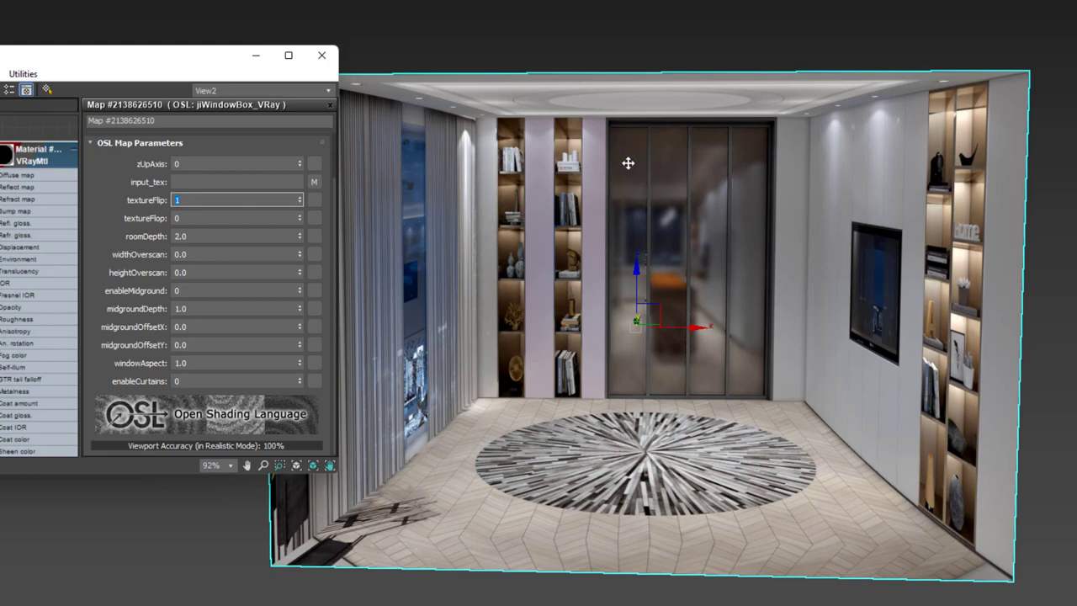
type("0")
key("Return")
left_click_drag(188, 217, 143, 221)
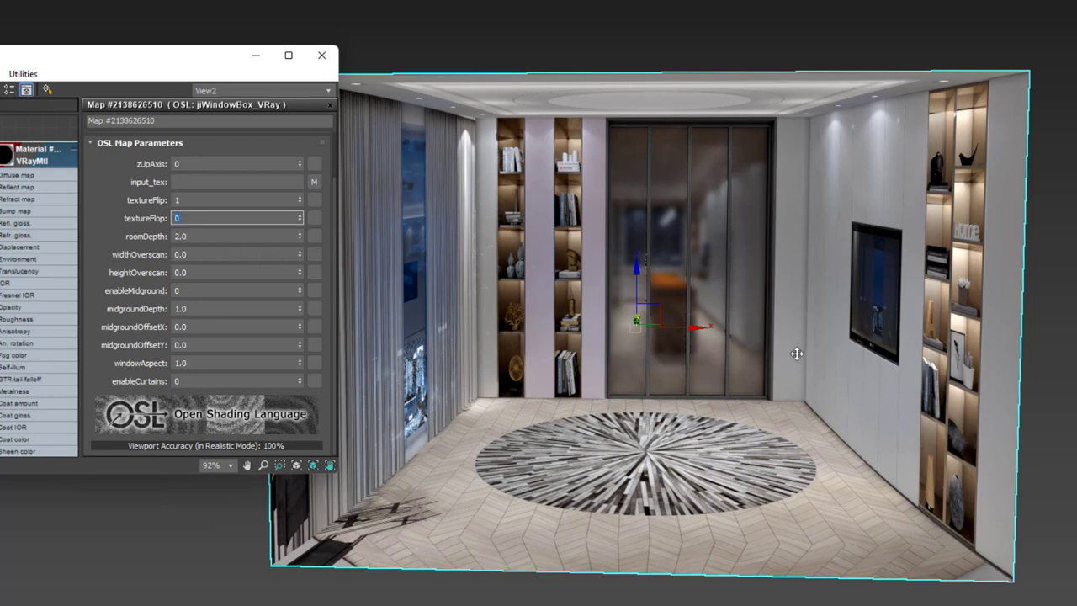
type("1")
key("Return")
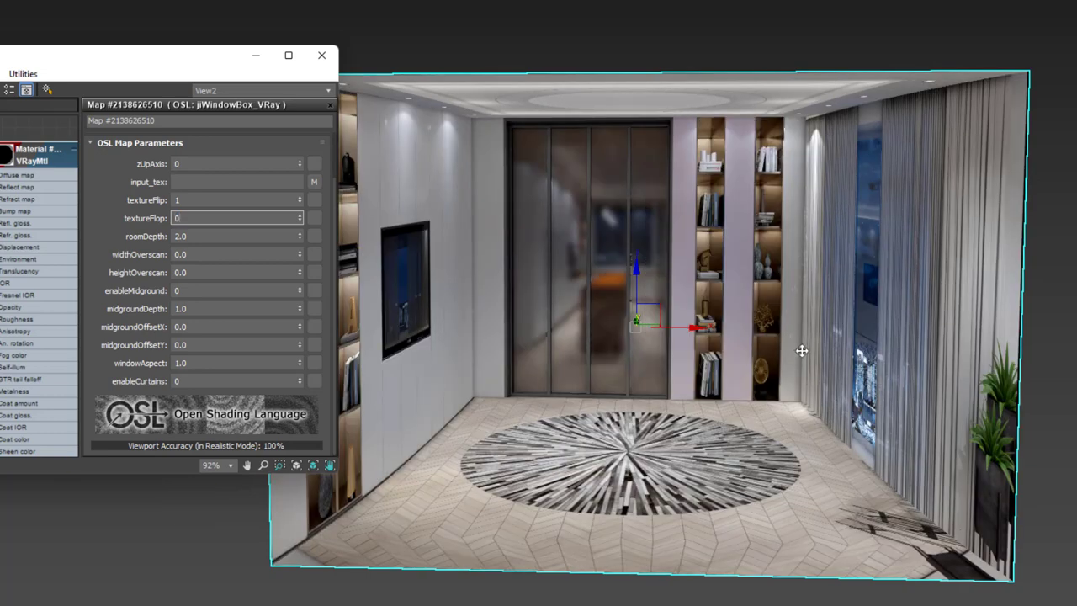
key("Return")
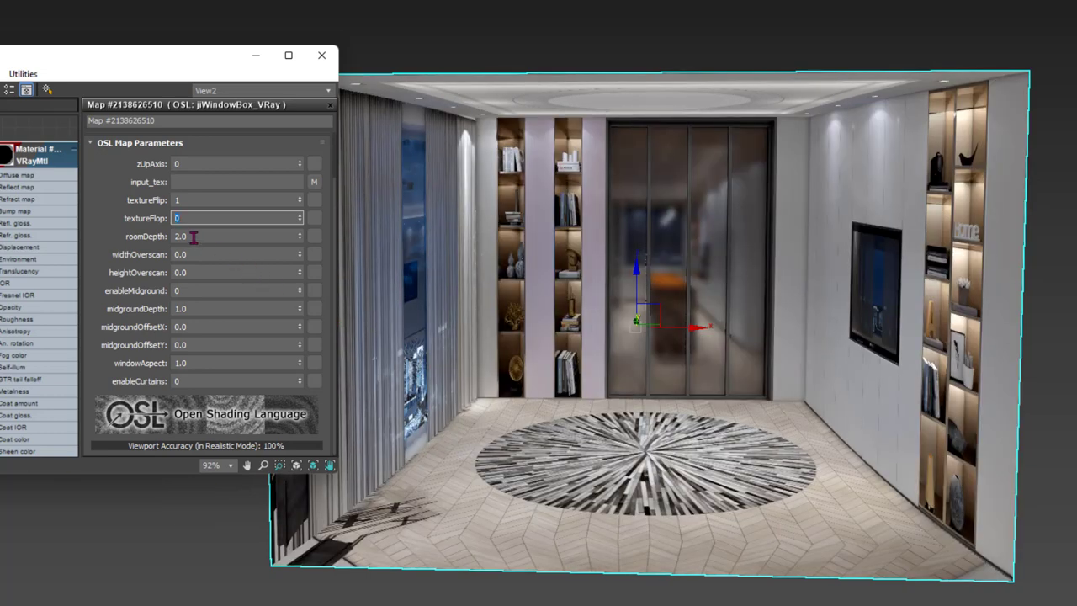
Step: Try roomDepth 5 and 1, return it to 2.0, and set windowAspect to 2.0
left_click(193, 236)
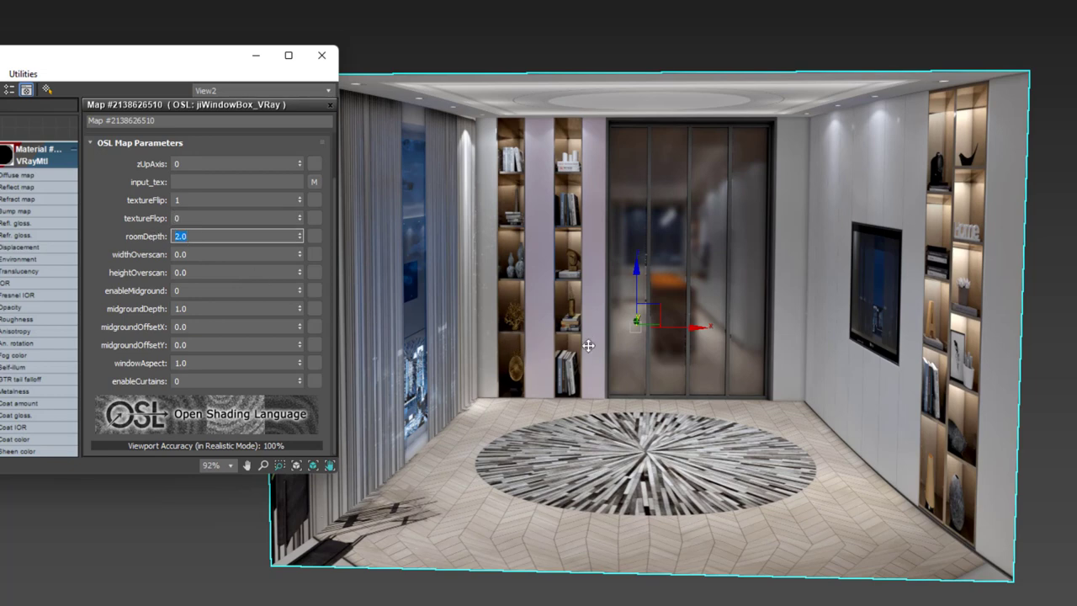
type("5")
key("Return")
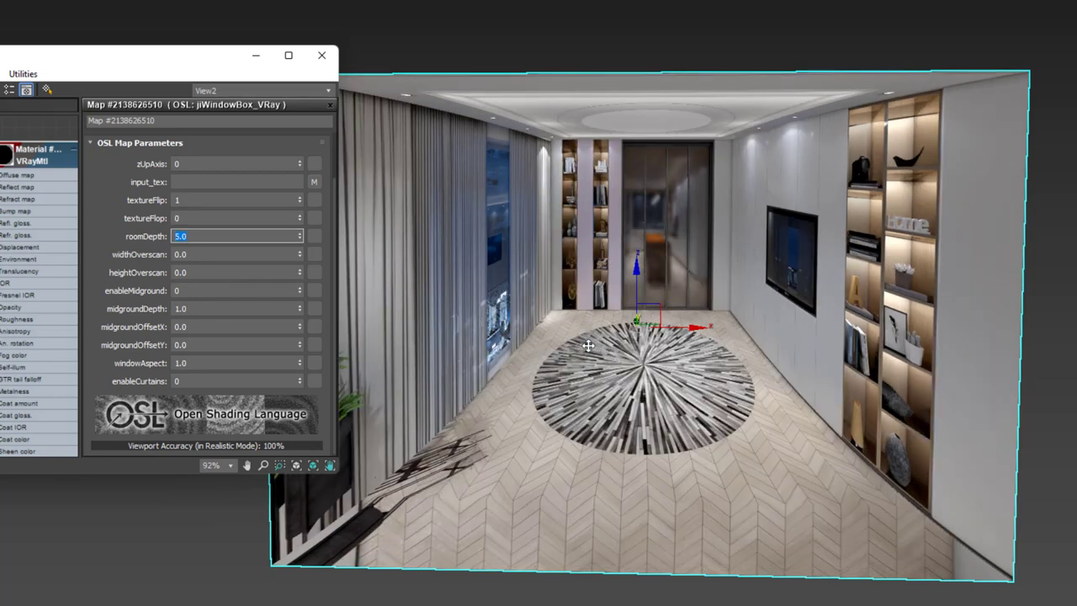
type("1")
key("Return")
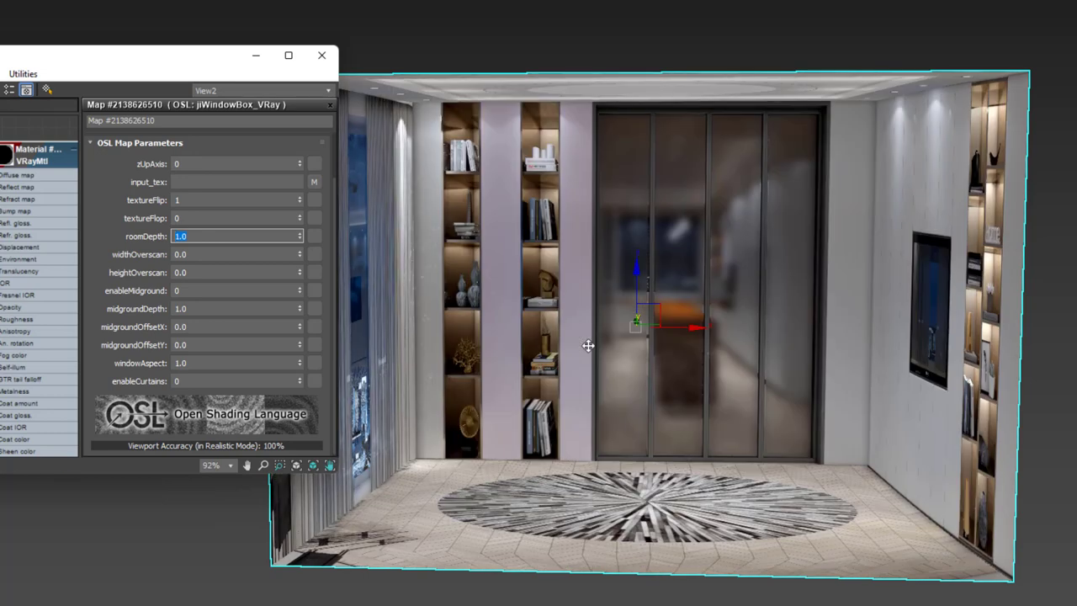
type("2")
key("Return")
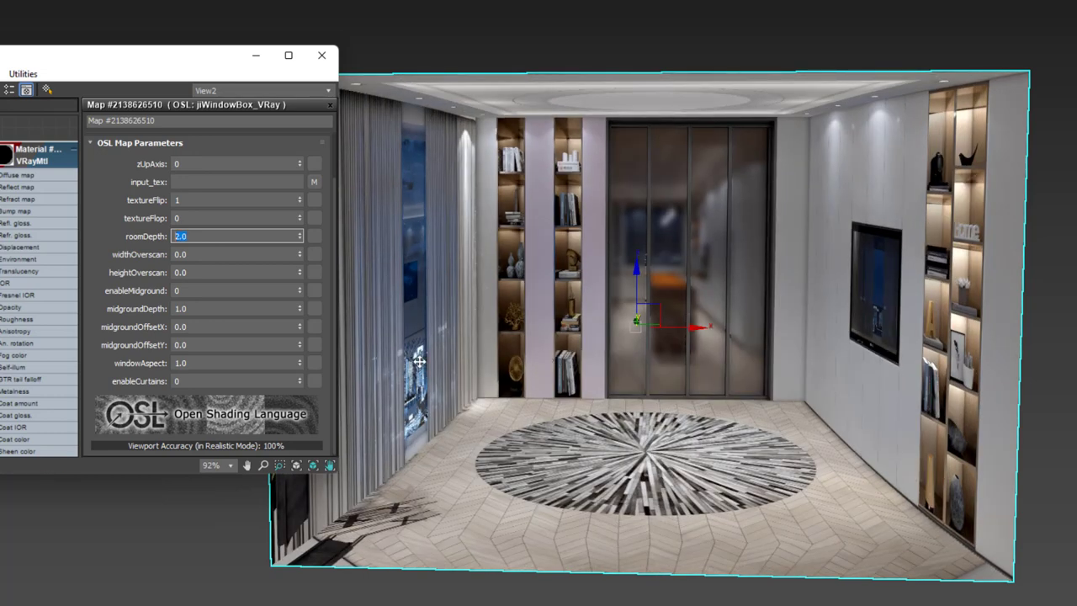
left_click(202, 364)
type("2")
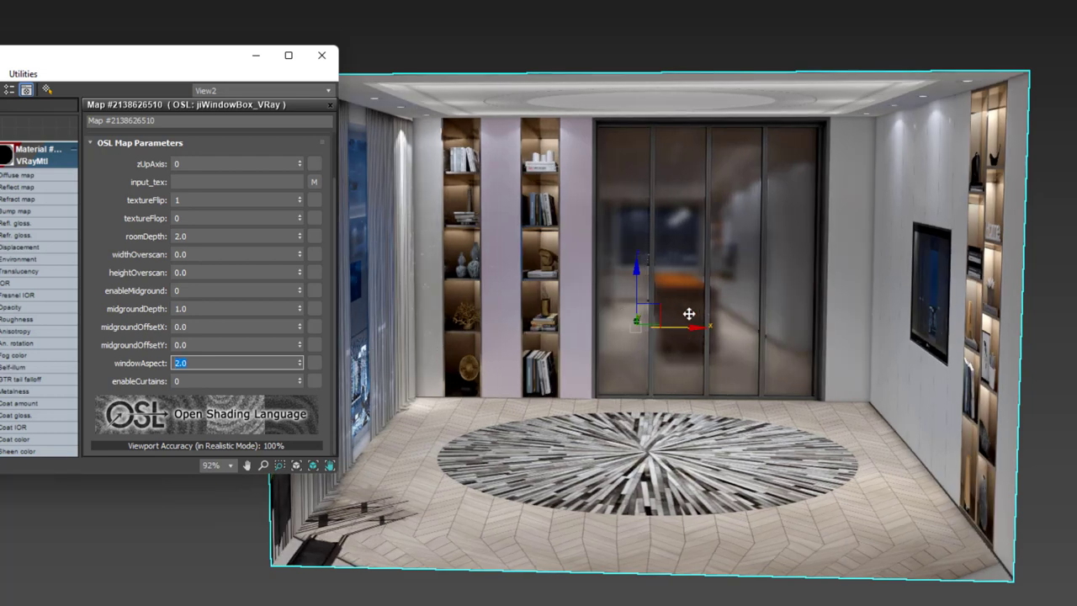
Step: Switch to the Scale transform and orbit the view to see the right wall
right_click(691, 301)
left_click(707, 333)
scroll(702, 326, "up", 2)
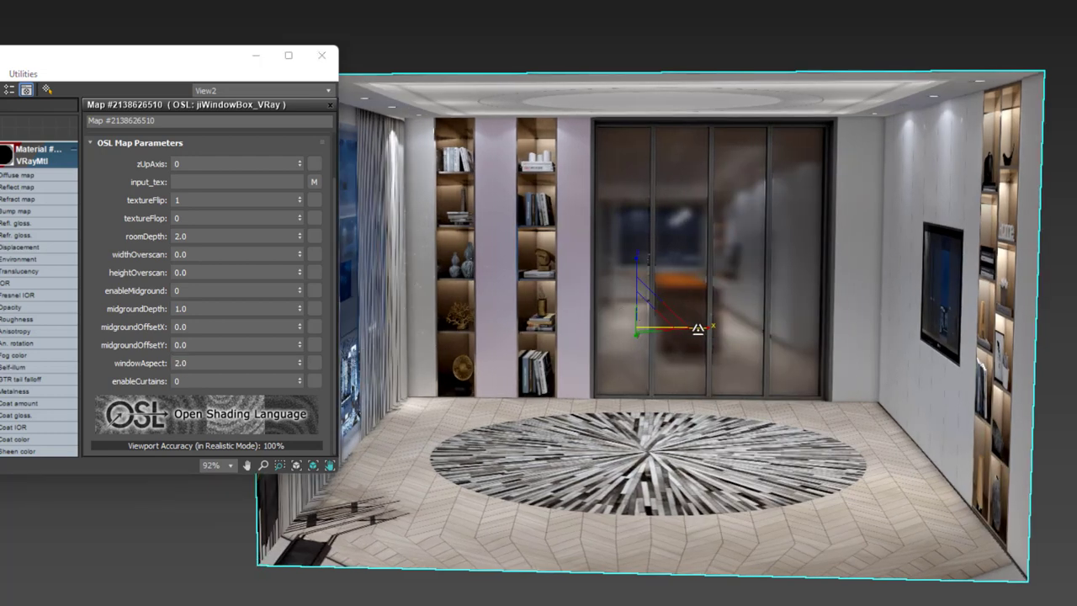
scroll(716, 328, "up", 2)
mouse_move(716, 328)
middle_mouse_down("alt")
mouse_move(699, 327)
mouse_move(693, 365)
middle_mouse_up("alt")
Step: Set windowAspect back to 1.0 and enableMidground to 1
left_click_drag(201, 362, 152, 360)
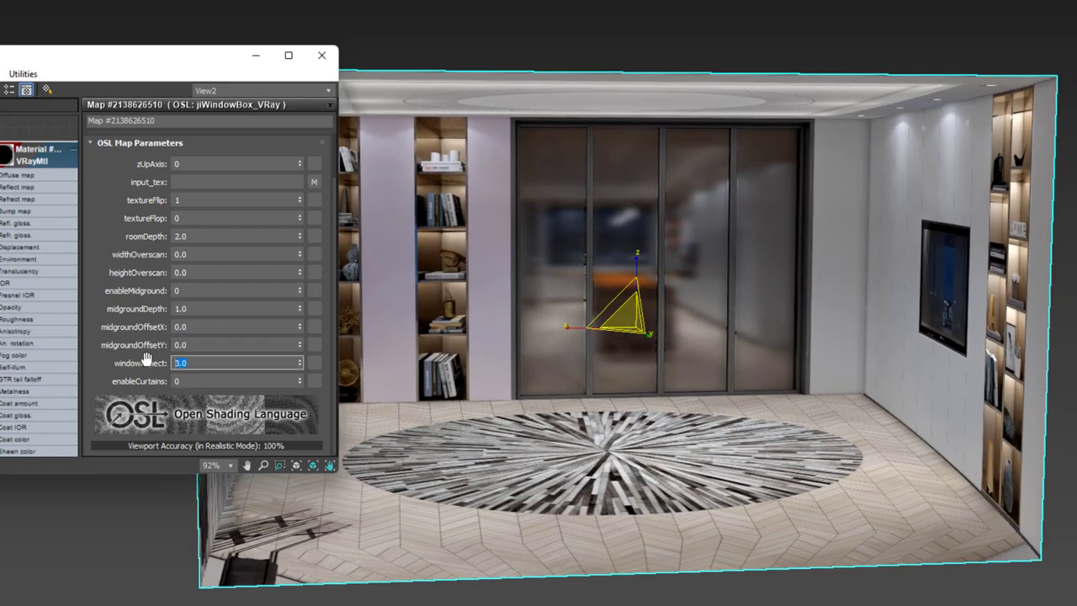
type("1")
key("Return")
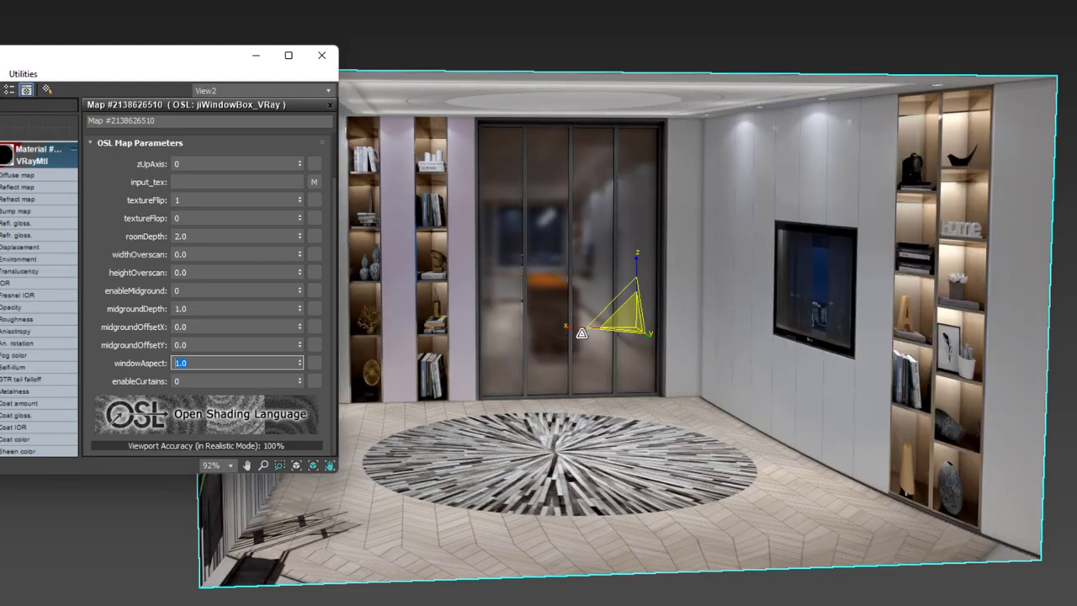
mouse_move(569, 326)
middle_mouse_down("alt")
mouse_move(595, 384)
mouse_move(556, 395)
middle_mouse_up("alt")
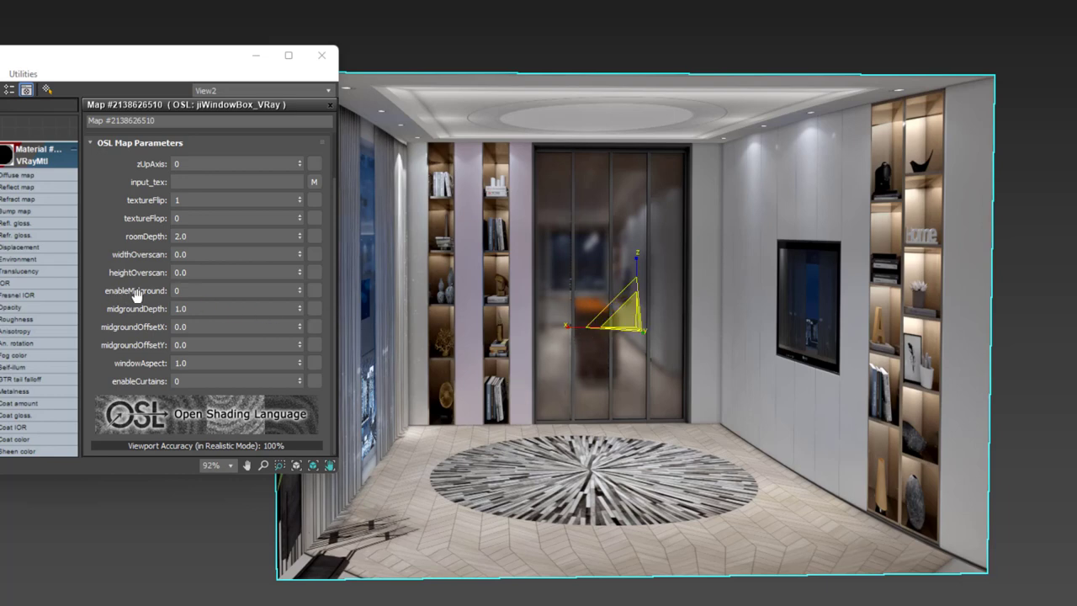
left_click(197, 292)
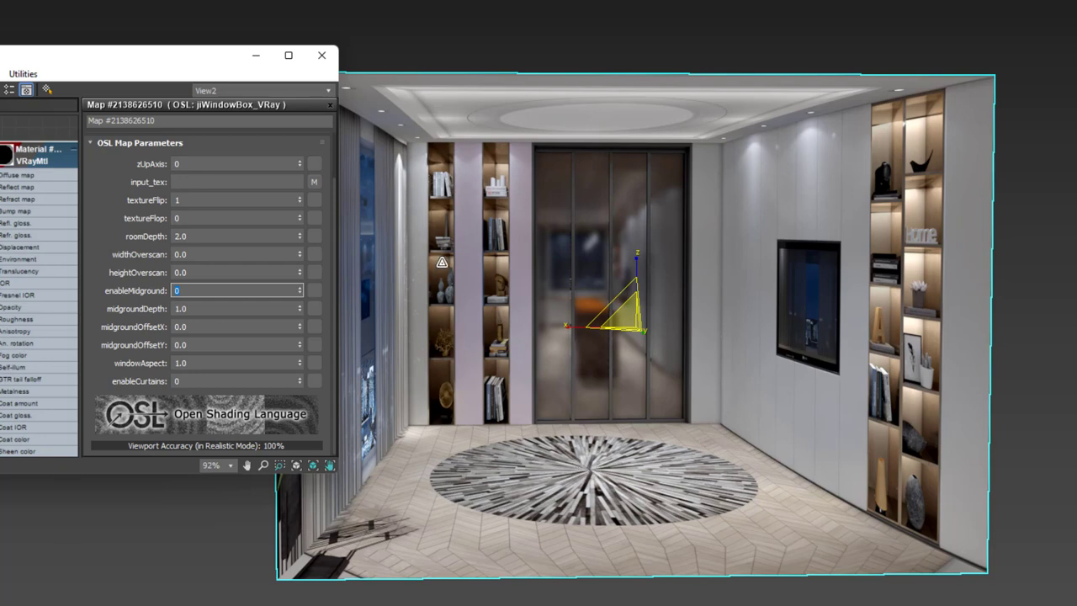
type("1")
key("Return")
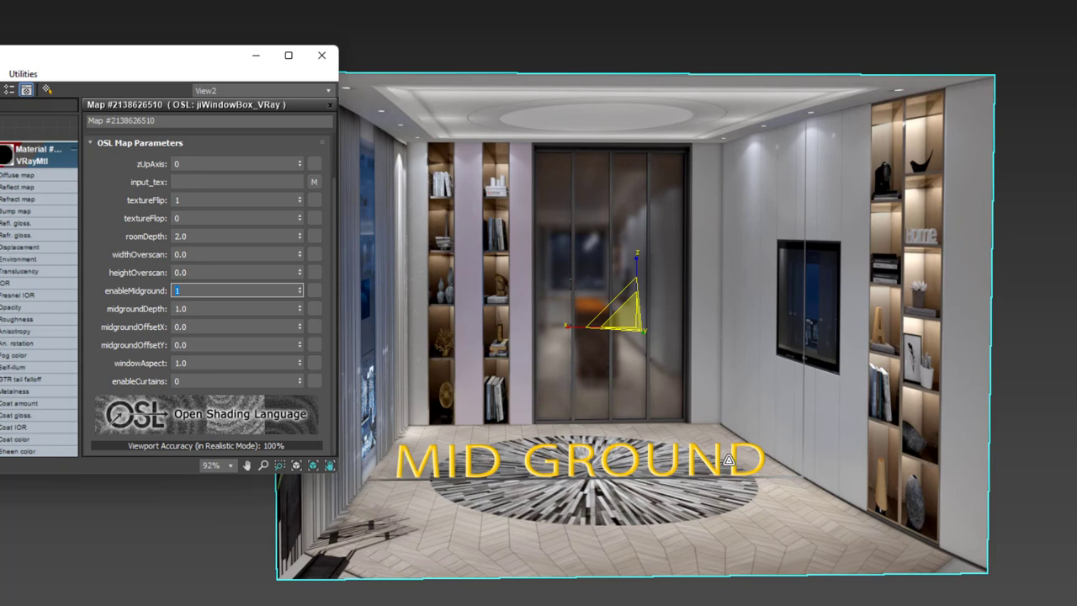
Step: Set midgroundDepth to 1 and switch on the window-box curtains
left_click(194, 309)
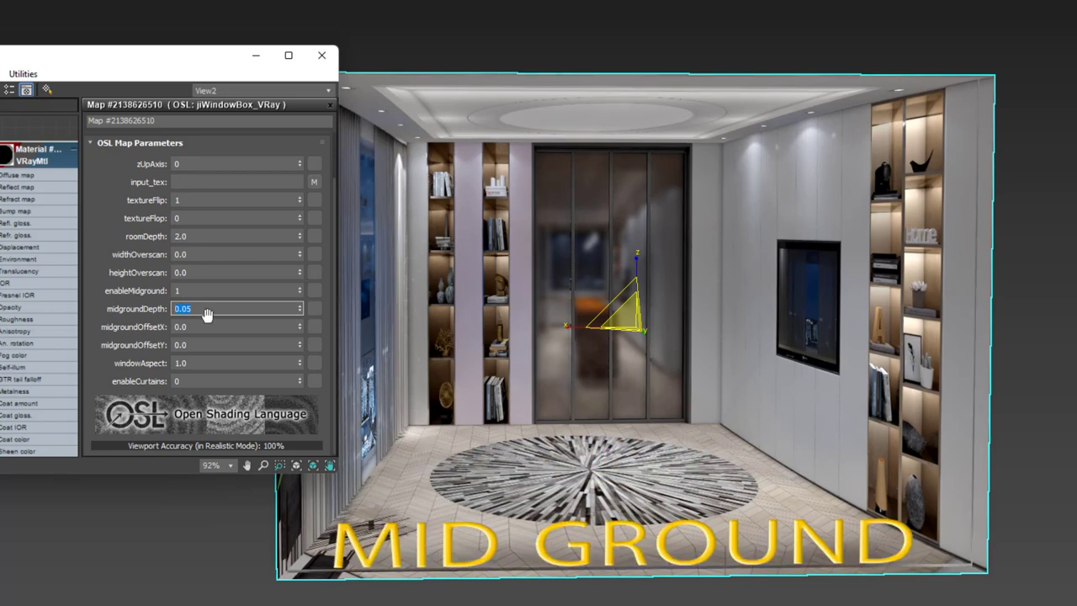
type("1")
key("Return")
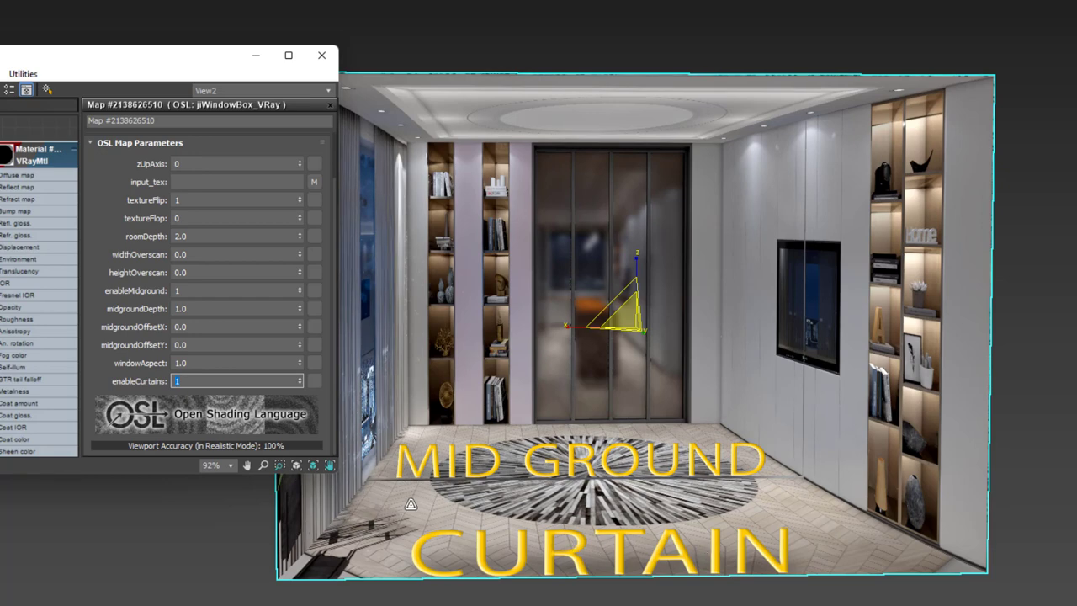
left_click(300, 377)
Step: Orbit the view to look down onto the room's floor rug
mouse_move(474, 454)
middle_mouse_down("alt")
mouse_move(560, 448)
mouse_move(521, 433)
middle_mouse_up("alt")
scroll(522, 434, "down", 2)
mouse_move(614, 408)
middle_mouse_down()
mouse_move(555, 431)
mouse_move(558, 399)
middle_mouse_up()
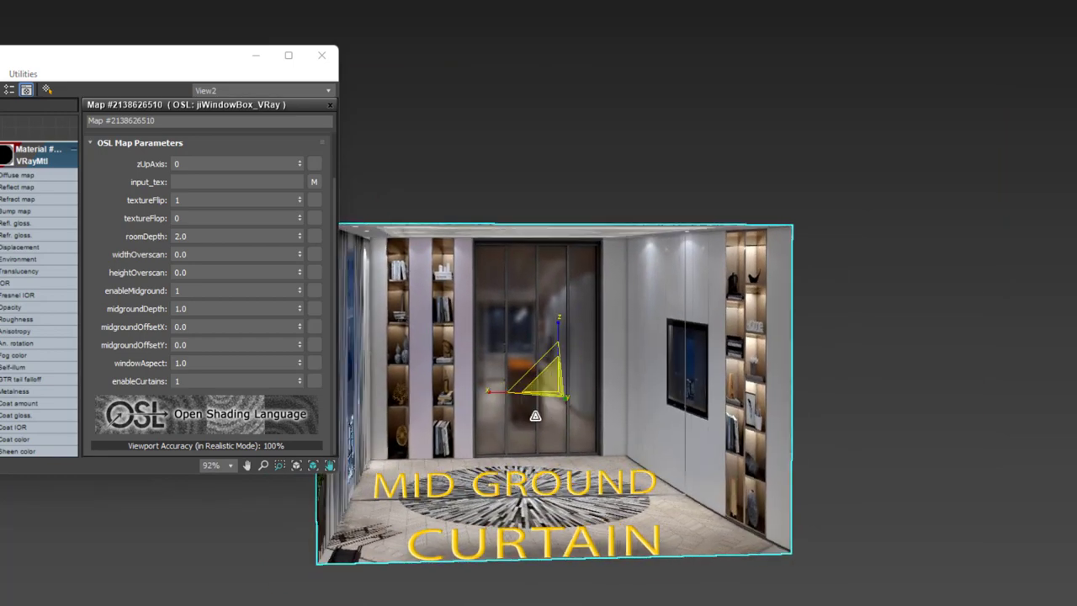
mouse_move(528, 337)
middle_mouse_down("alt")
mouse_move(525, 418)
mouse_move(507, 401)
mouse_move(562, 406)
mouse_move(568, 378)
mouse_move(580, 386)
middle_mouse_up("alt")
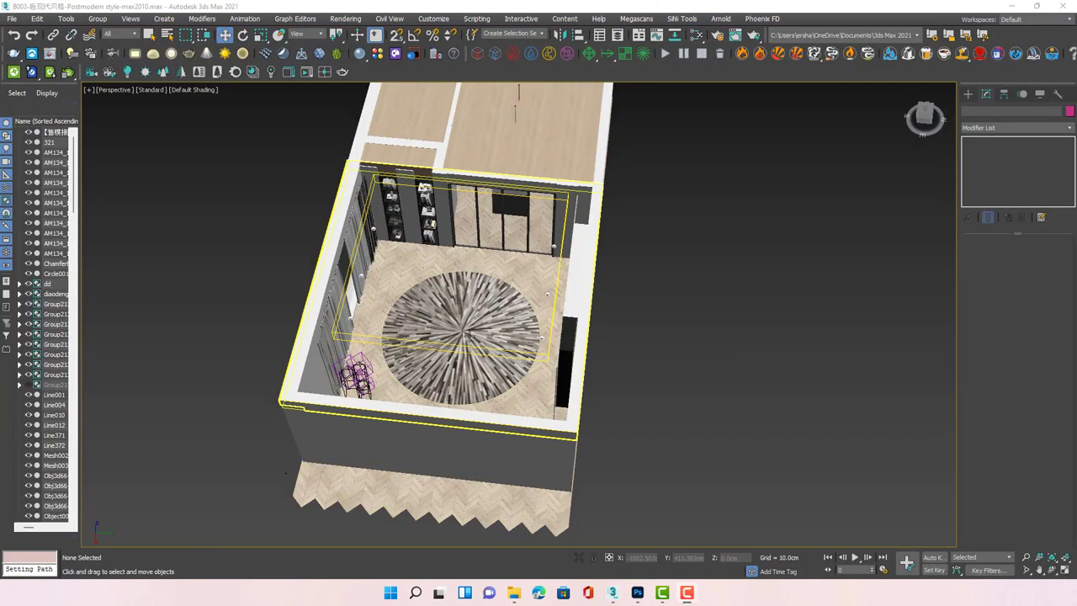
Step: Tilt the Postmodern room view to an angle, then switch the viewport to Right
mouse_move(467, 336)
middle_mouse_down("alt")
mouse_move(572, 299)
mouse_move(400, 215)
mouse_move(497, 345)
middle_mouse_up("alt")
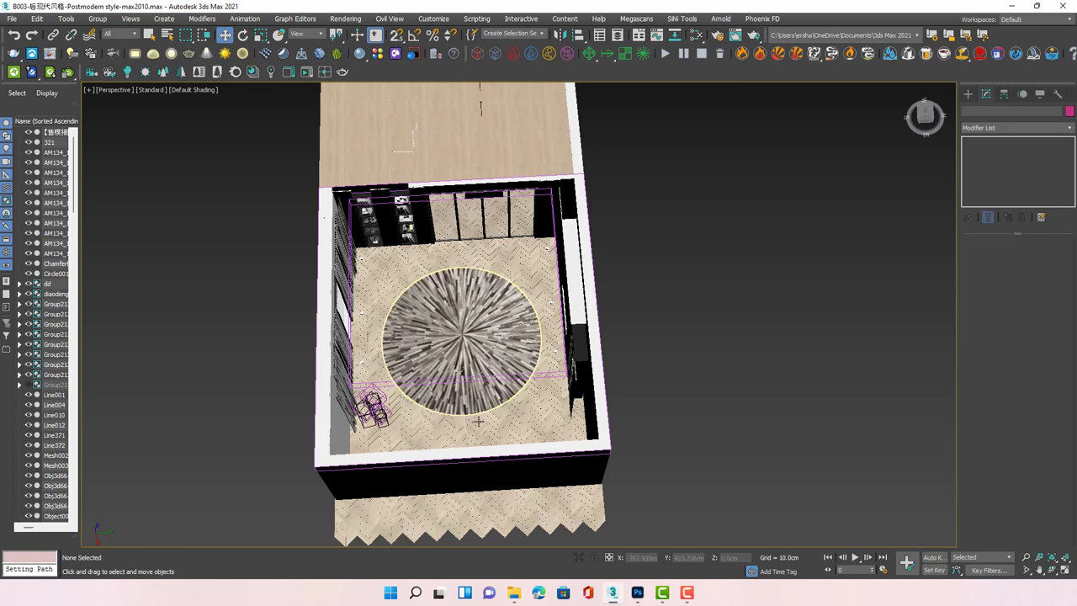
middle_click_drag(472, 378, 474, 388, "alt")
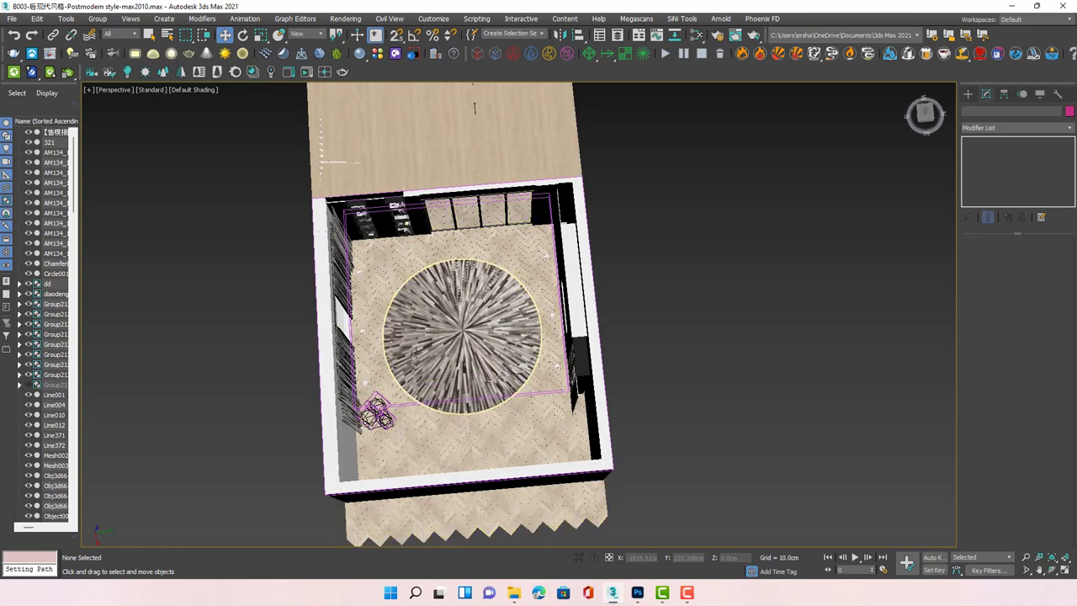
middle_click_drag(421, 336, 419, 331, "alt")
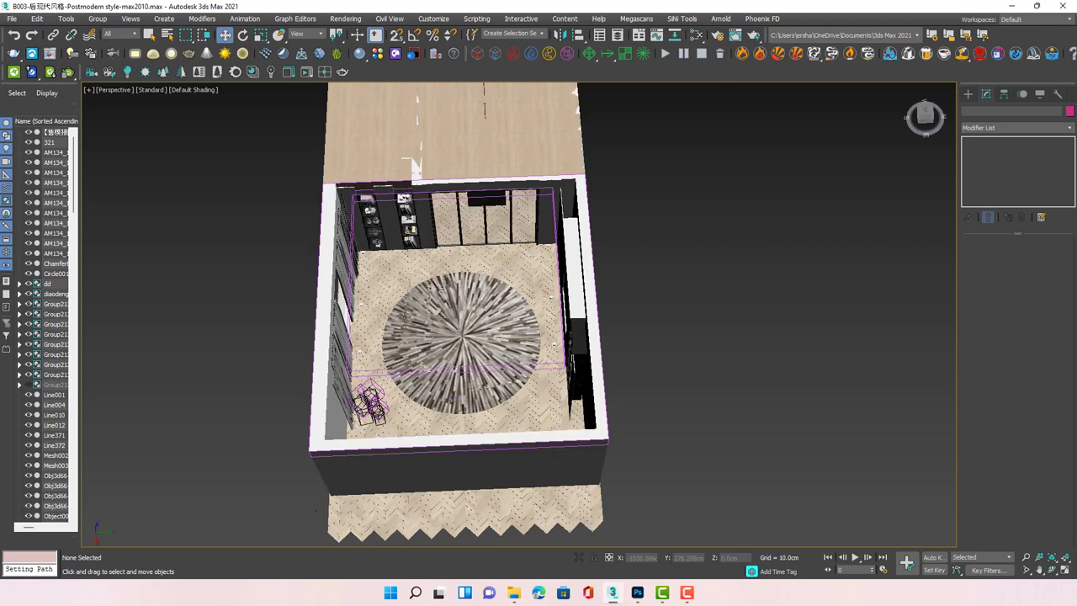
left_click(112, 91)
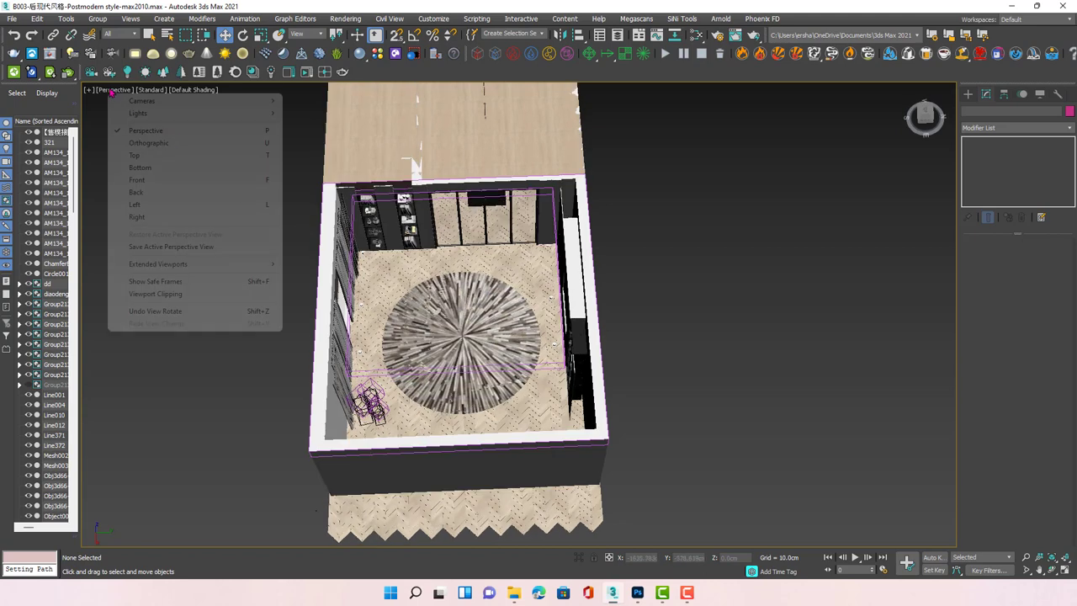
left_click(147, 216)
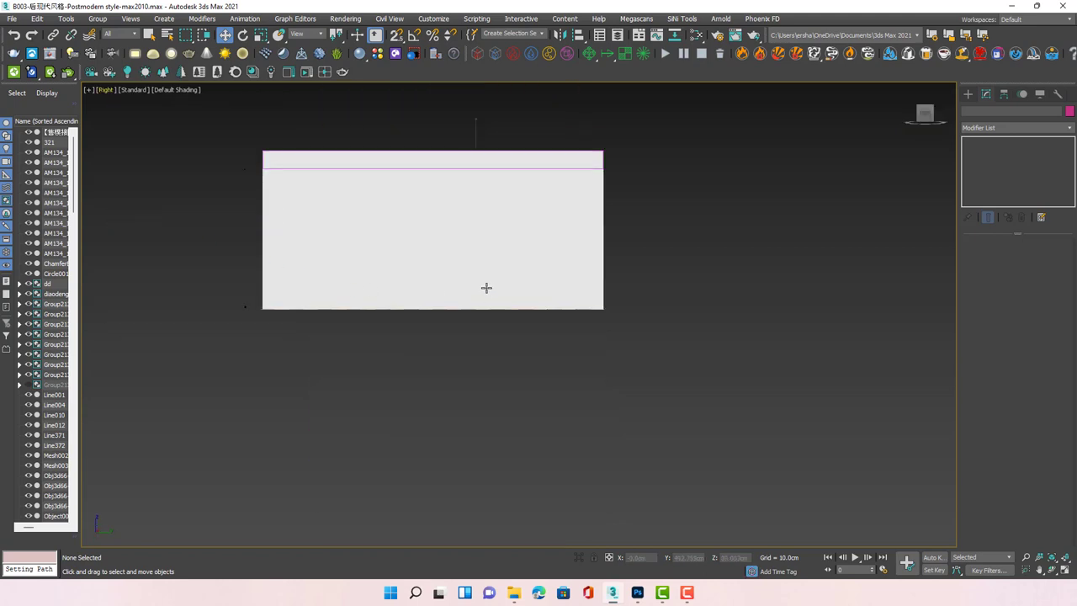
Step: Switch the Right view to wireframe and place a free camera in it
key("F3")
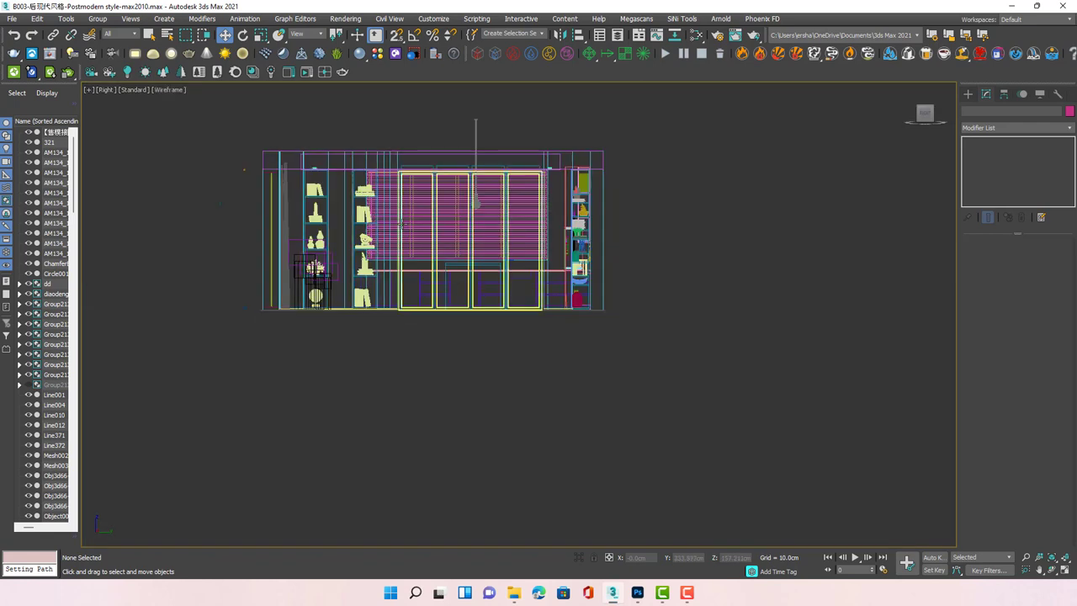
left_click(968, 93)
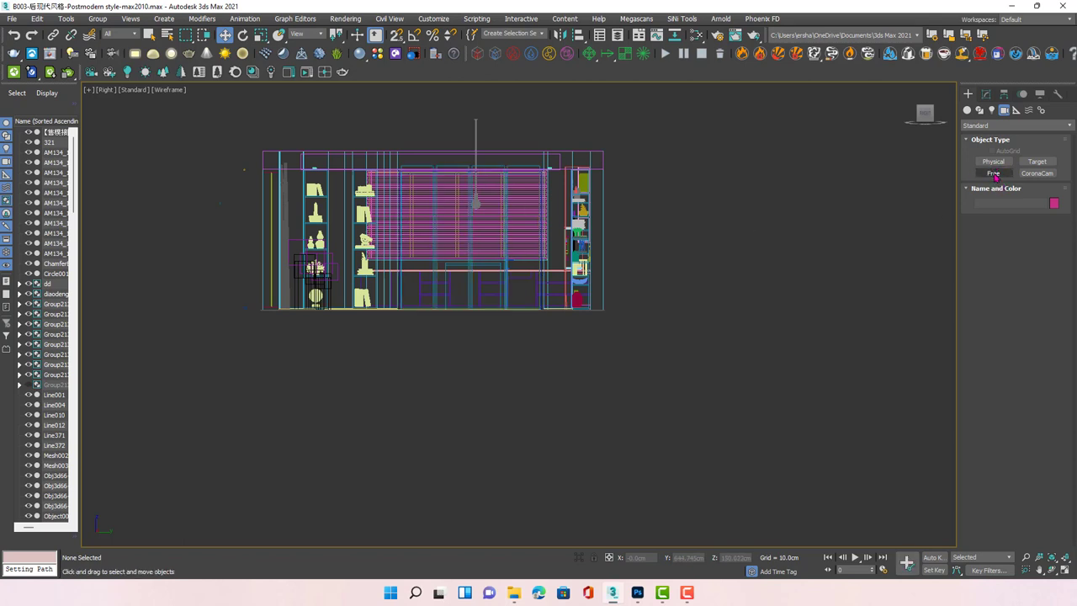
left_click(993, 174)
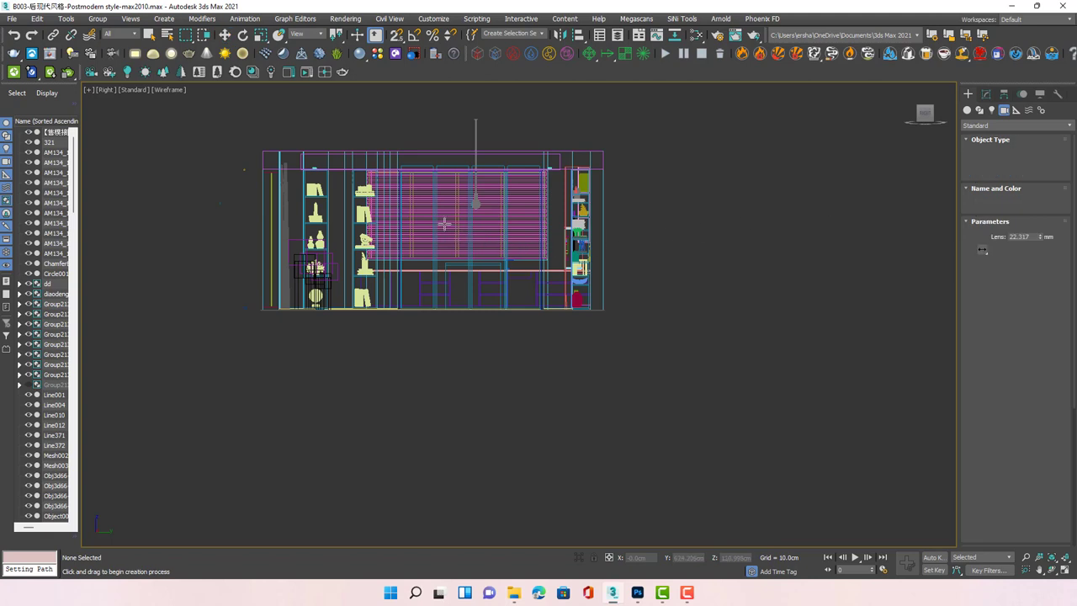
left_click(441, 228)
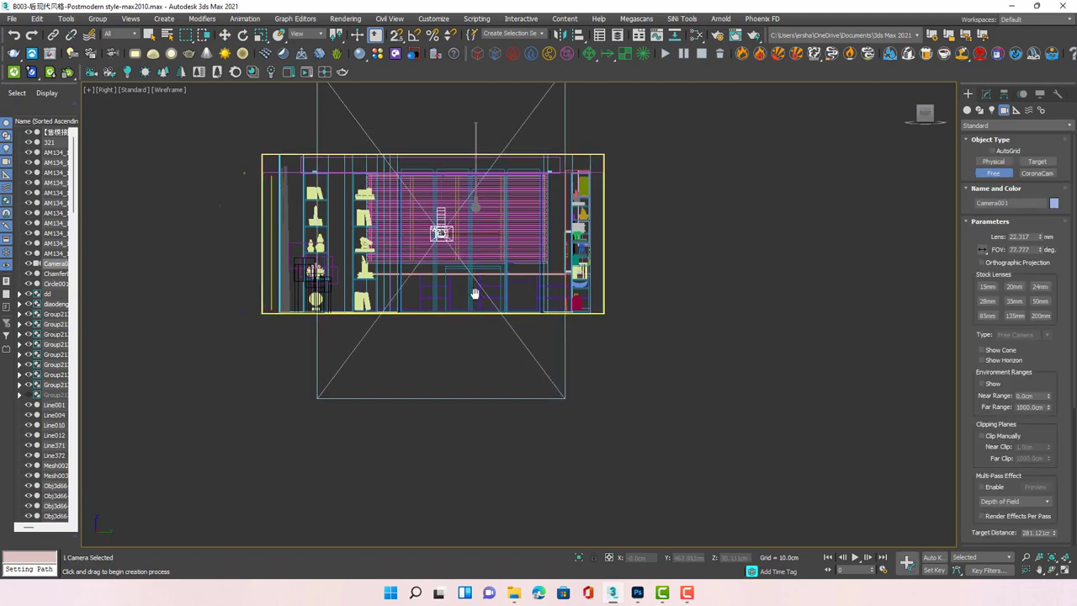
middle_click_drag(476, 292, 472, 347)
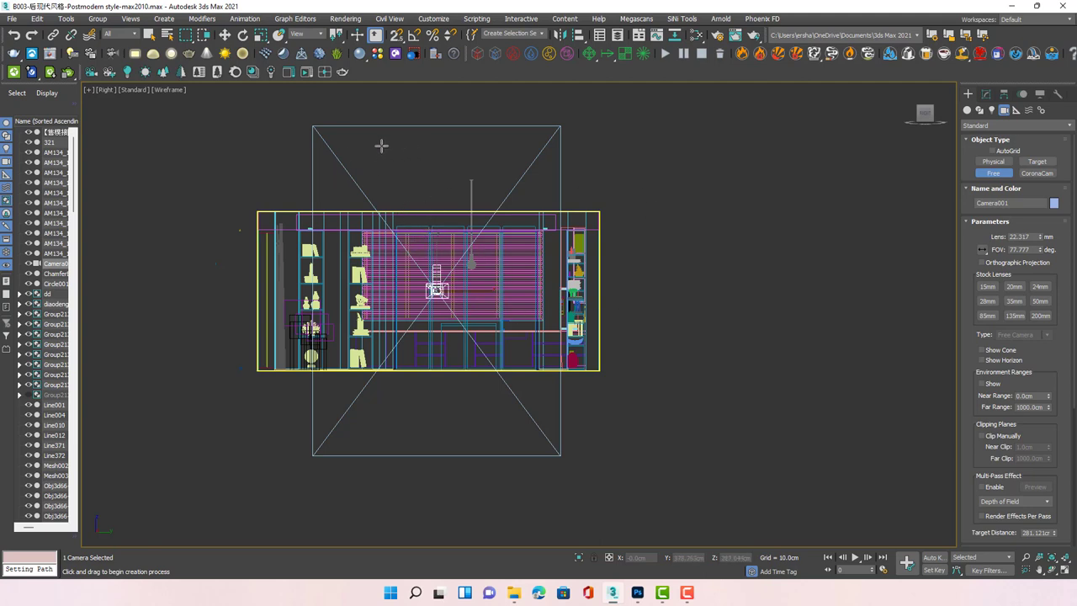
right_click(582, 149)
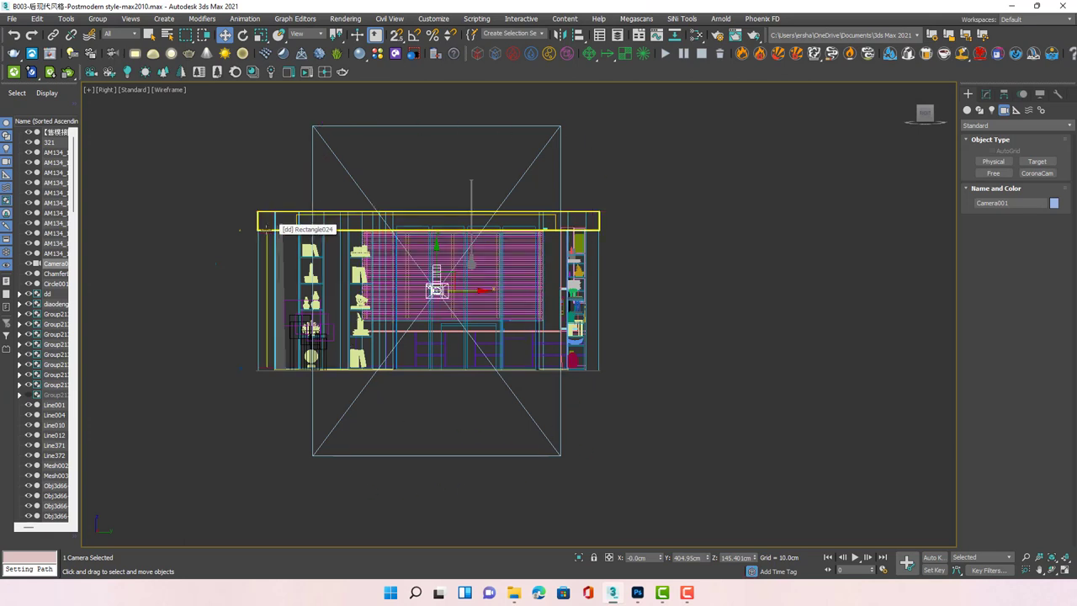
Step: Select the dd beam group, re-enable its FFD modifier, and select the blind group
left_click(268, 220)
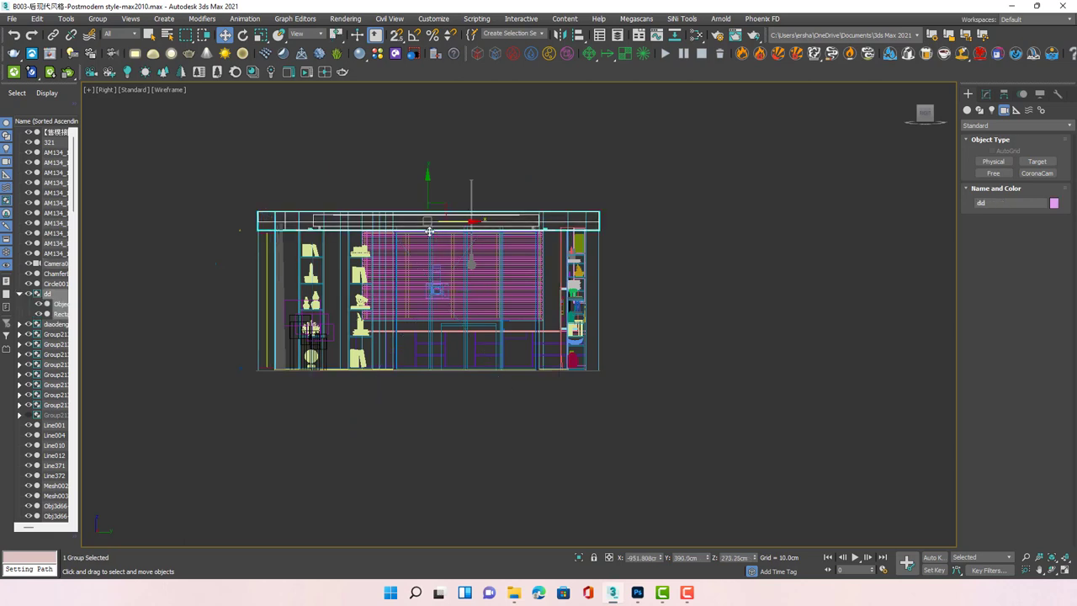
key("f")
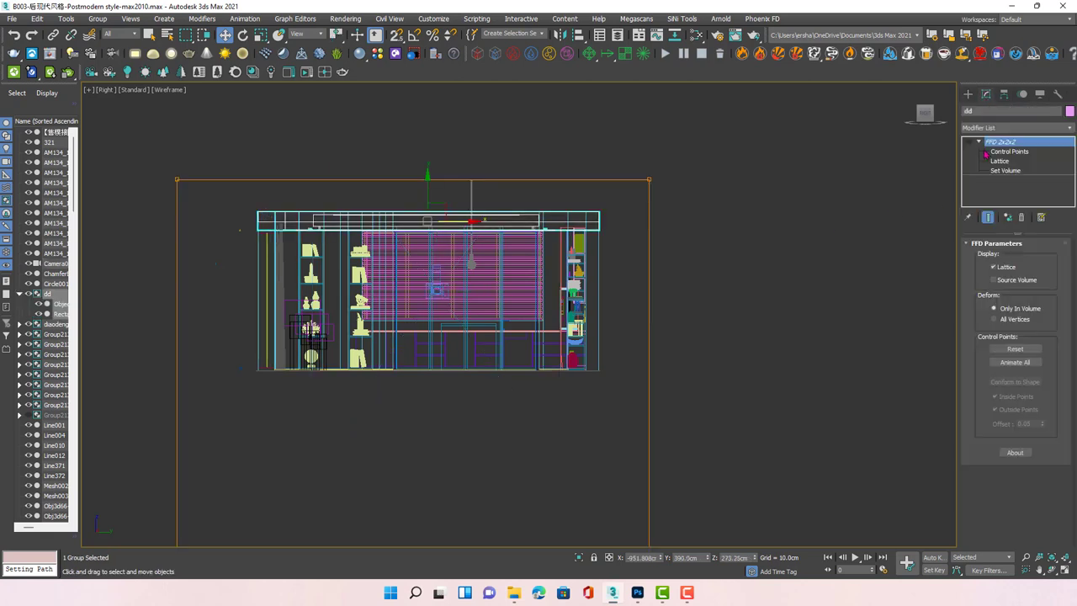
left_click(968, 143)
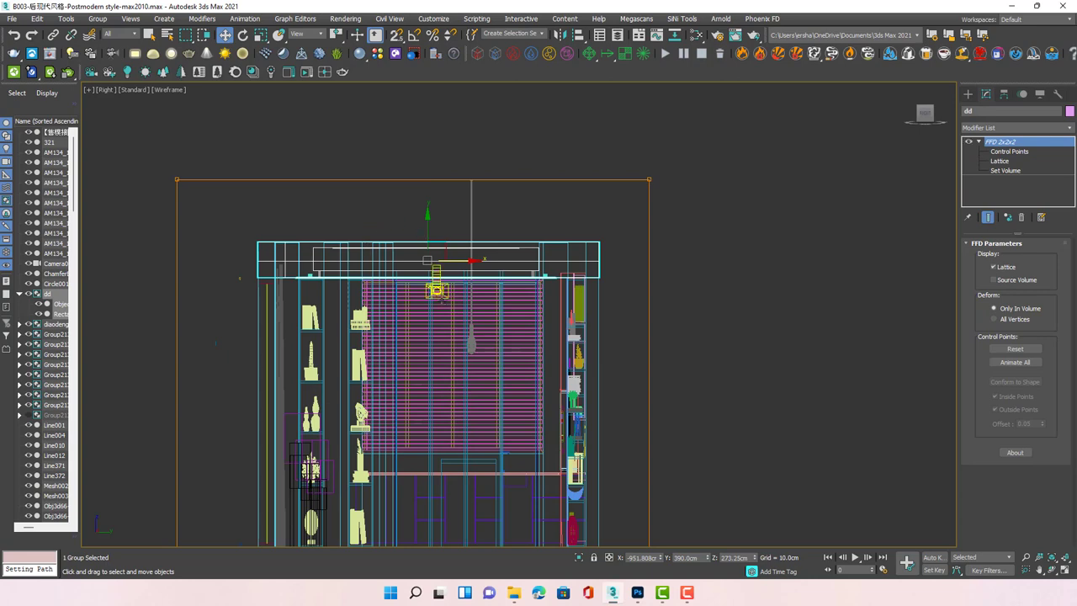
middle_click_drag(434, 311, 430, 267)
left_click(430, 267)
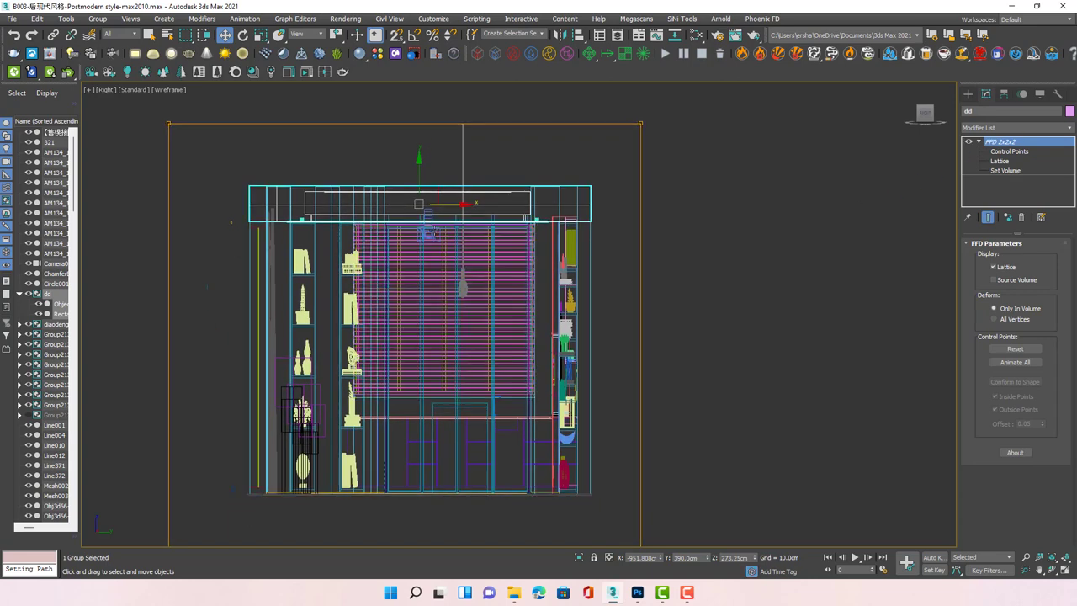
Step: Move Camera001 lower and into the room, centred over the round floor area
mouse_move(428, 232)
left_mouse_down()
mouse_move(418, 324)
mouse_move(423, 312)
left_mouse_up()
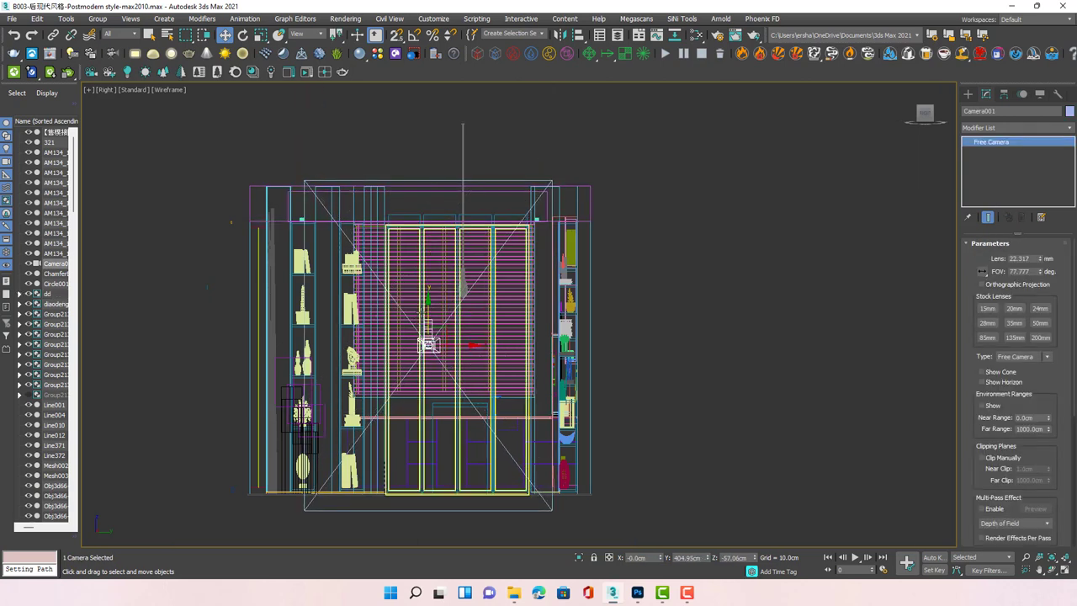
key("p")
scroll(425, 311, "down", 5)
mouse_move(425, 311)
middle_mouse_down("alt")
mouse_move(489, 361)
mouse_move(673, 384)
middle_mouse_up("alt")
left_click_drag(666, 368, 459, 300)
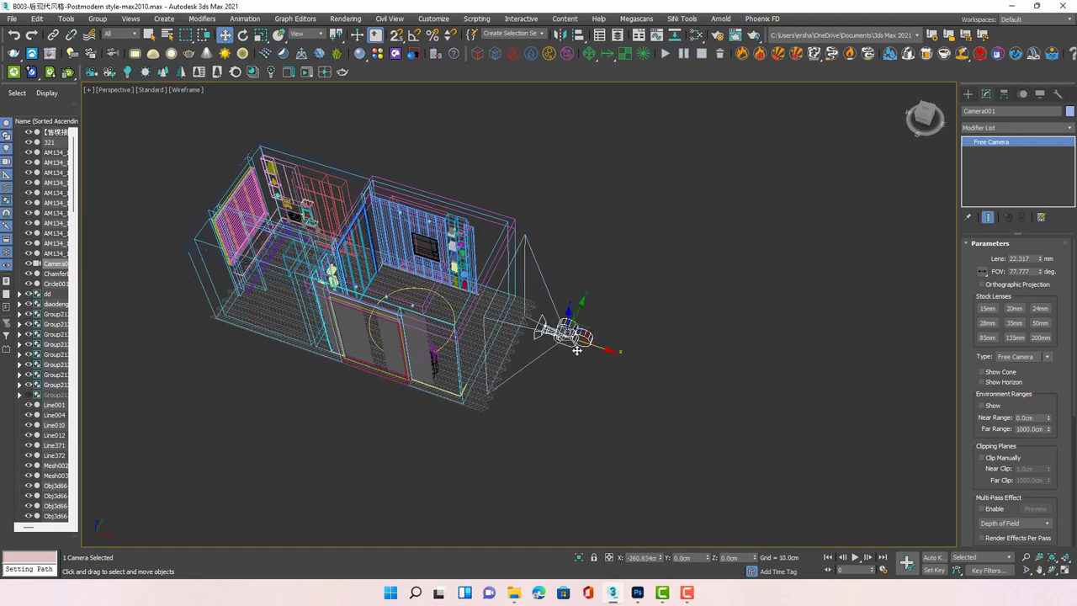
key("t")
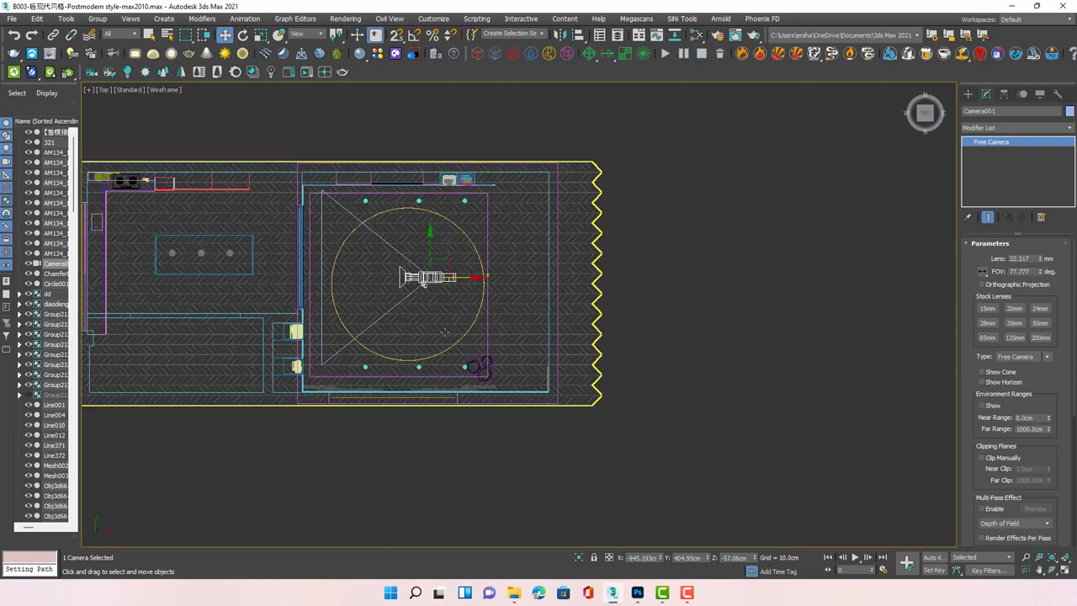
left_click_drag(470, 284, 419, 257)
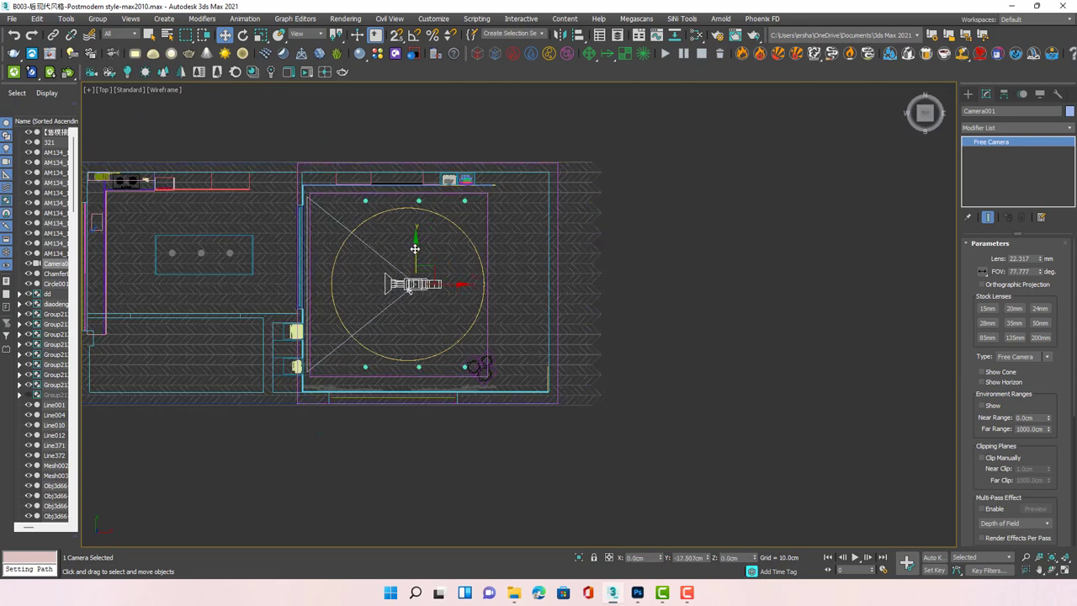
Step: Inspect the room in perspective facing the TV wall, then open Render Setup
key("p")
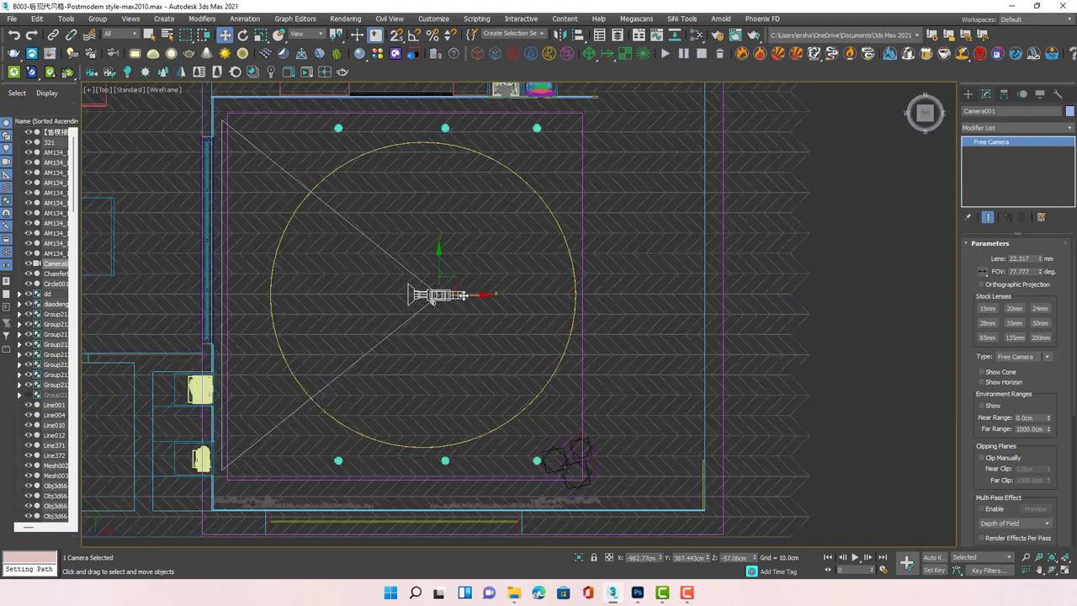
scroll(460, 323, "down", 5)
middle_click_drag(460, 323, 522, 337, "alt")
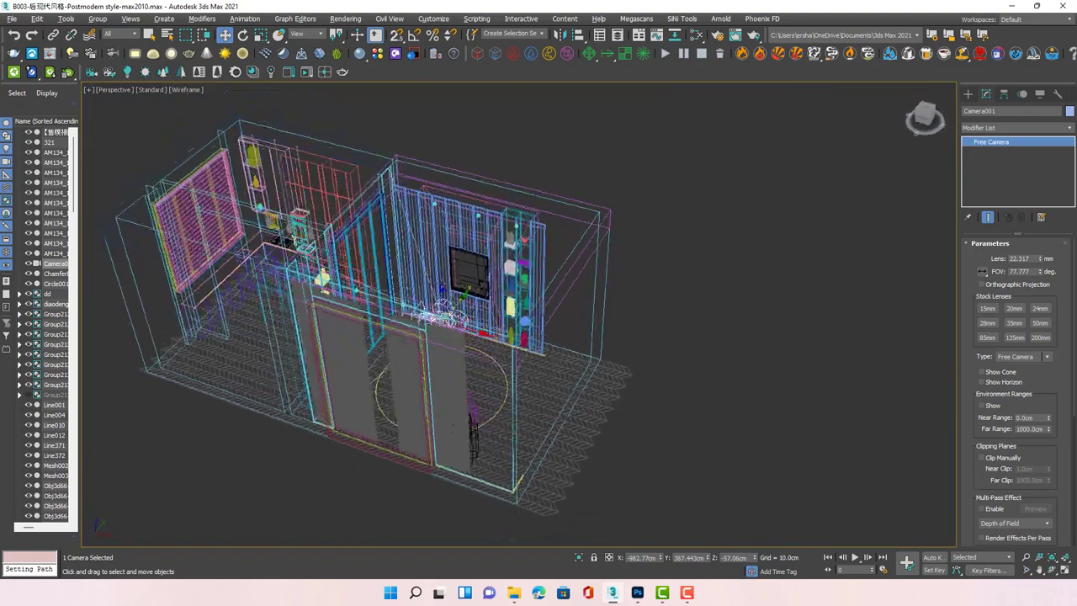
mouse_move(424, 318)
middle_mouse_down("alt")
mouse_move(452, 316)
mouse_move(446, 323)
middle_mouse_up("alt")
scroll(452, 313, "up", 3)
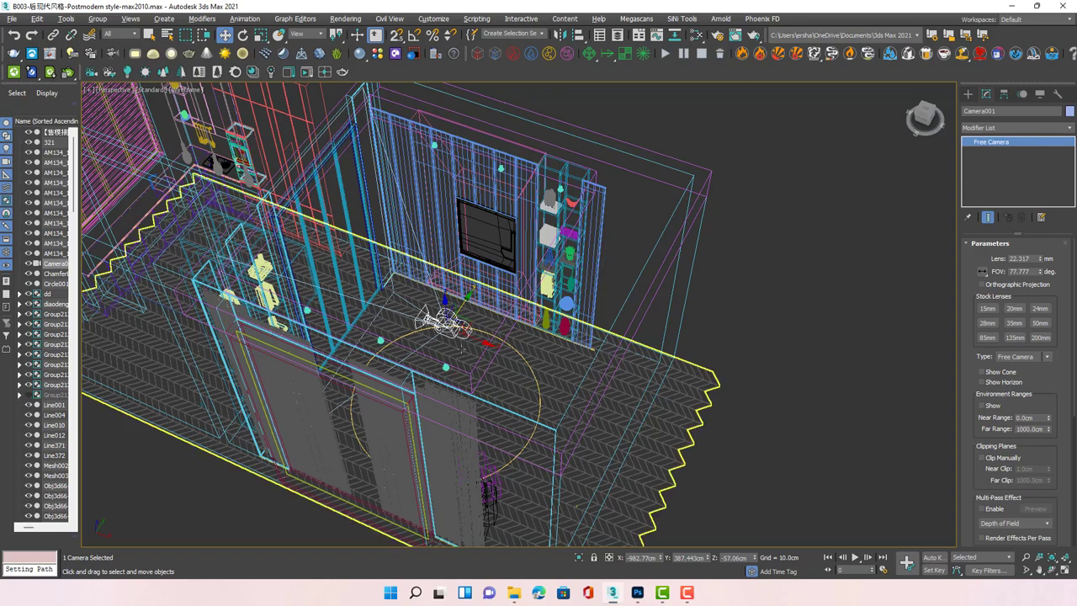
middle_click_drag(461, 349, 476, 341, "alt")
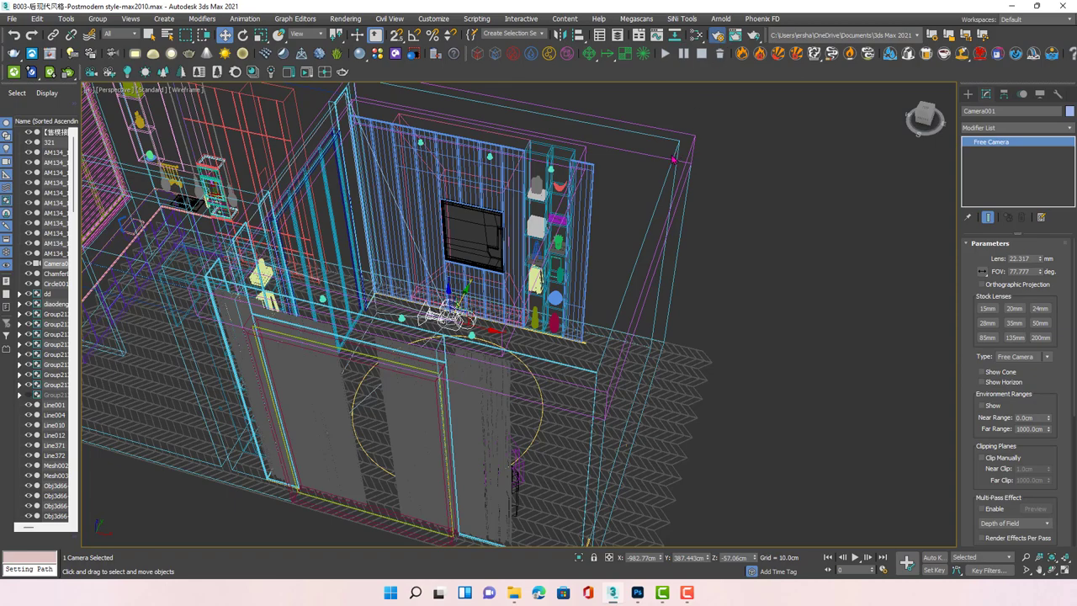
key("F10")
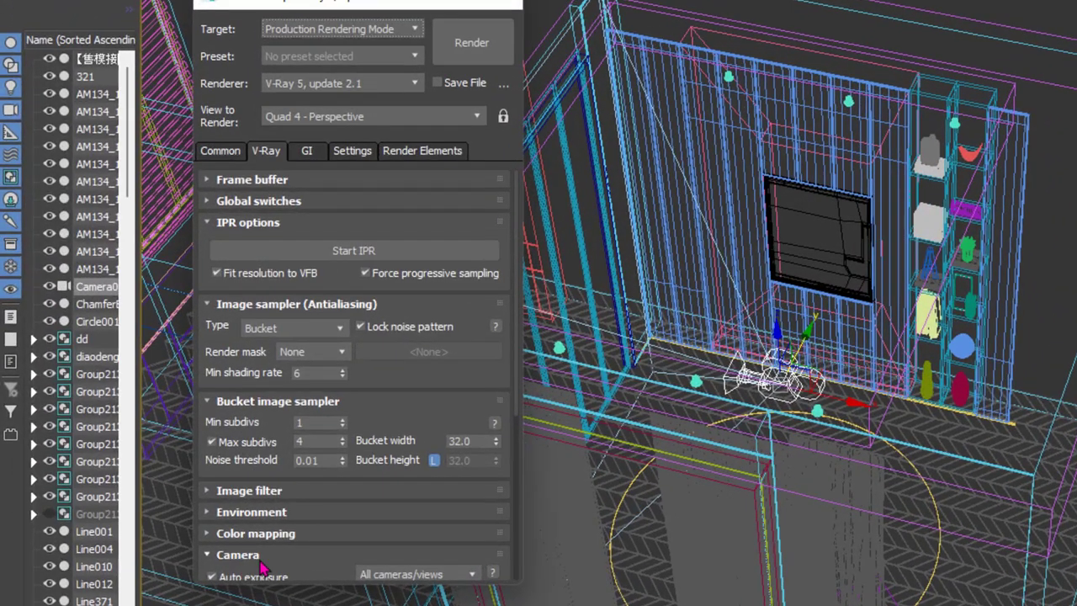
Step: Keep the V-Ray camera type set to Box
left_click_drag(187, 422, 185, 396)
left_click_drag(322, 521, 296, 266)
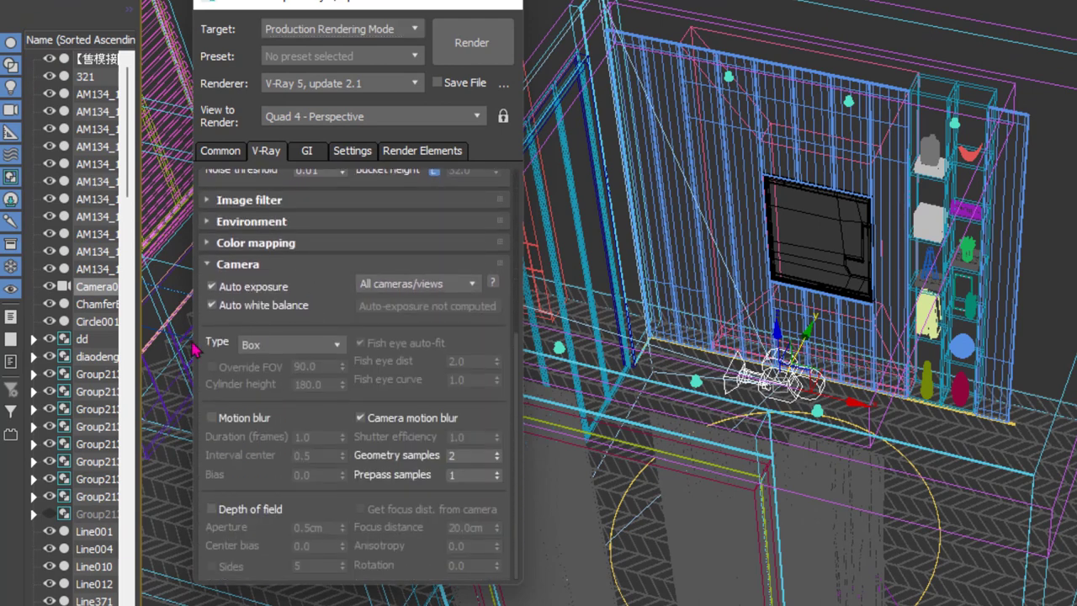
left_click(282, 345)
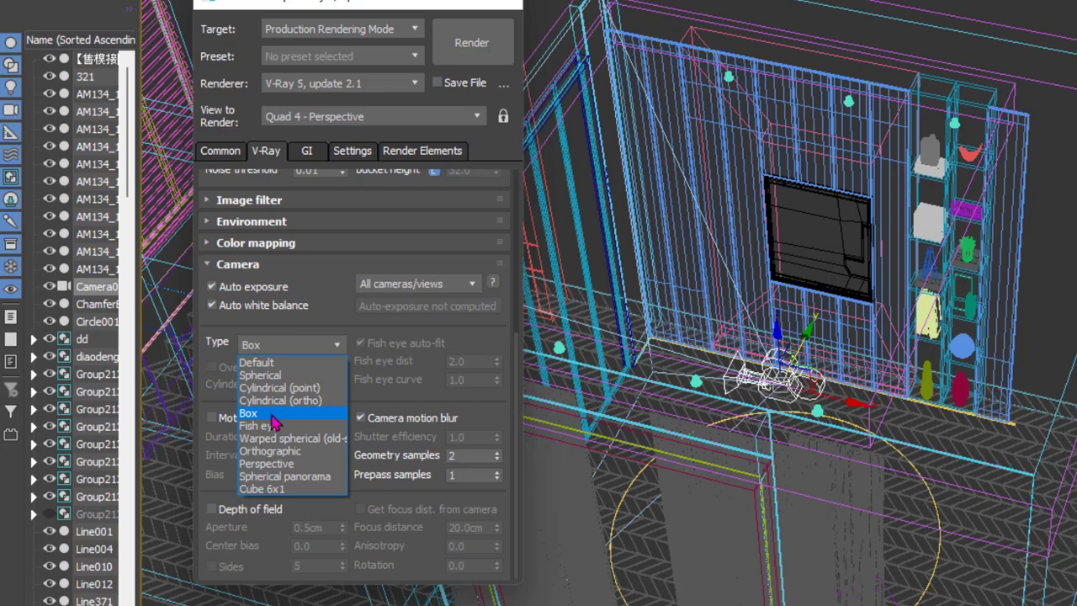
left_click(271, 413)
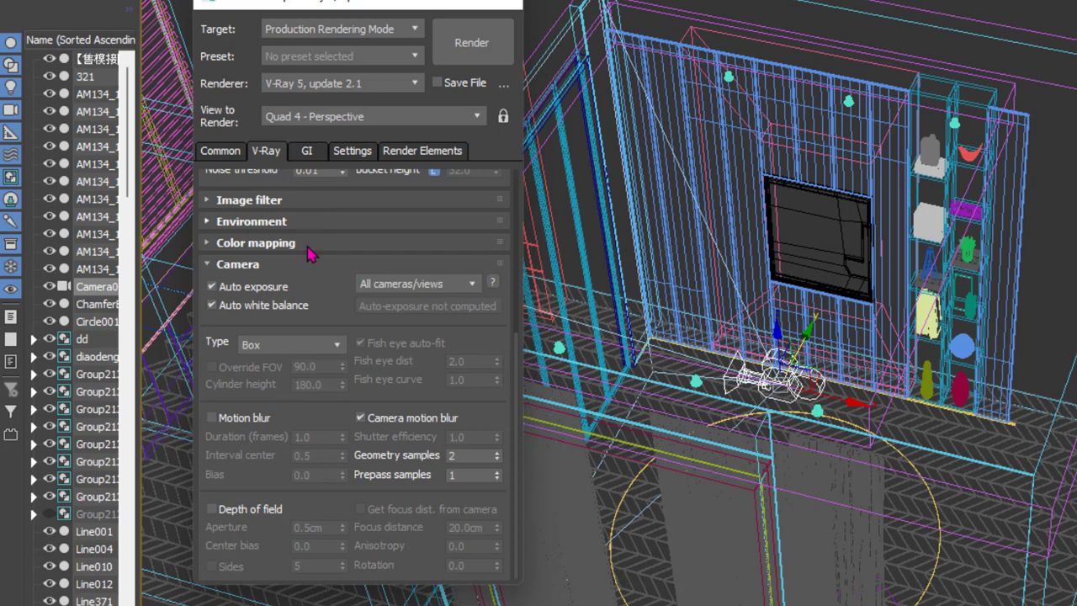
Step: Enter output width 3, lock the image aspect at 0.75, and restore width 3000 (height 4000)
left_click(225, 157)
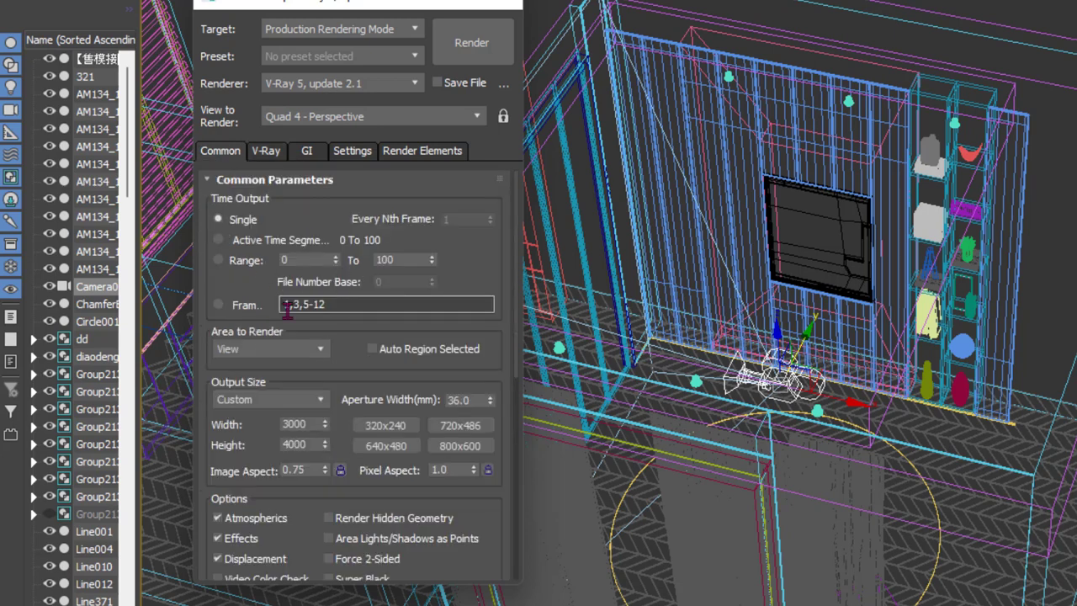
double_click(308, 425)
key("Tab")
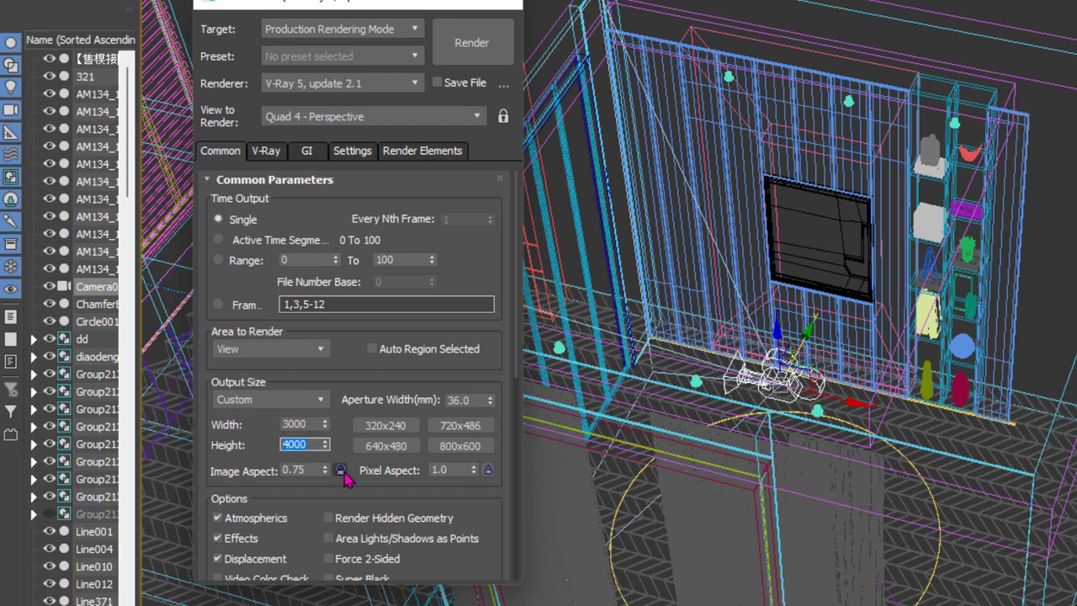
key("shift+Tab")
type("3")
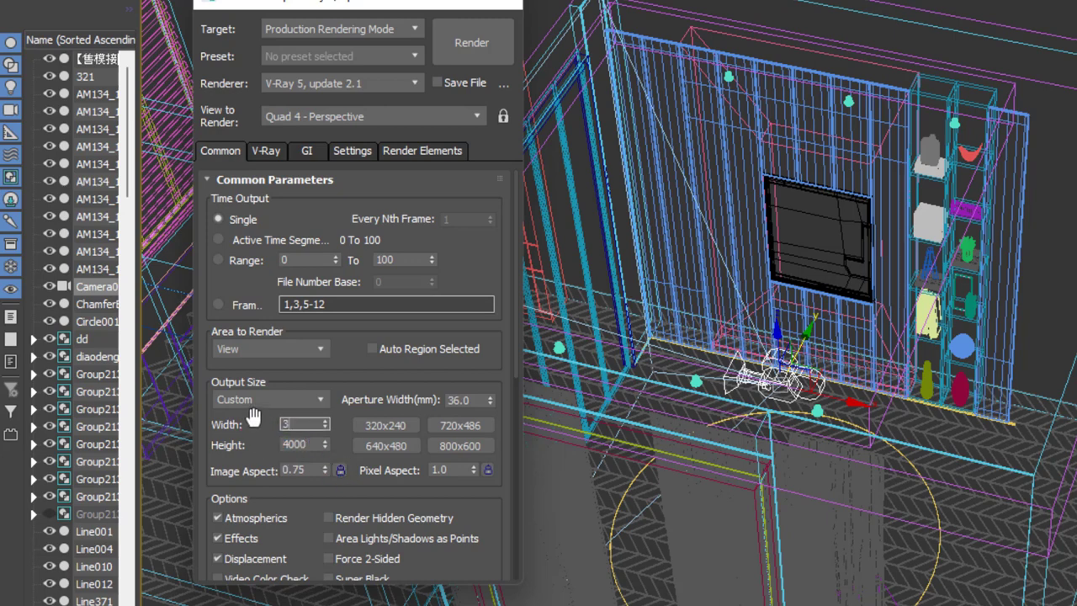
key("Tab")
type("4")
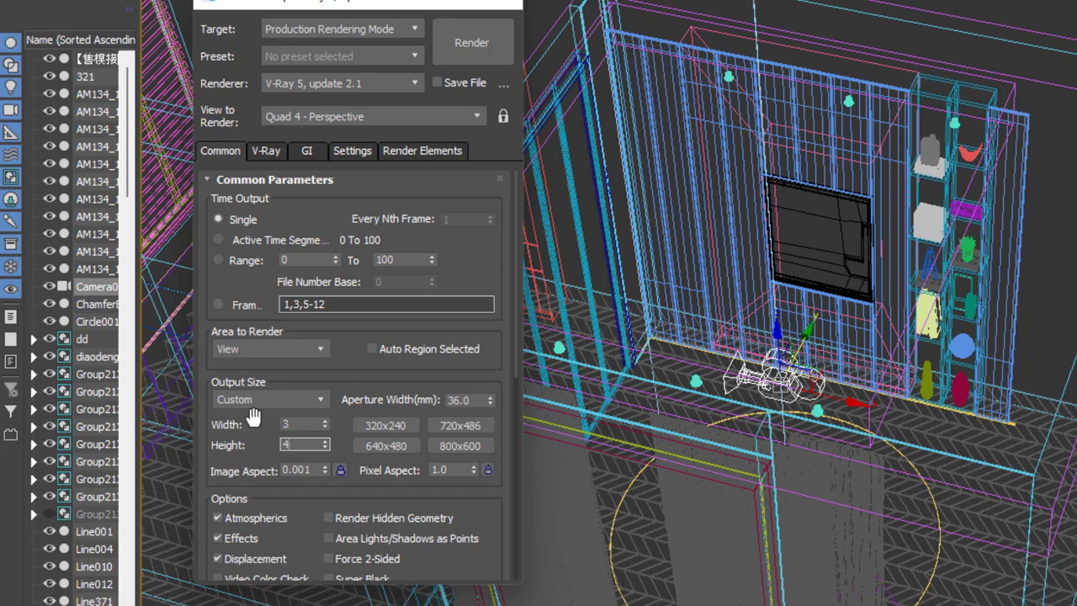
left_click(340, 469)
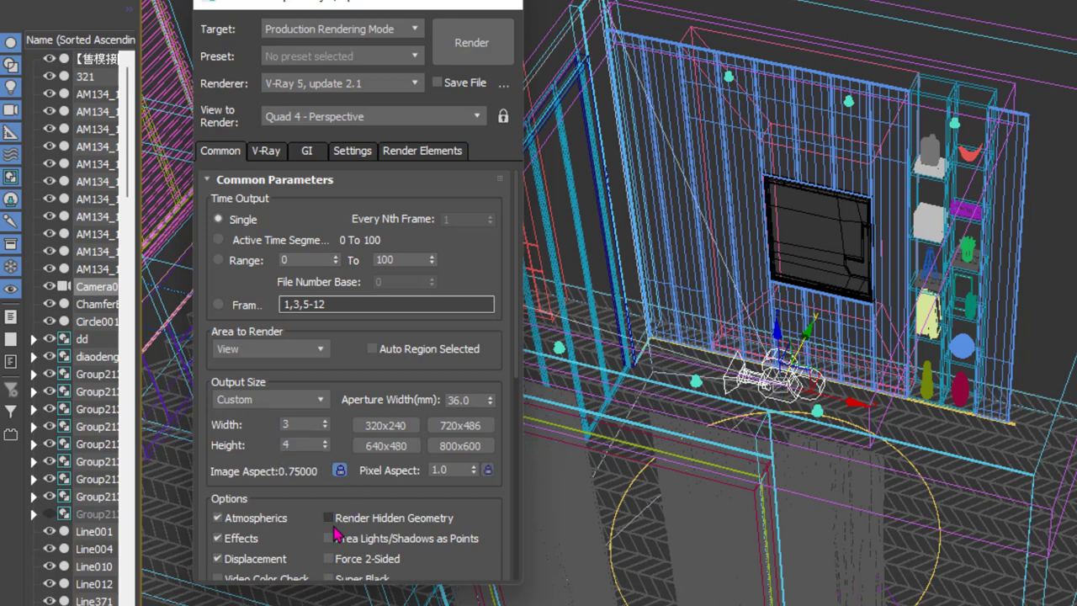
double_click(299, 424)
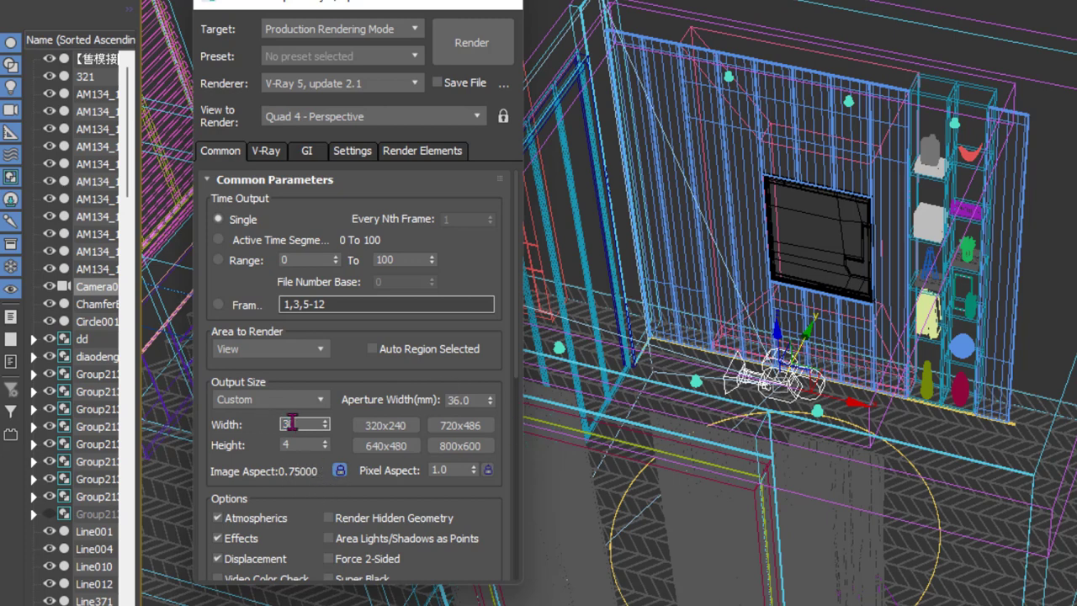
type("000")
key("Return")
type("0")
key("Return")
key("Return")
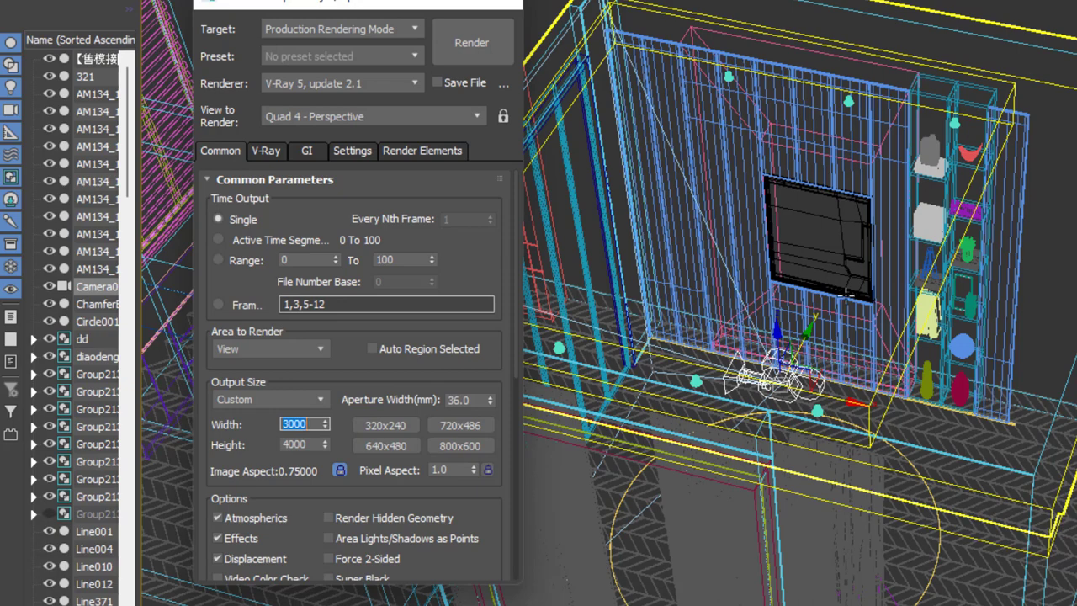
Step: Check the bucket sampler's Min and Max subdivs in the V-Ray tab
left_click(269, 153)
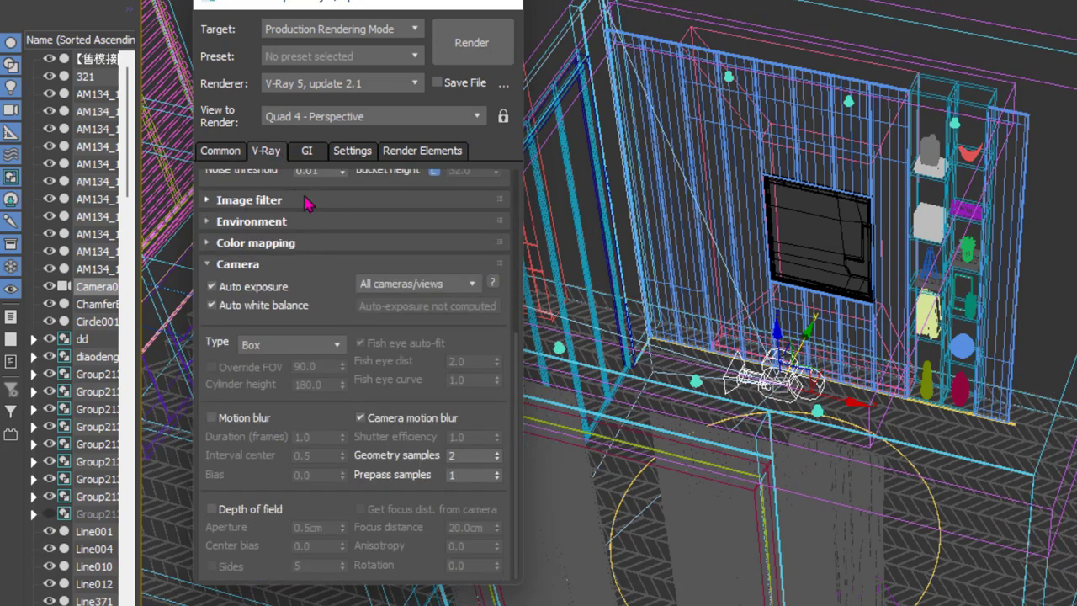
left_click_drag(277, 185, 273, 423)
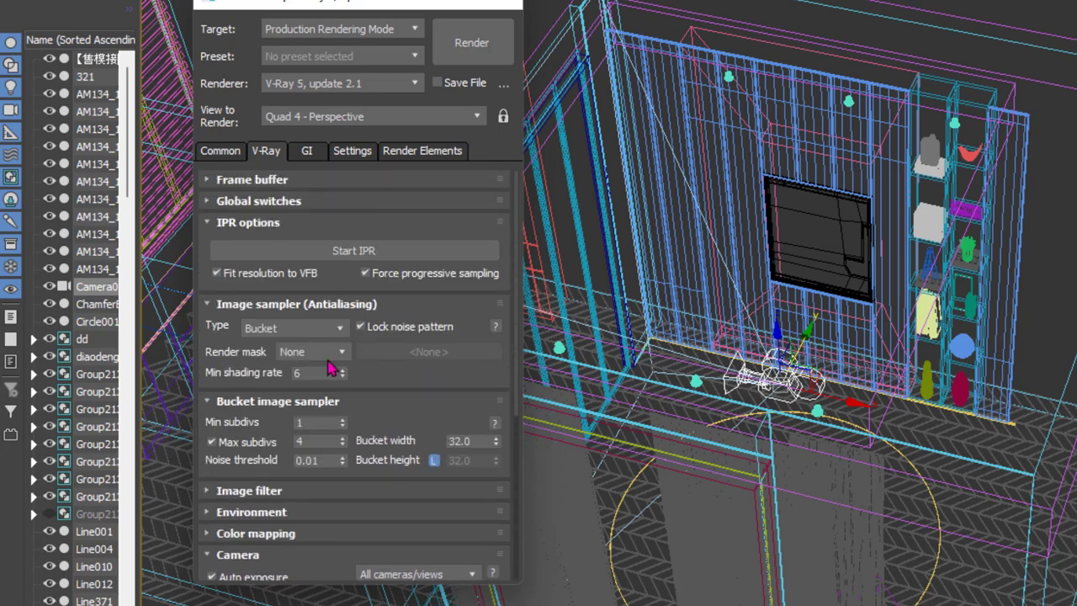
left_click(308, 423)
left_click(309, 439)
Step: Review the VRayAO, VRaySampleRate and VRayRenderID entries in the Render Elements list
left_click(425, 153)
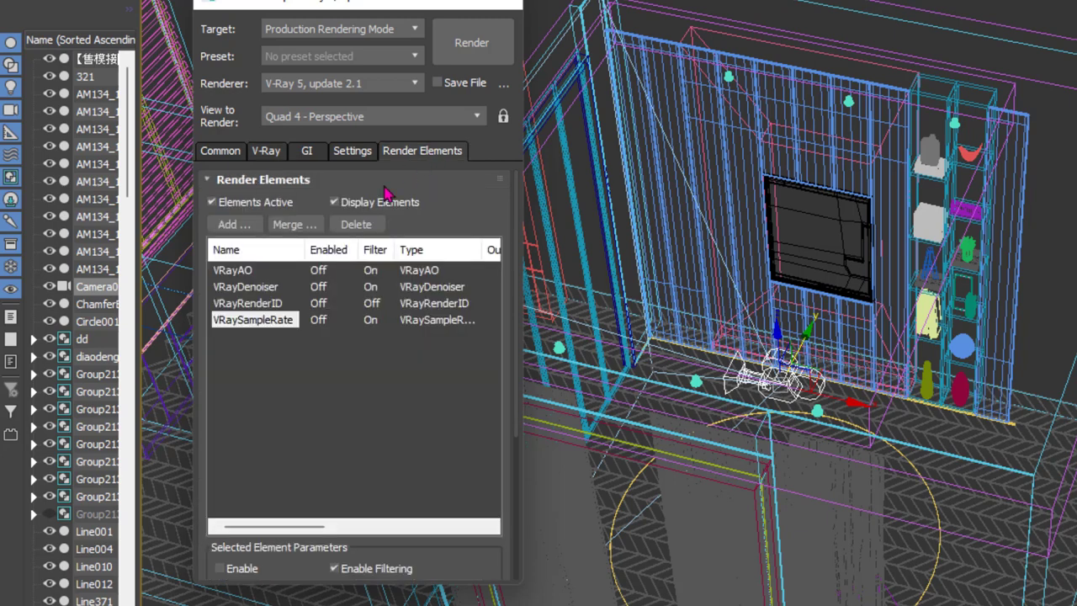
left_click(242, 272)
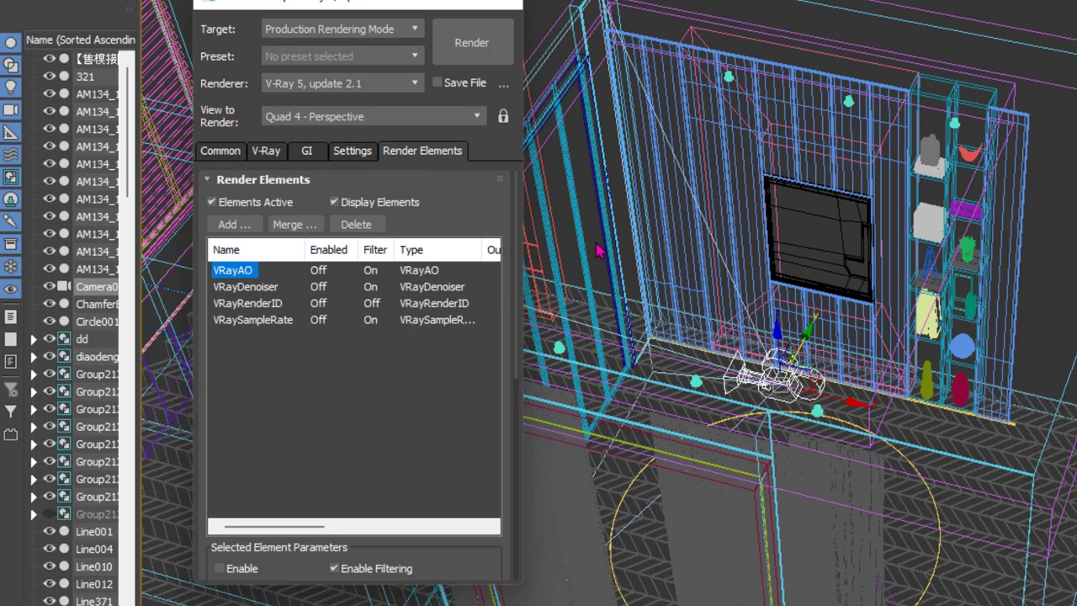
left_click(271, 328)
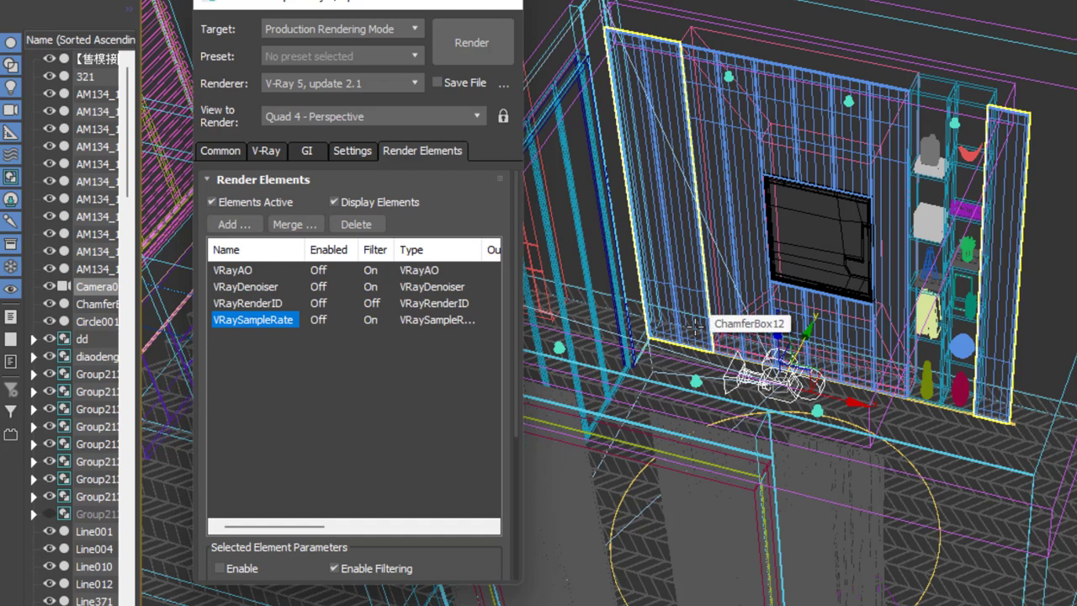
left_click(267, 303)
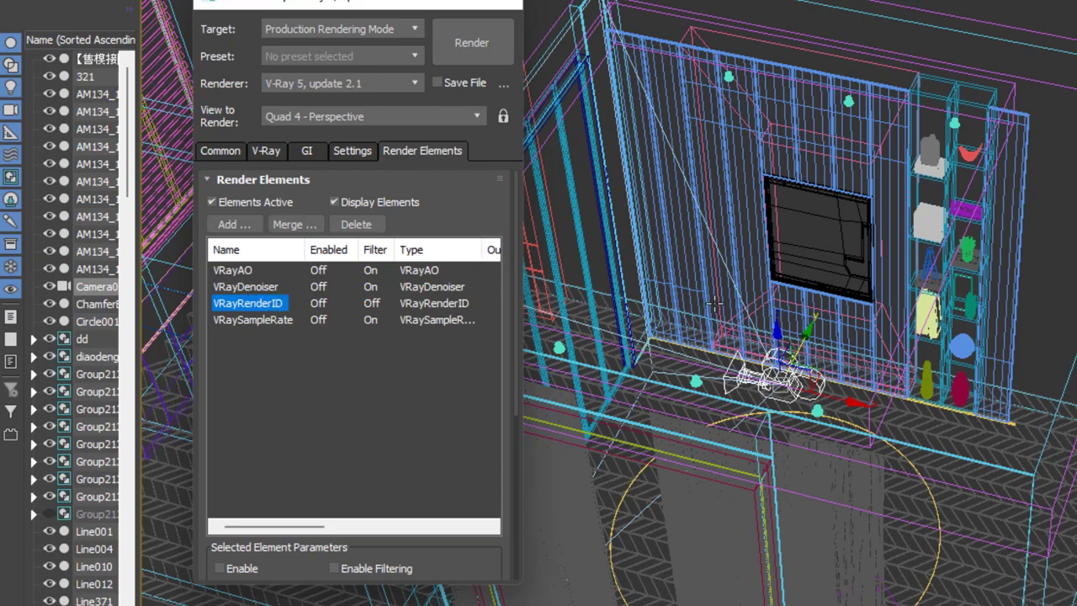
Step: Switch to the Camera001 view and render it to the V-Ray Frame Buffer
key("c")
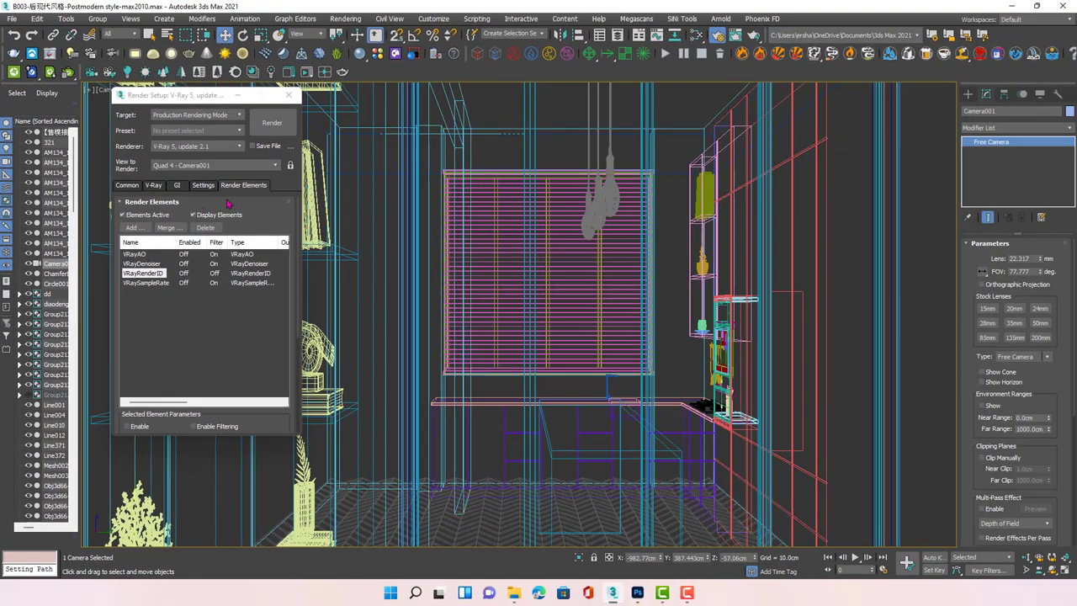
left_click(271, 124)
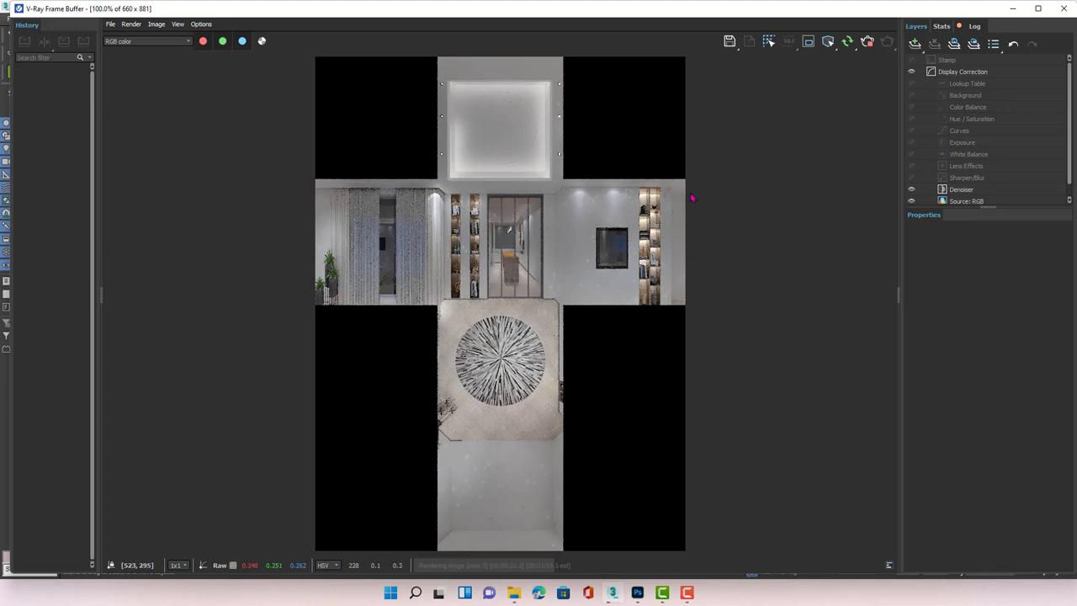
Step: View the VRayAO and VRaySampleRate passes, zooming in and out, then close the frame buffer
left_click(145, 42)
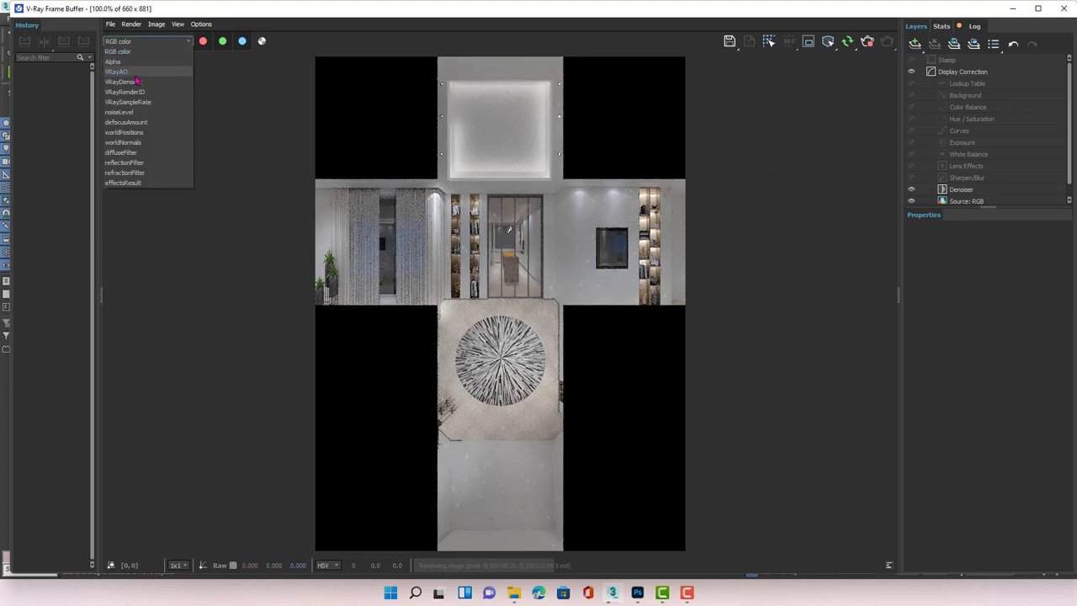
left_click(139, 73)
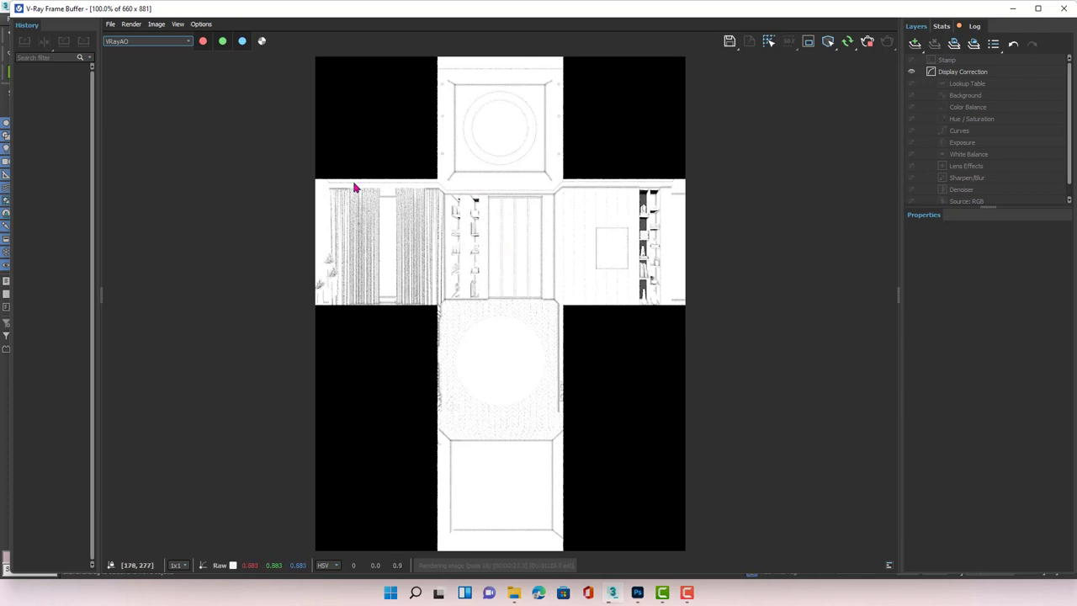
left_click(145, 43)
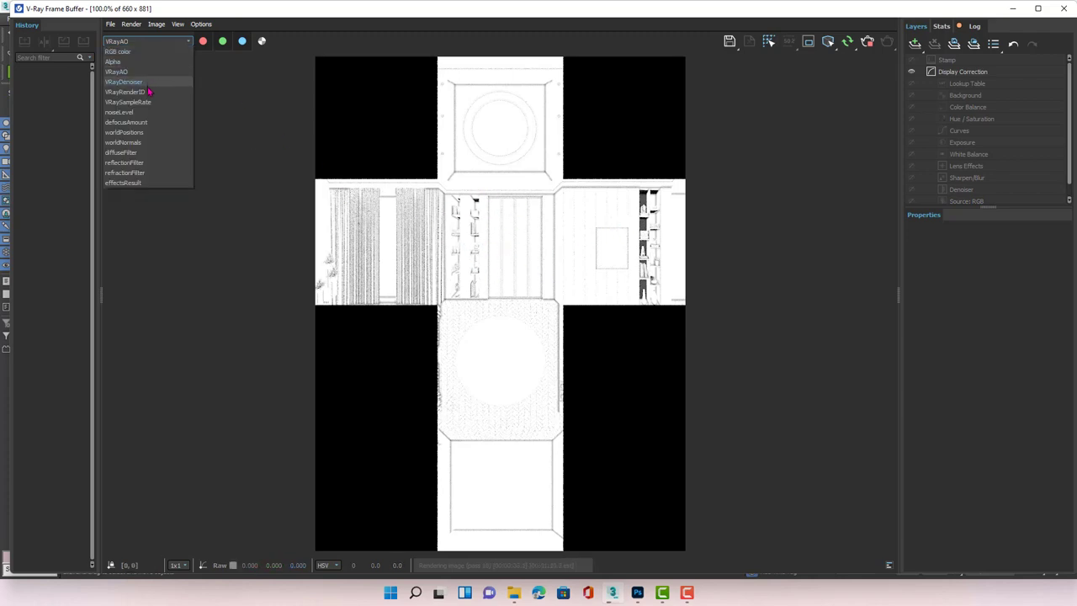
left_click(135, 102)
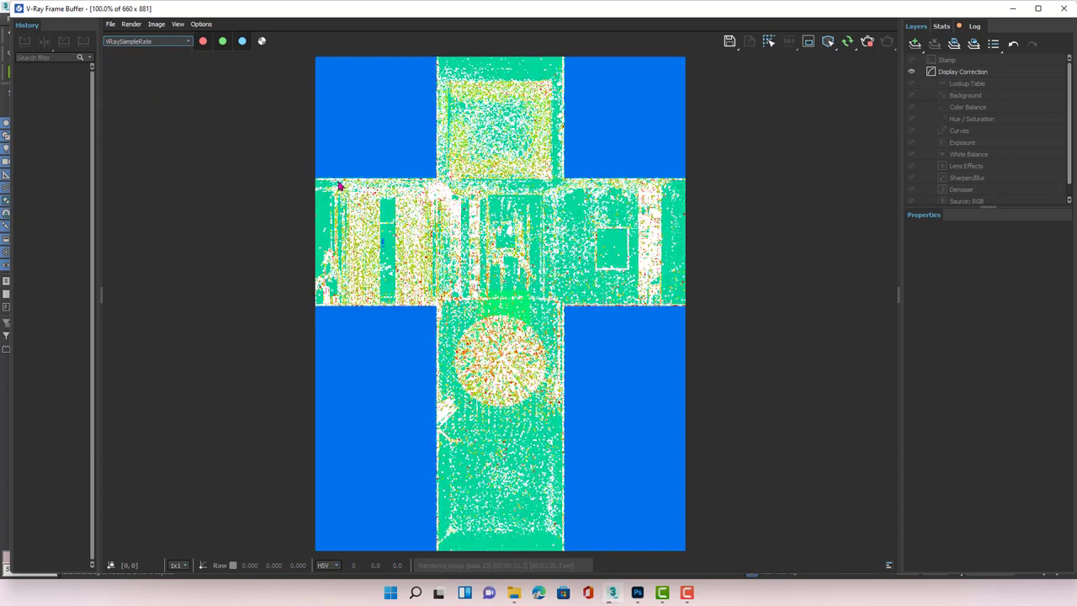
scroll(476, 312, "up", 1)
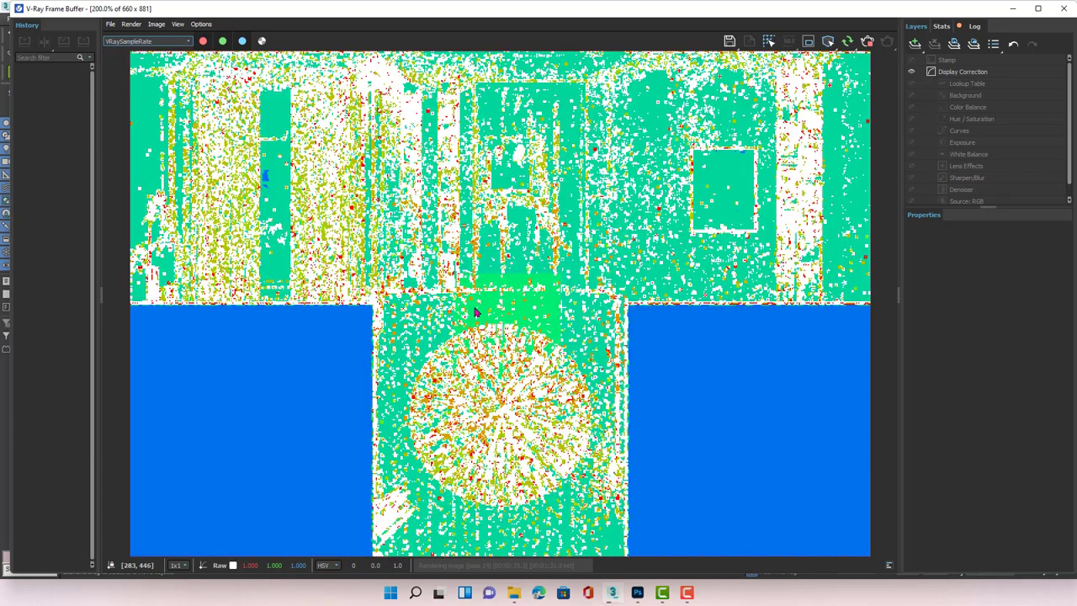
scroll(432, 238, "down", 1)
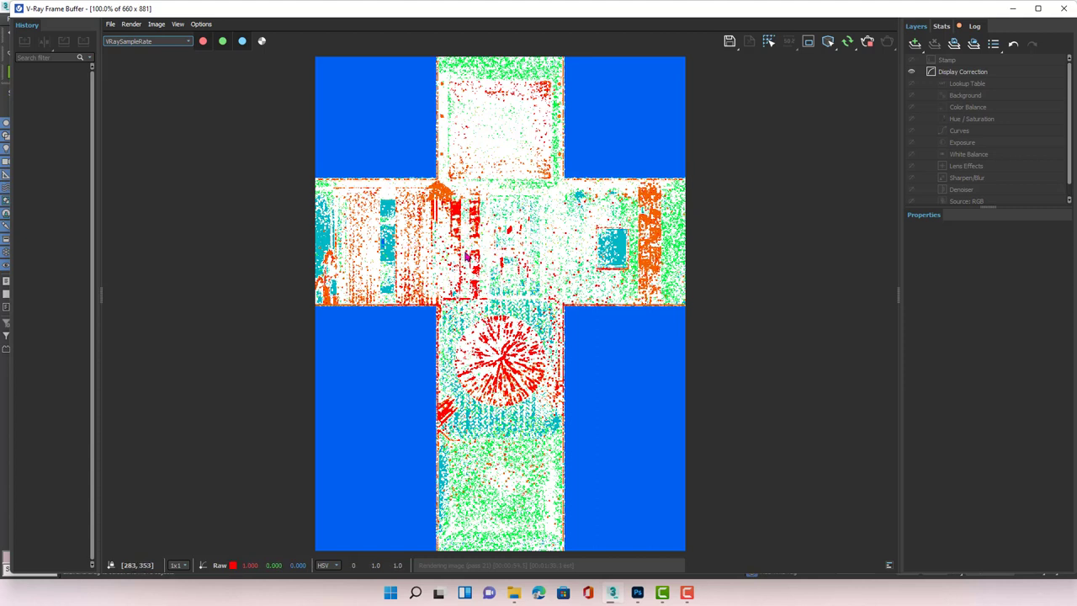
left_click(1064, 8)
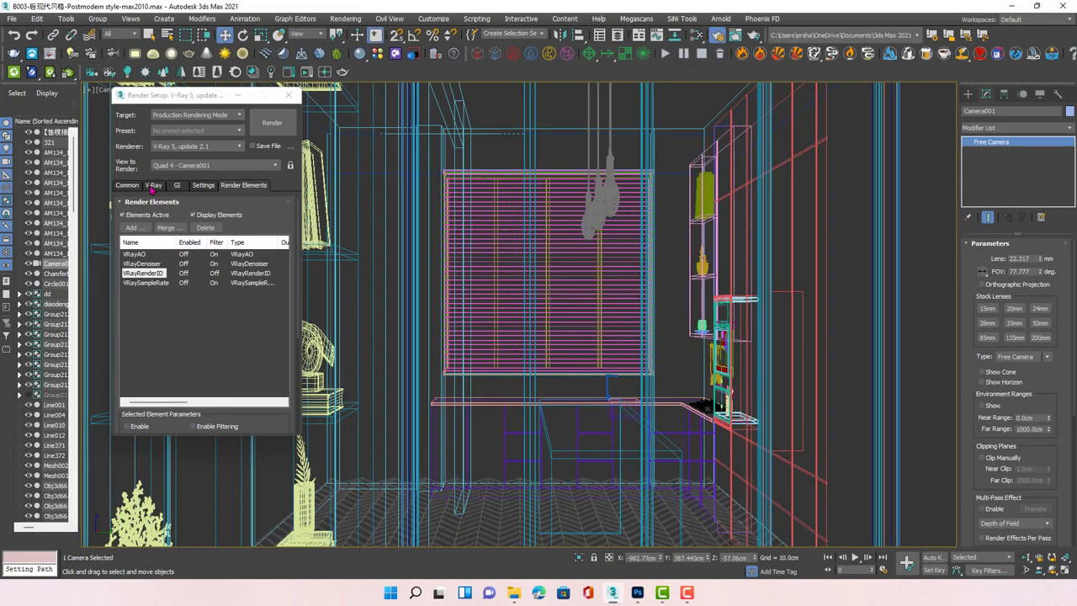
Step: Recheck the V-Ray Max subdivs and the VRayDenoiser render element, then switch to Photoshop's wbox_template
left_click(153, 185)
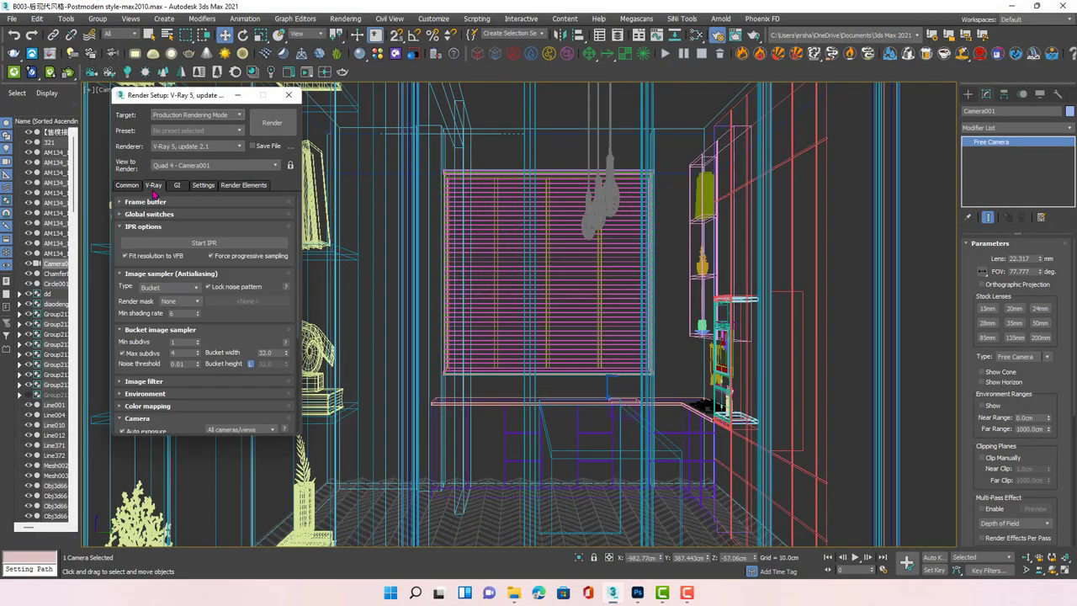
left_click(173, 353)
left_click(242, 187)
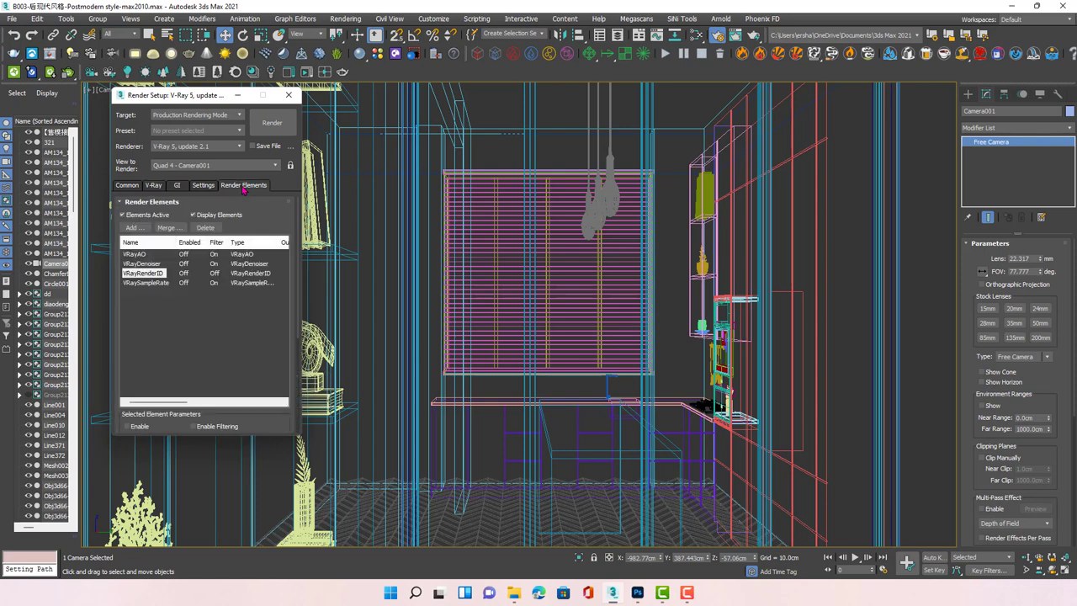
left_click(149, 264)
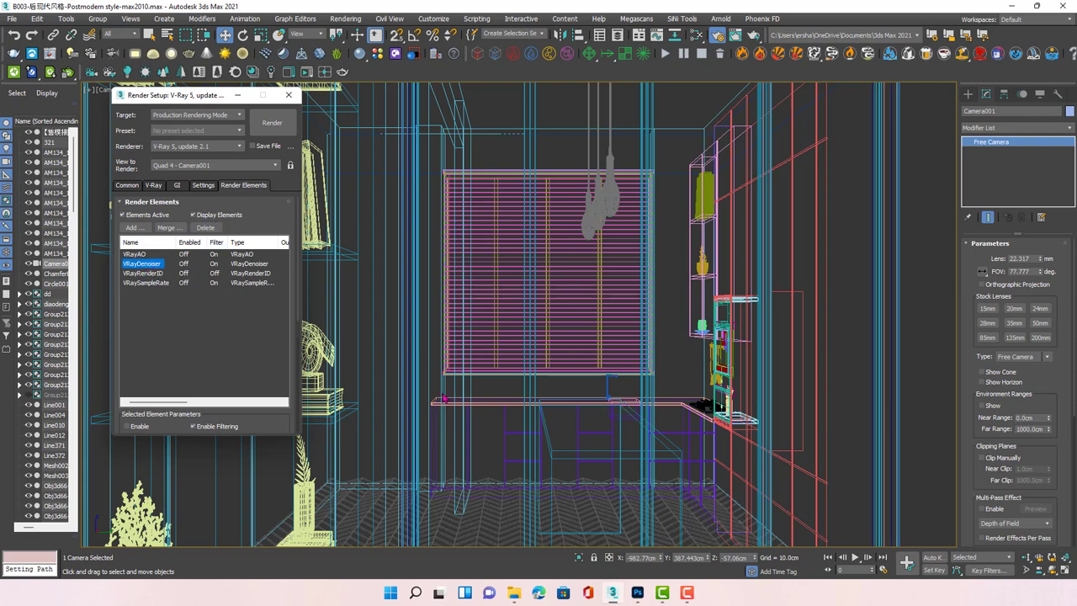
left_click(637, 594)
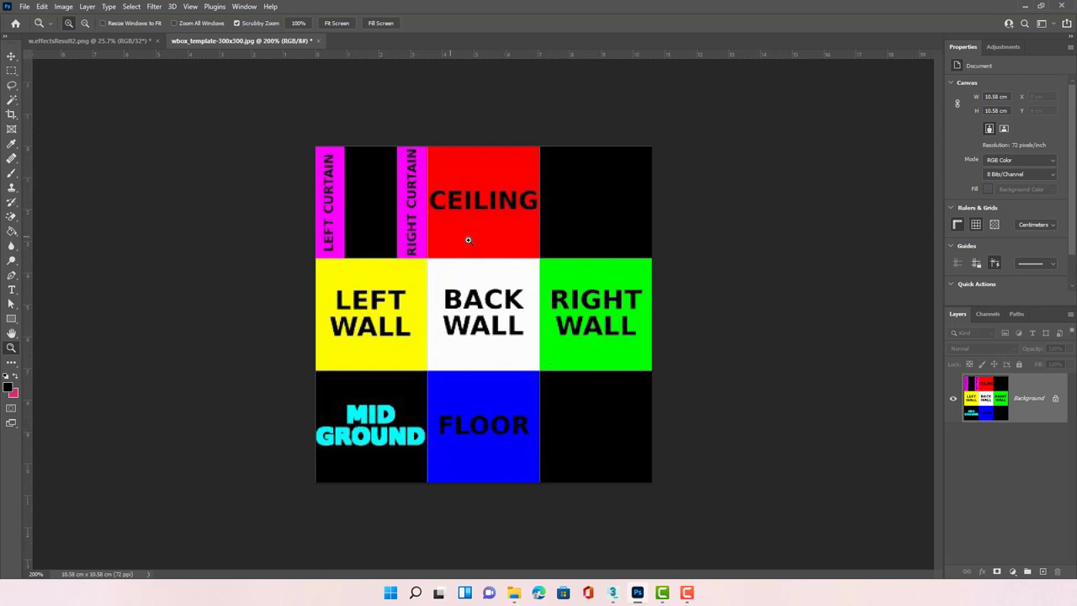
left_click(124, 42)
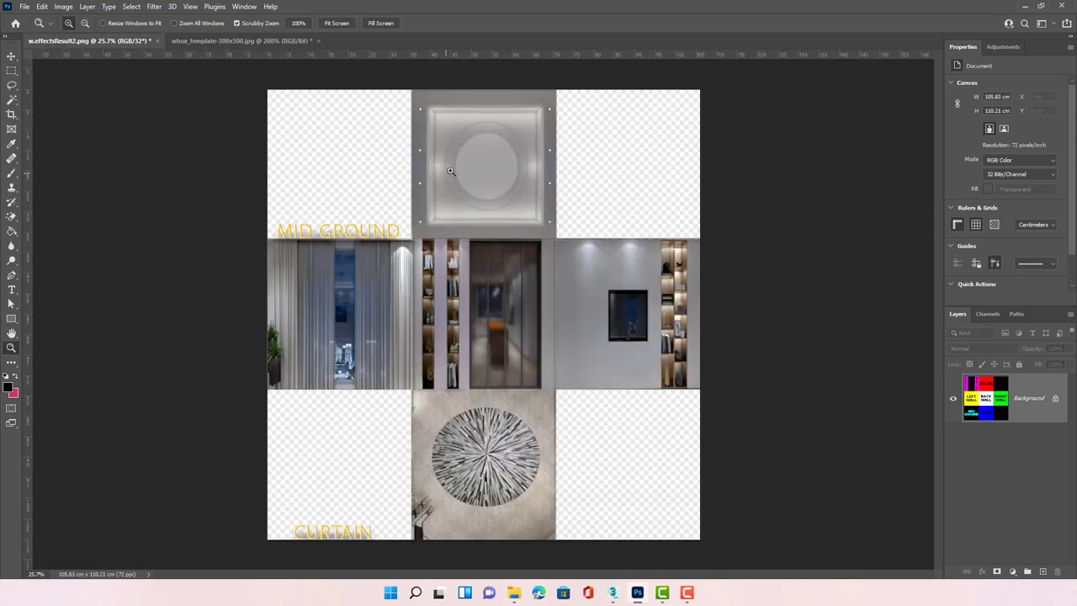
left_click(252, 41)
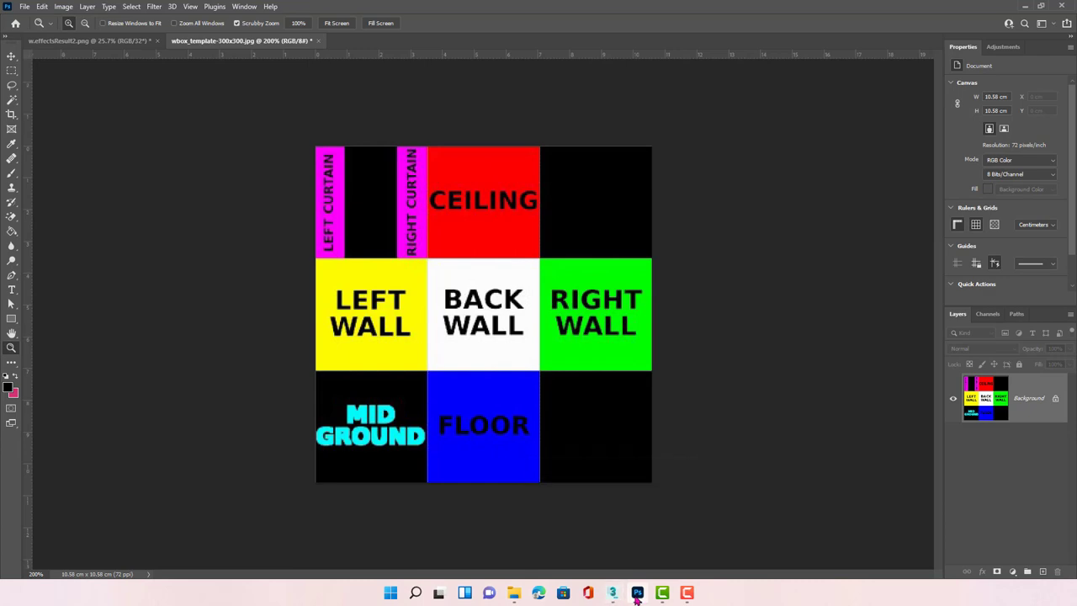
left_click(637, 593)
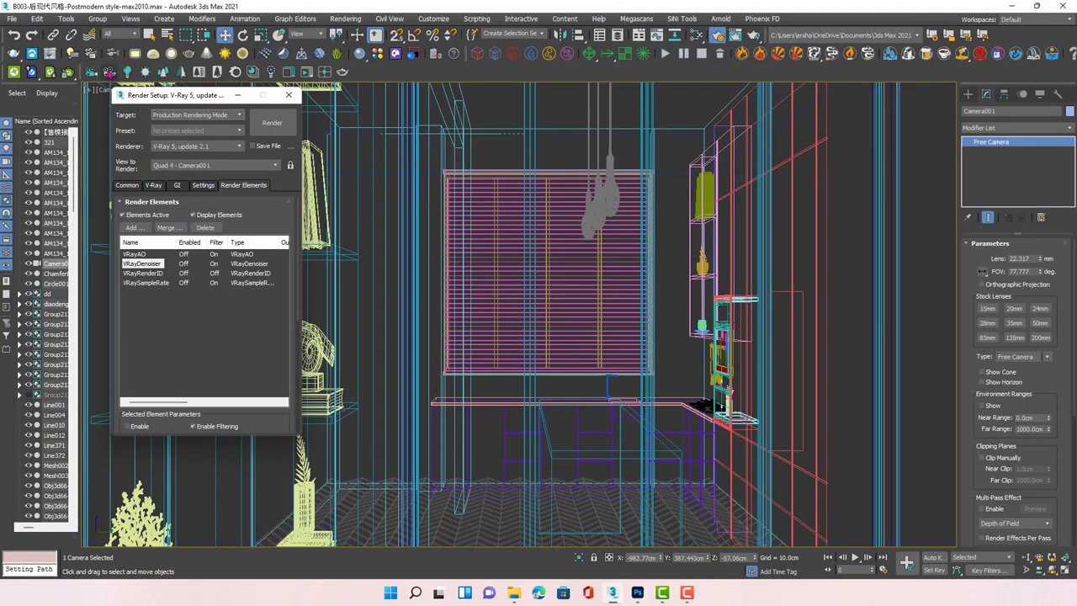
left_click(52, 54)
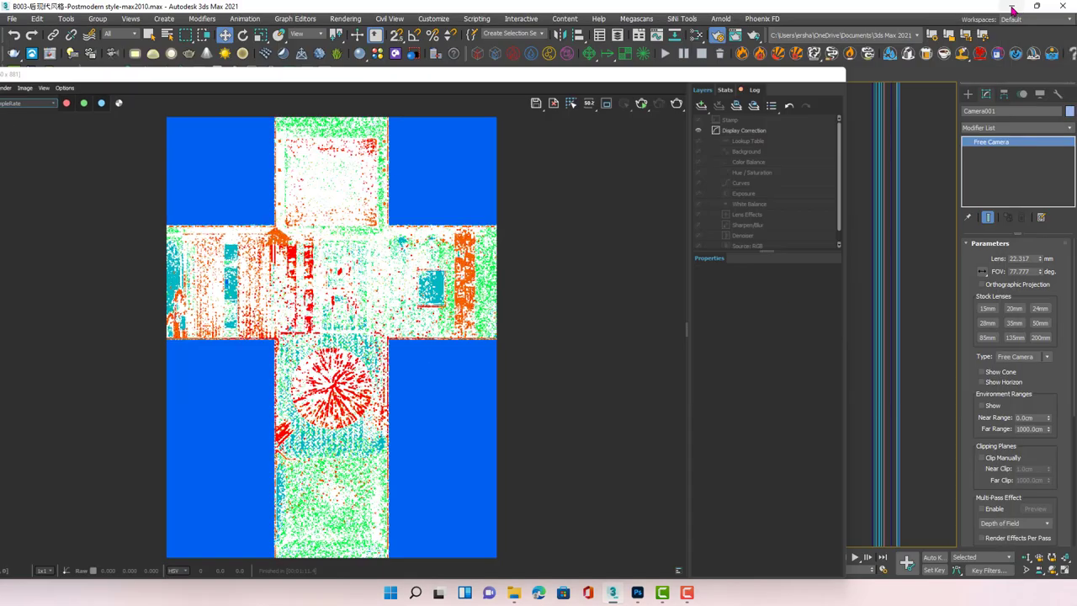
left_click(1012, 7)
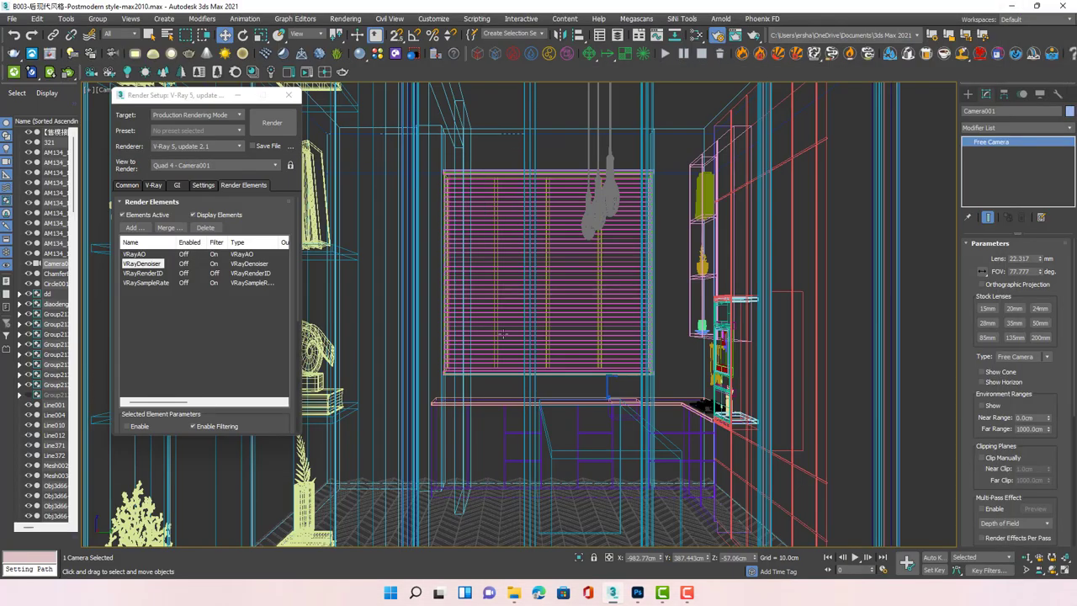
left_click(638, 593)
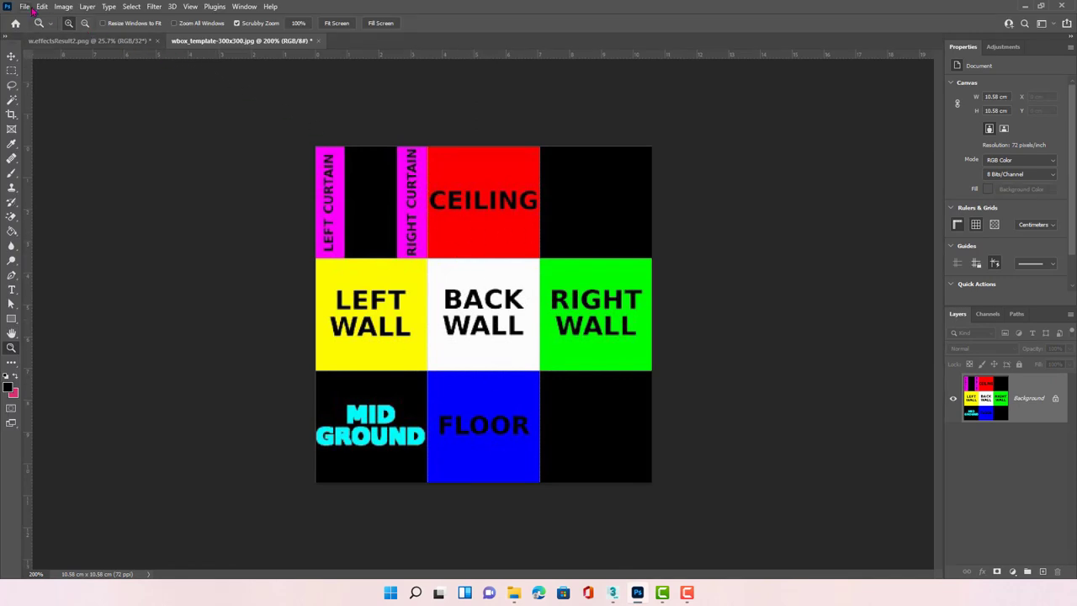
Step: Cut the w.effectsResult copy.jpg canvas to 3000 × 3000 pixels with a top anchor, accepting the clipping
left_click(78, 42)
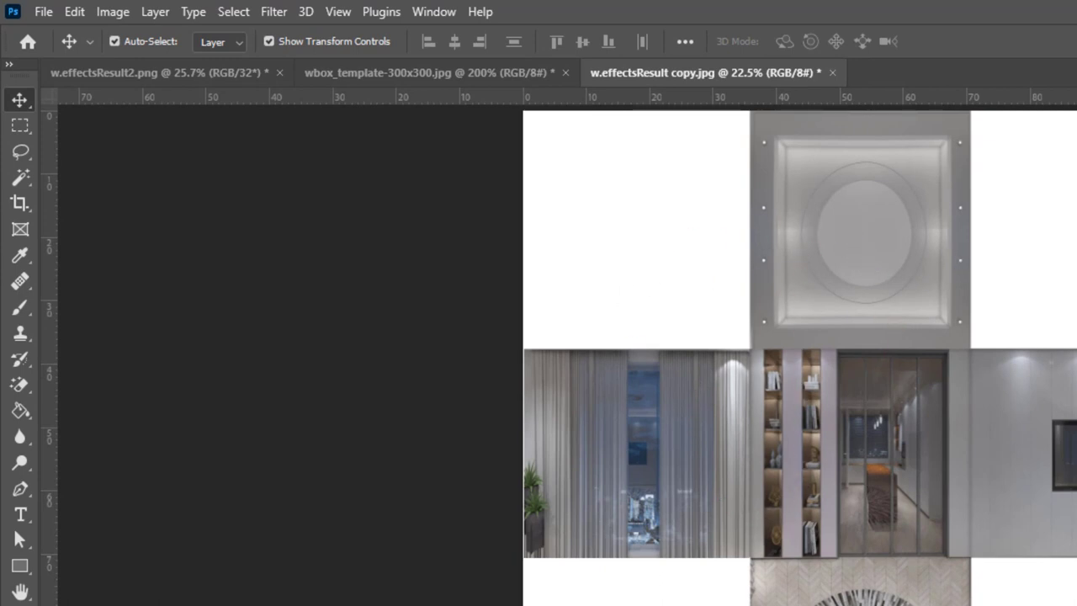
left_click(111, 19)
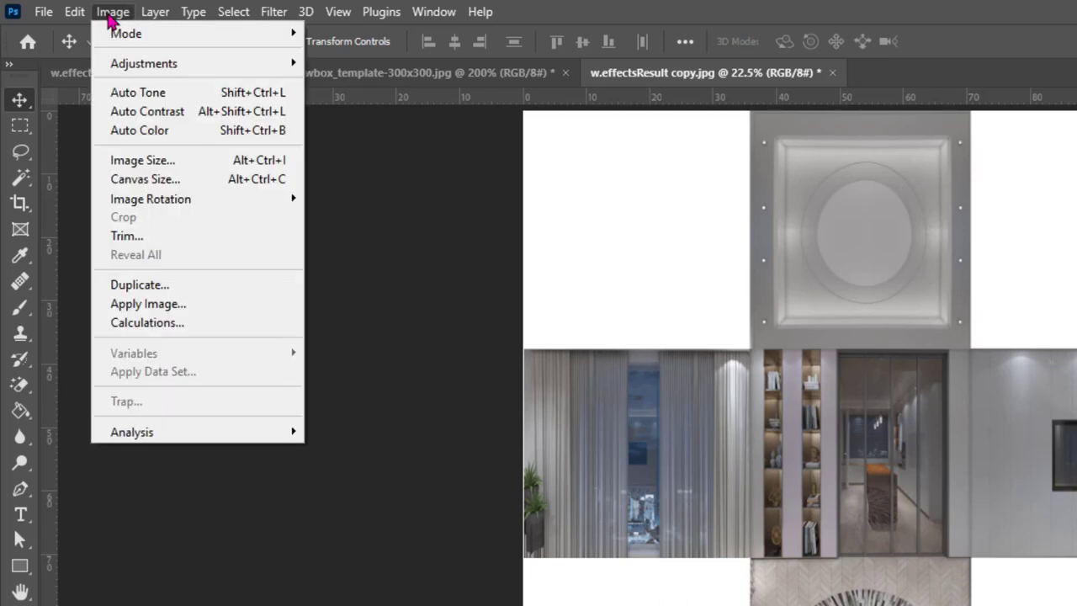
left_click(181, 185)
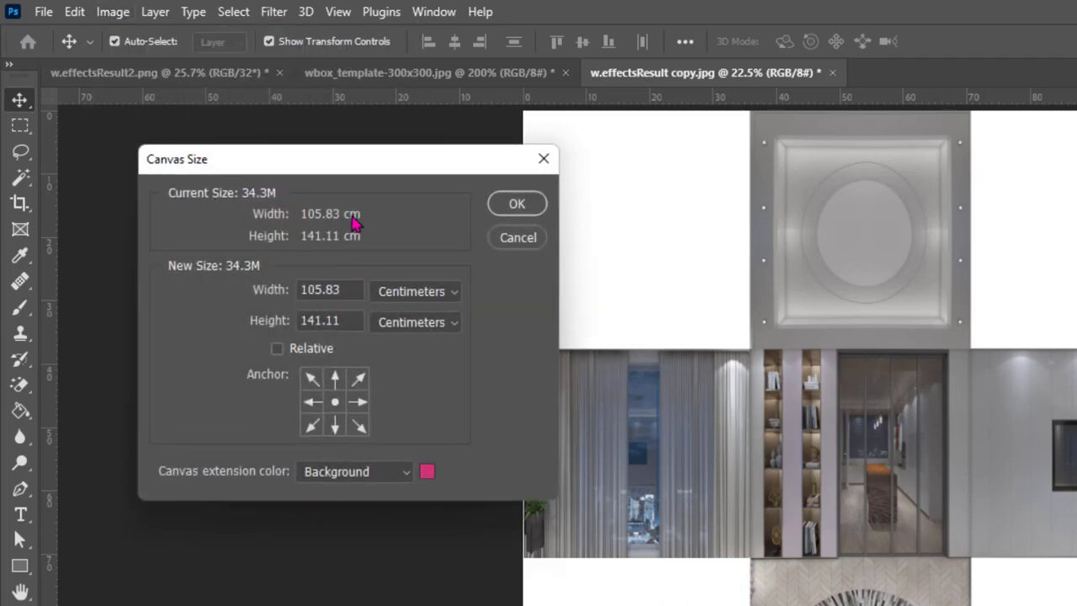
left_click(429, 296)
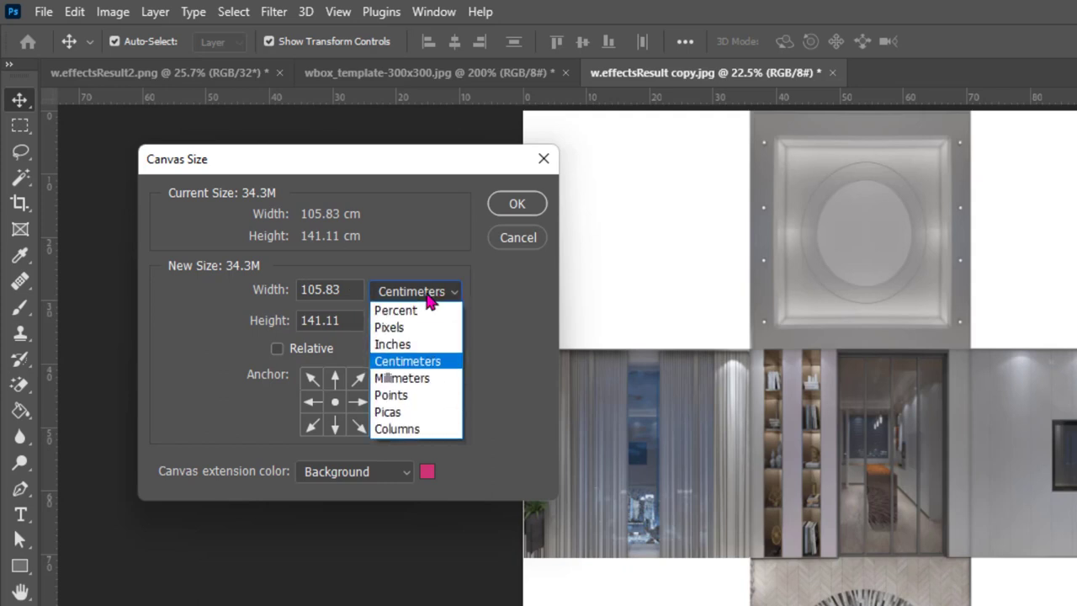
left_click(423, 328)
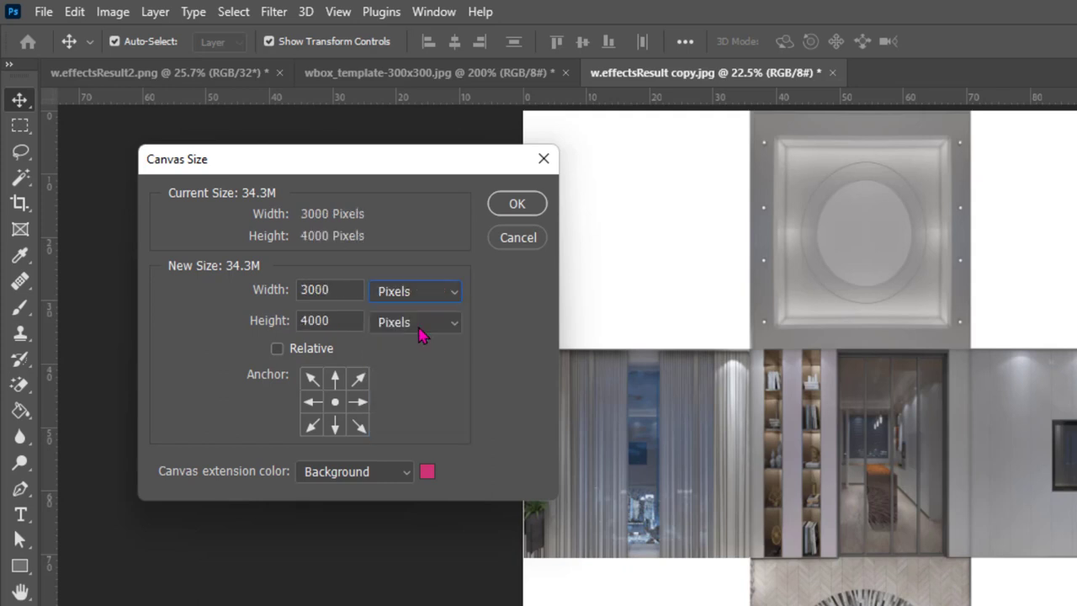
left_click_drag(402, 166, 430, 92)
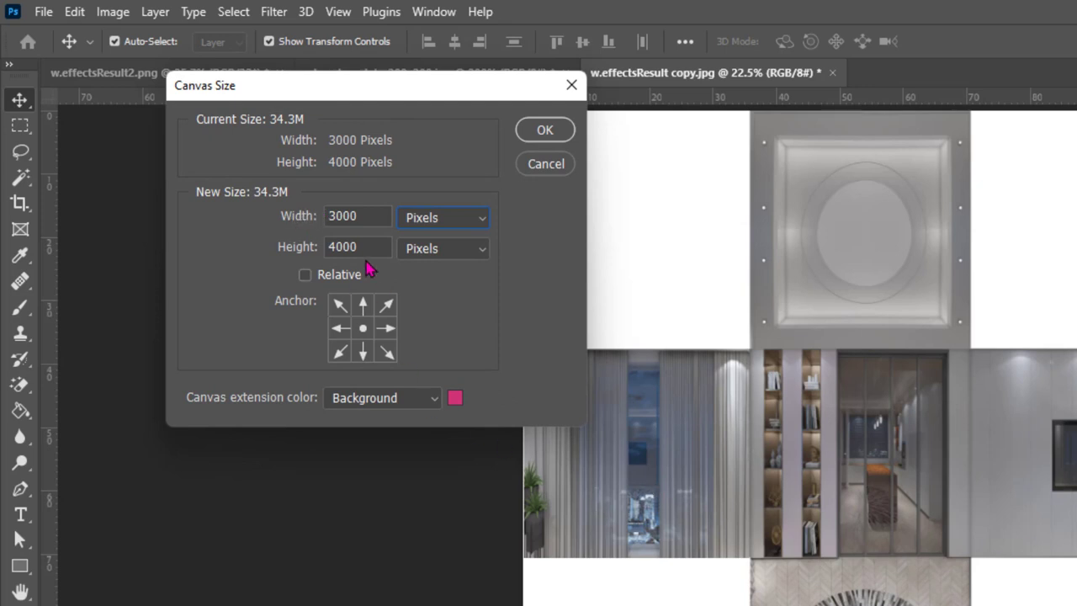
left_click_drag(373, 250, 301, 262)
type("3")
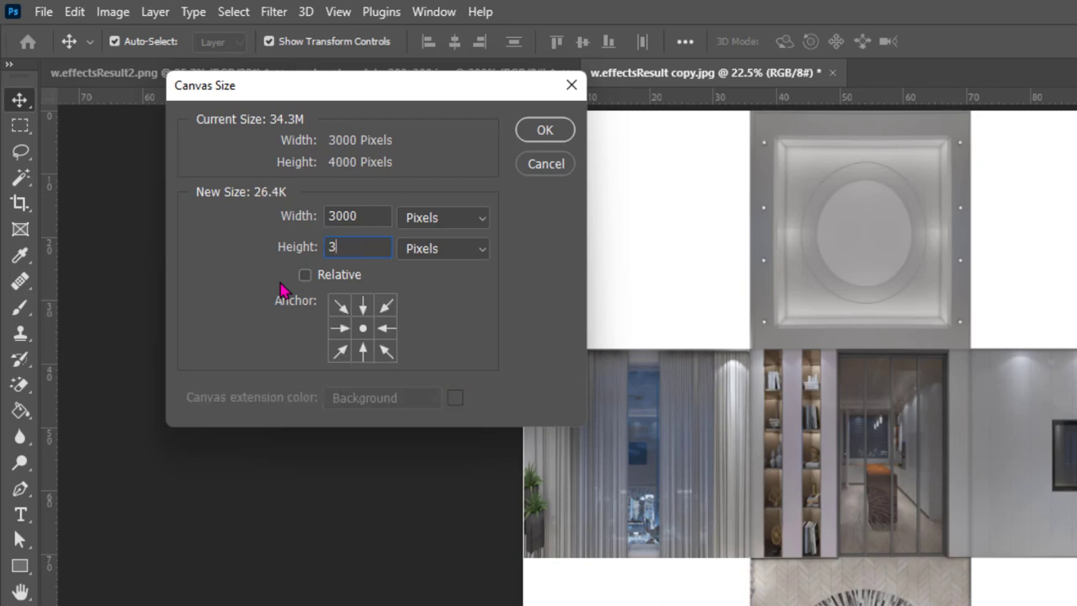
type("000")
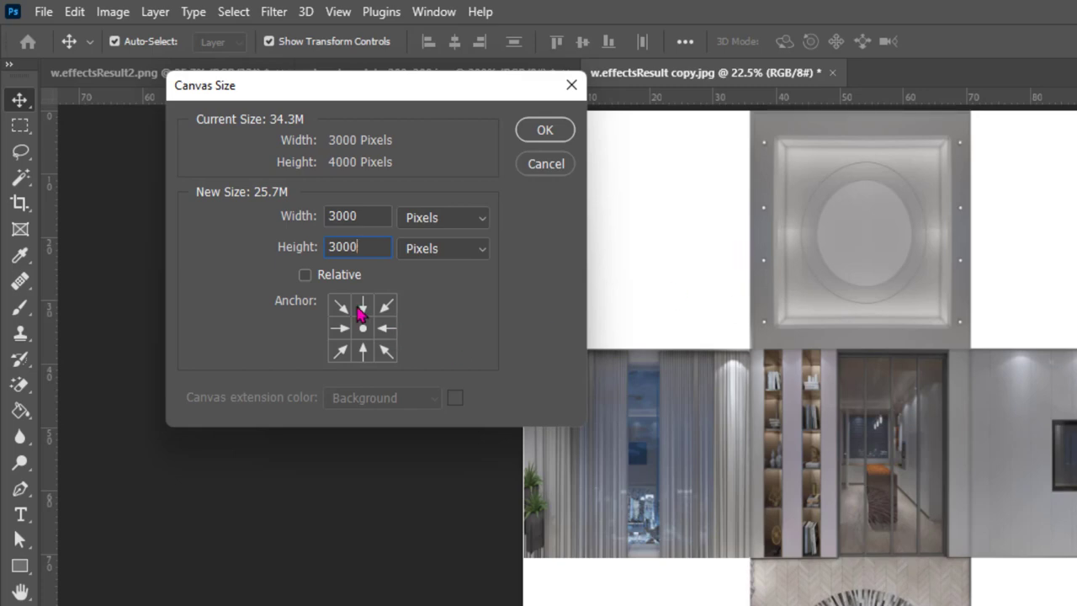
left_click(362, 306)
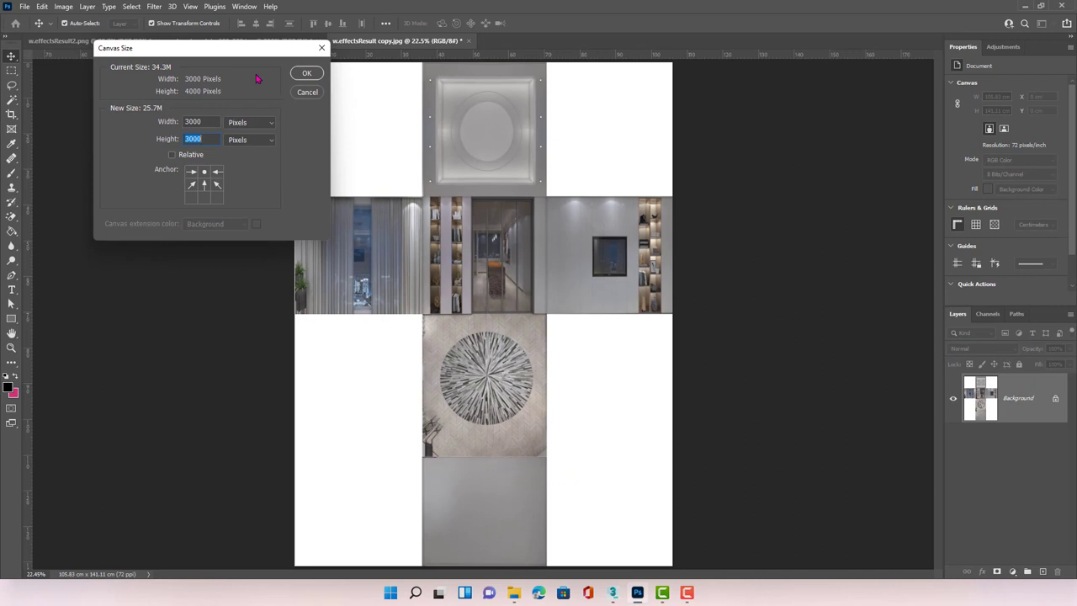
left_click(308, 73)
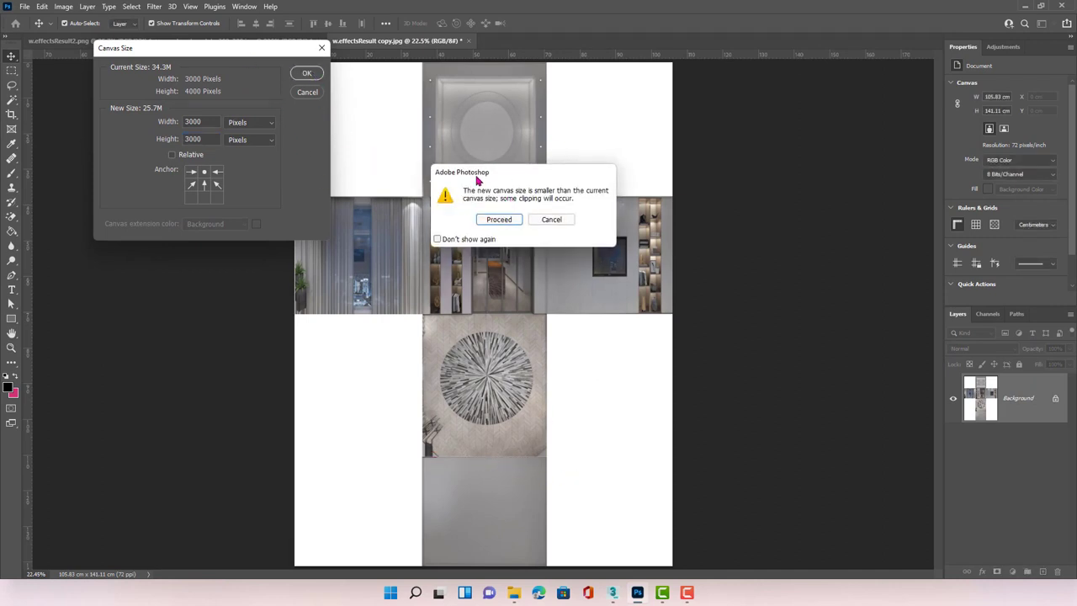
left_click(499, 220)
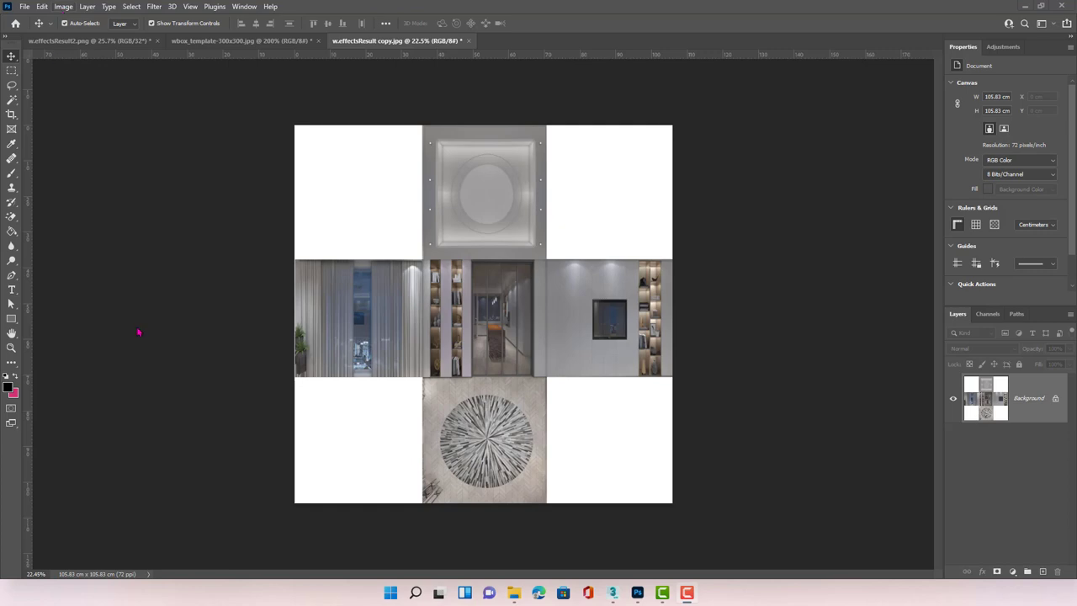
Step: Toggle the grid overlay with Ctrl+' and head into the Edit menu toward Preferences
key("ctrl+apostrophe")
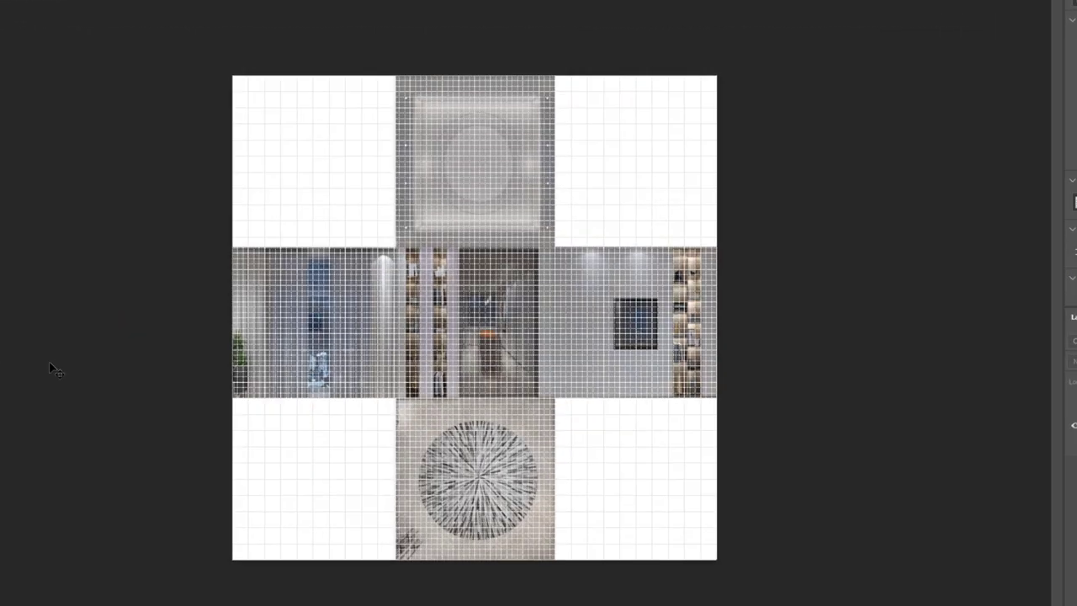
key("ctrl+apostrophe")
key("ctrl+apostrophe")
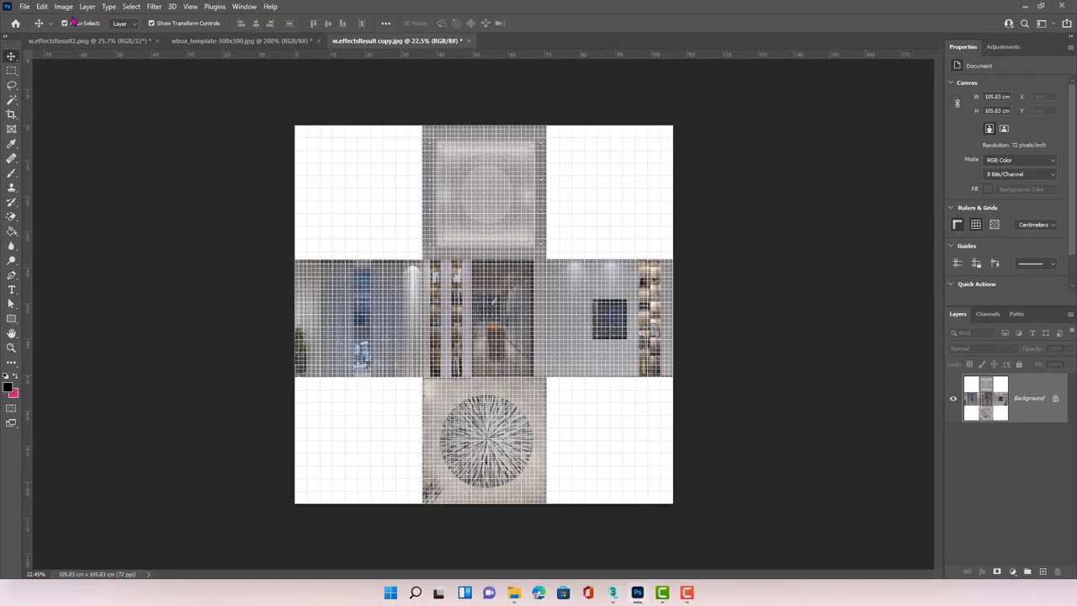
left_click(42, 7)
mouse_move(61, 474)
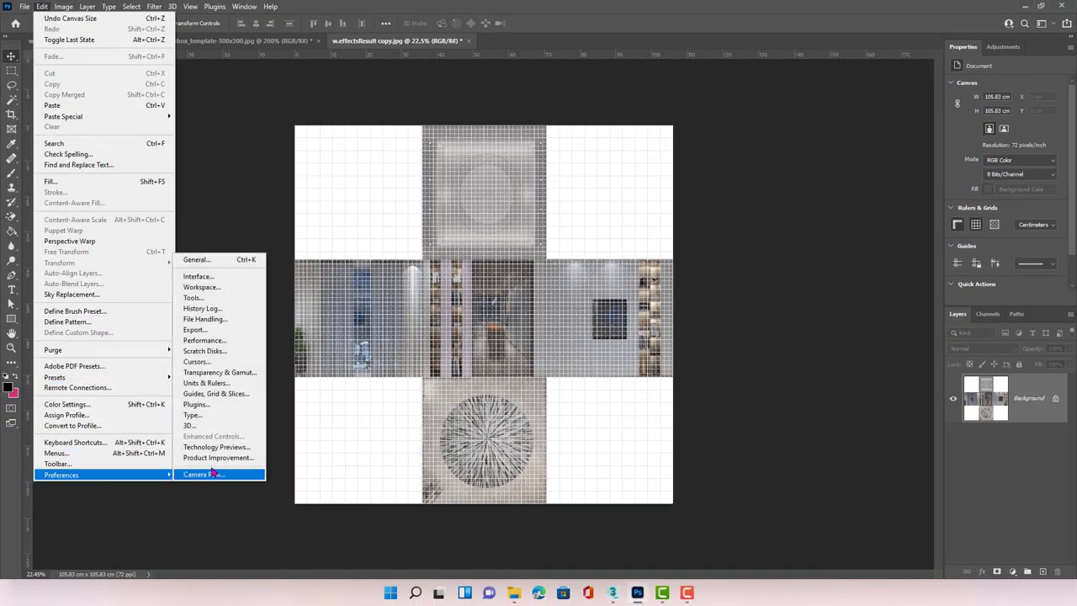
Step: In Guides, Grid & Slices preferences, make the grid Black with gridlines every 100 Percent
left_click(223, 396)
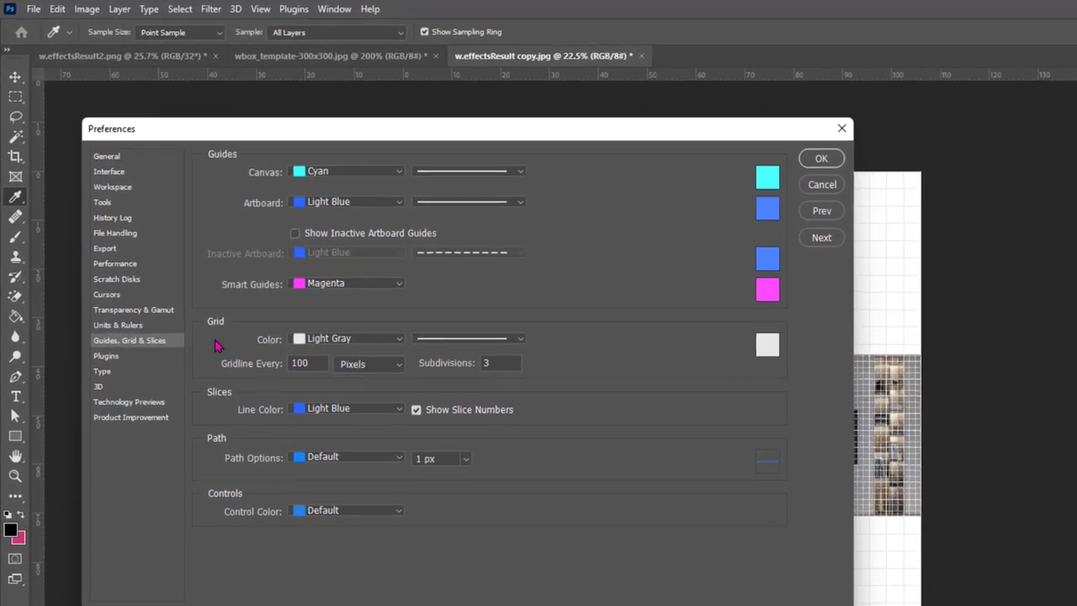
left_click(394, 362)
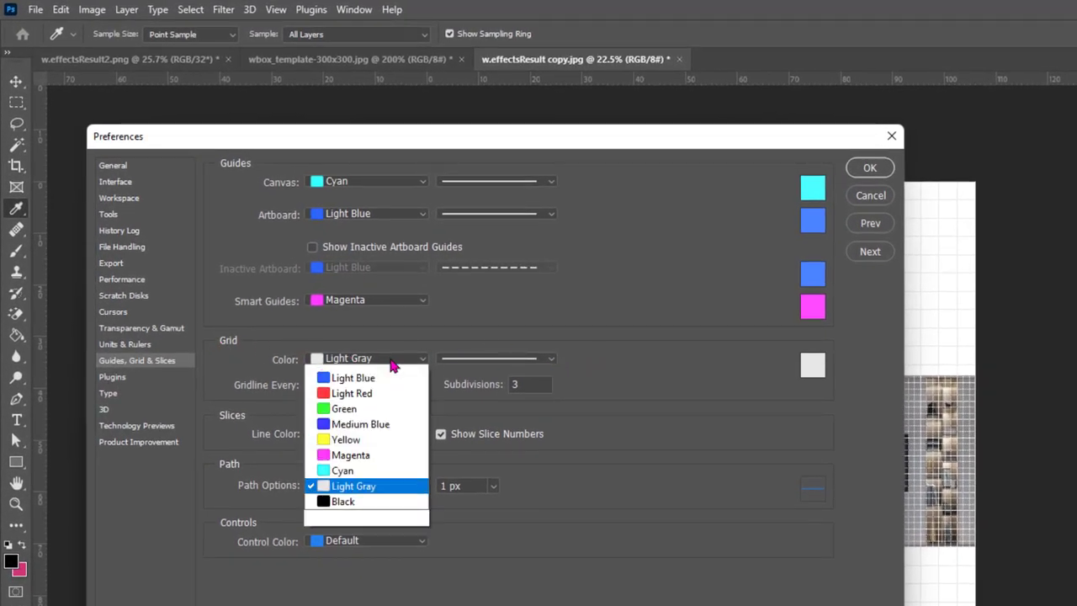
left_click(353, 527)
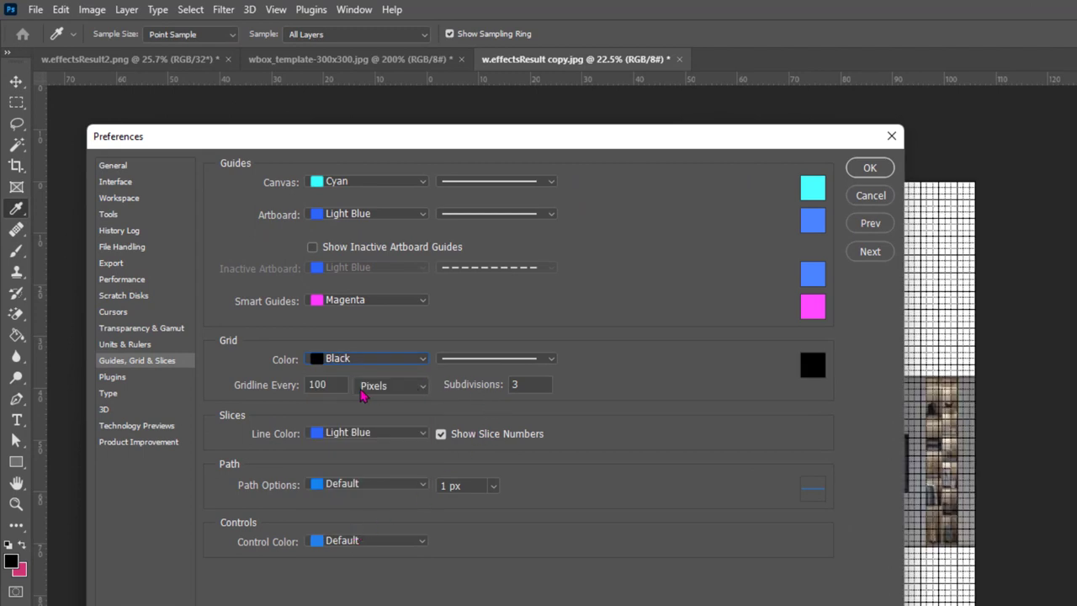
left_click(413, 389)
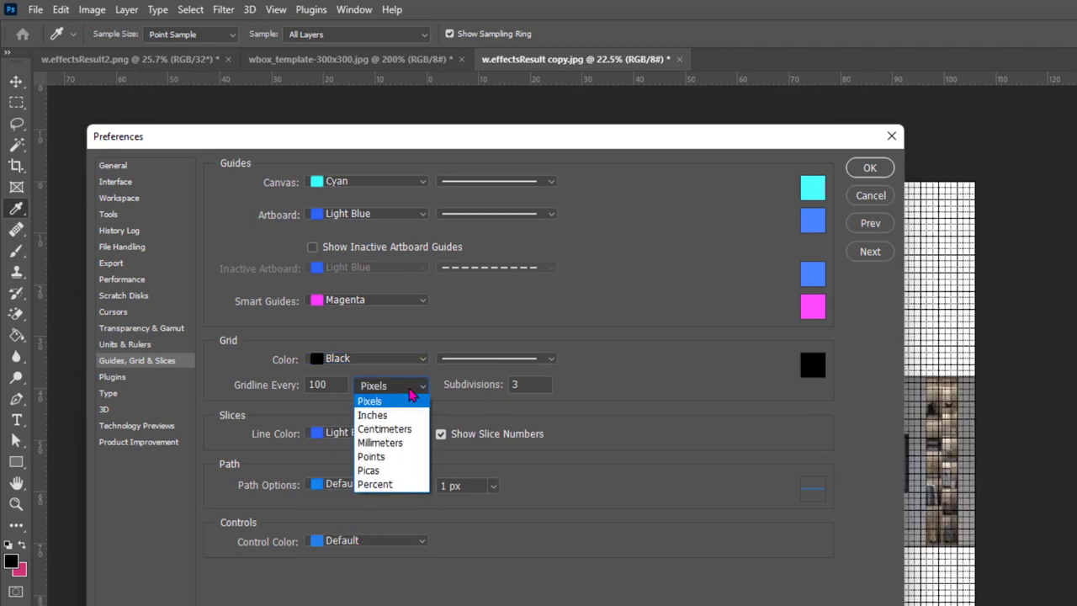
left_click(394, 490)
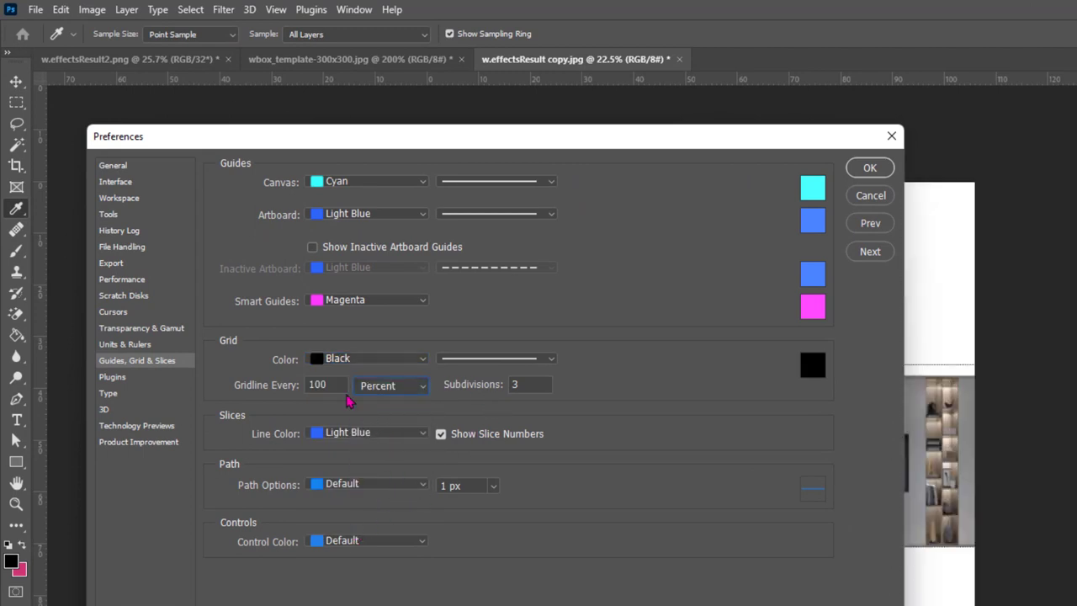
key("Tab")
left_click(889, 170)
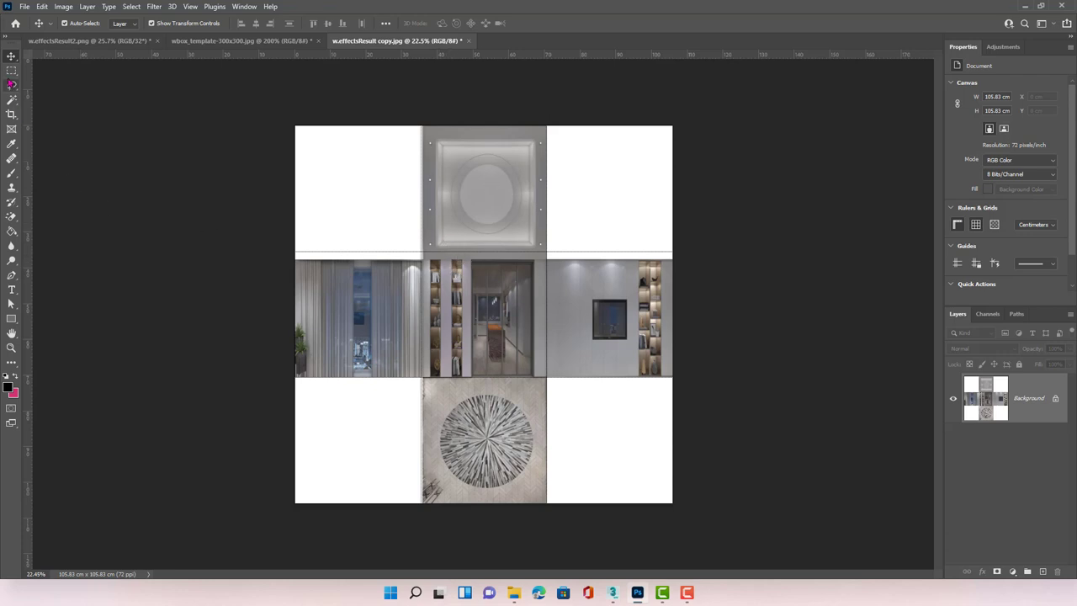
Step: Select the left wall panel, fill it with the background colour, and paste the curtain image
left_click(11, 71)
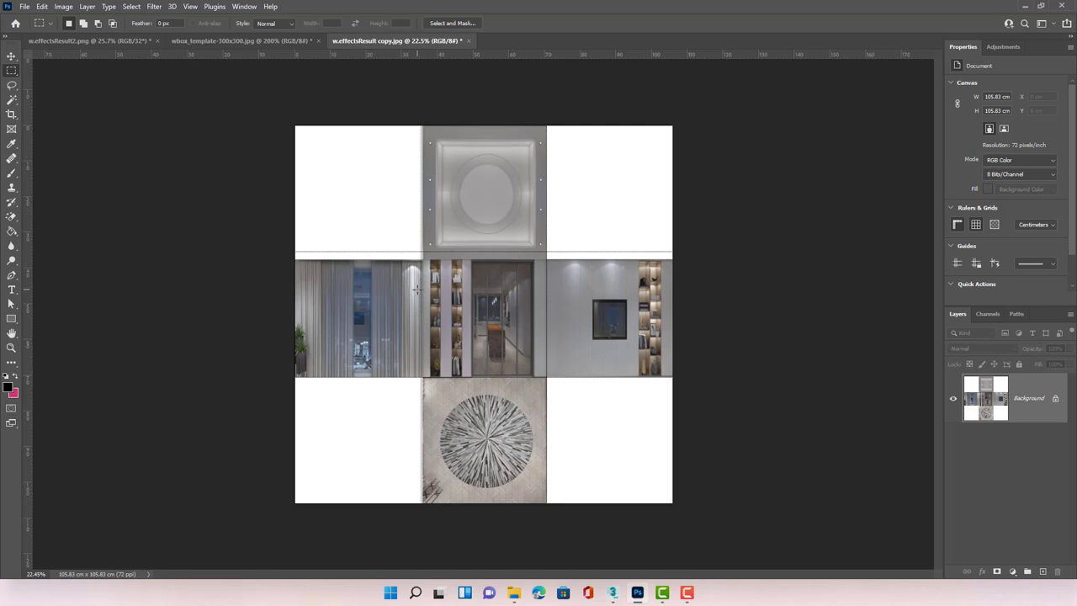
key("ctrl+plus")
key("ctrl+plus")
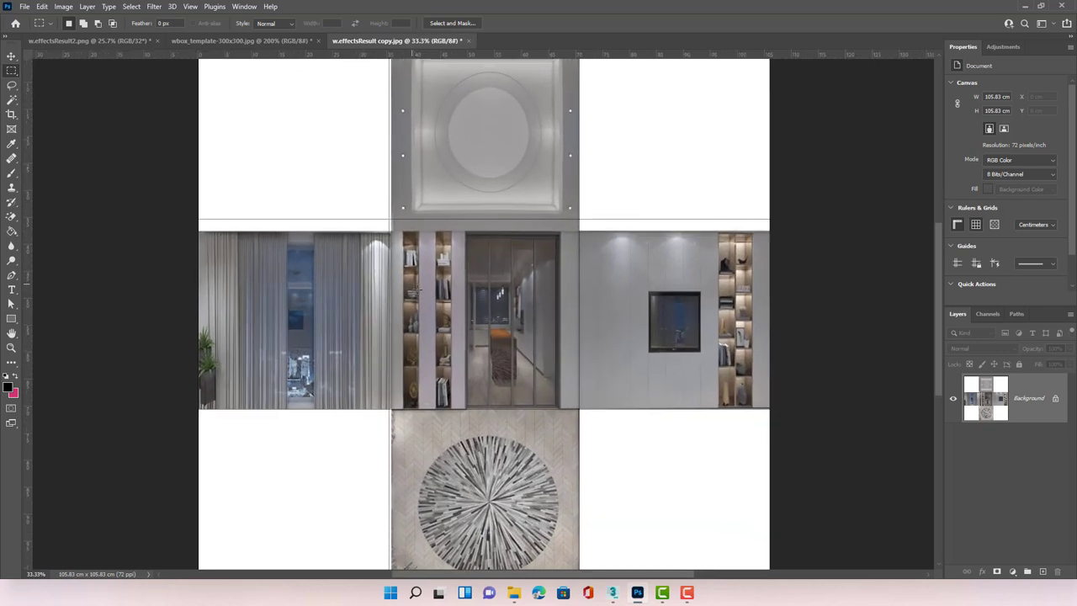
key("ctrl+plus")
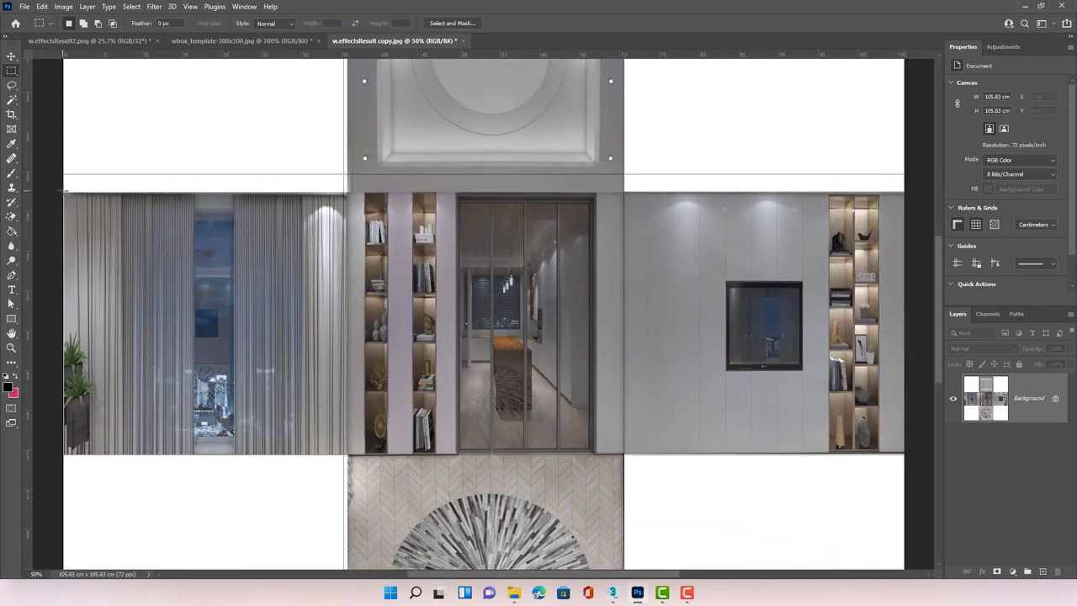
left_click_drag(65, 192, 346, 457)
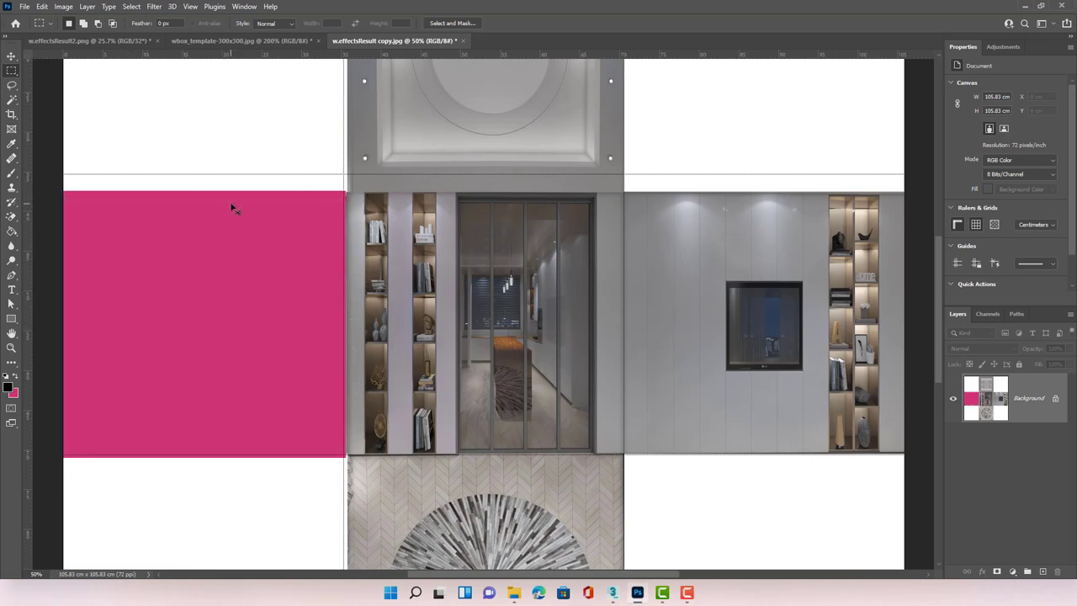
key("ctrl+BackSpace")
key("ctrl+d")
key("ctrl+v")
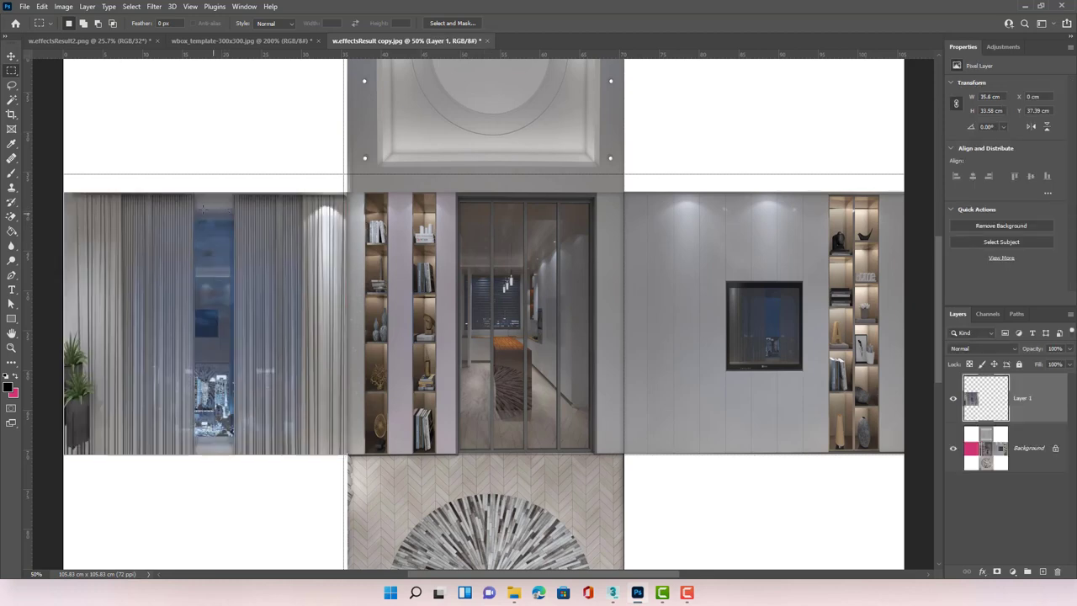
Step: Free-transform the pasted curtain layer so it fills the left panel's grid cell exactly
left_click(13, 58)
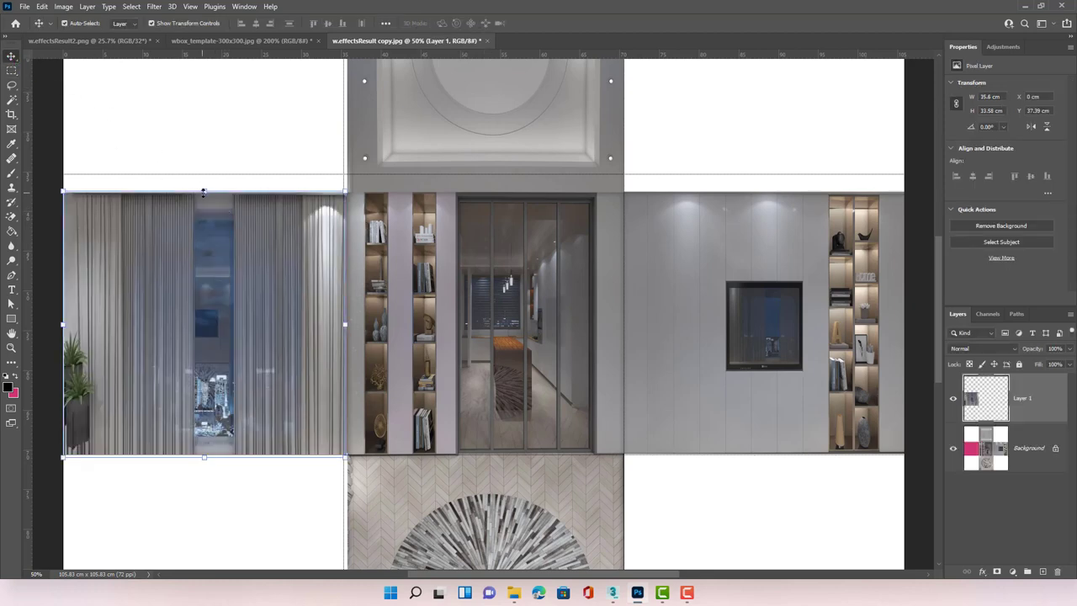
left_click_drag(201, 191, 201, 170)
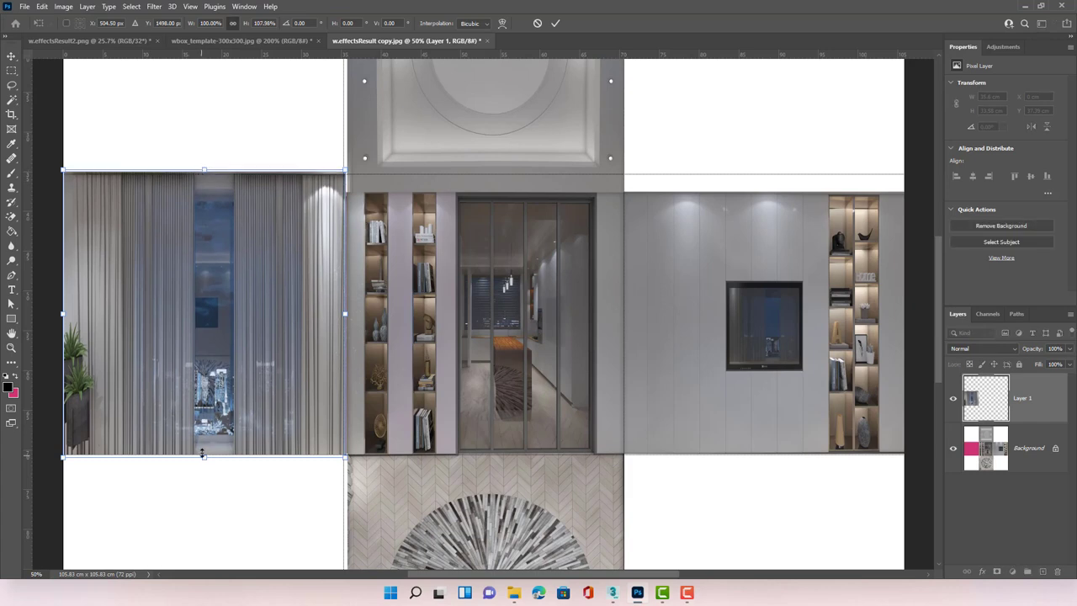
left_click_drag(204, 456, 202, 457)
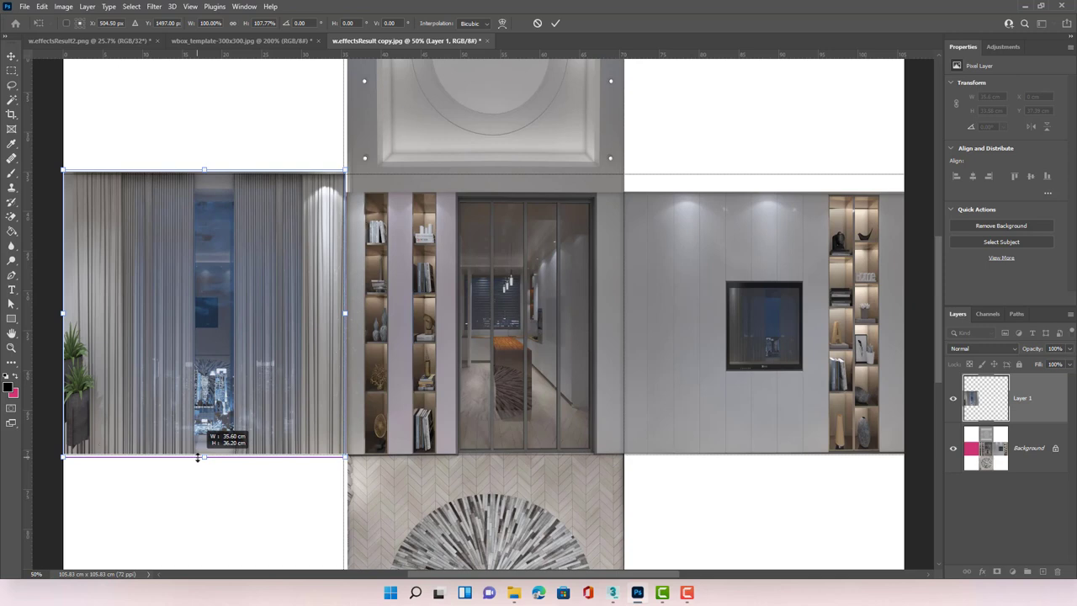
left_click_drag(345, 314, 344, 314)
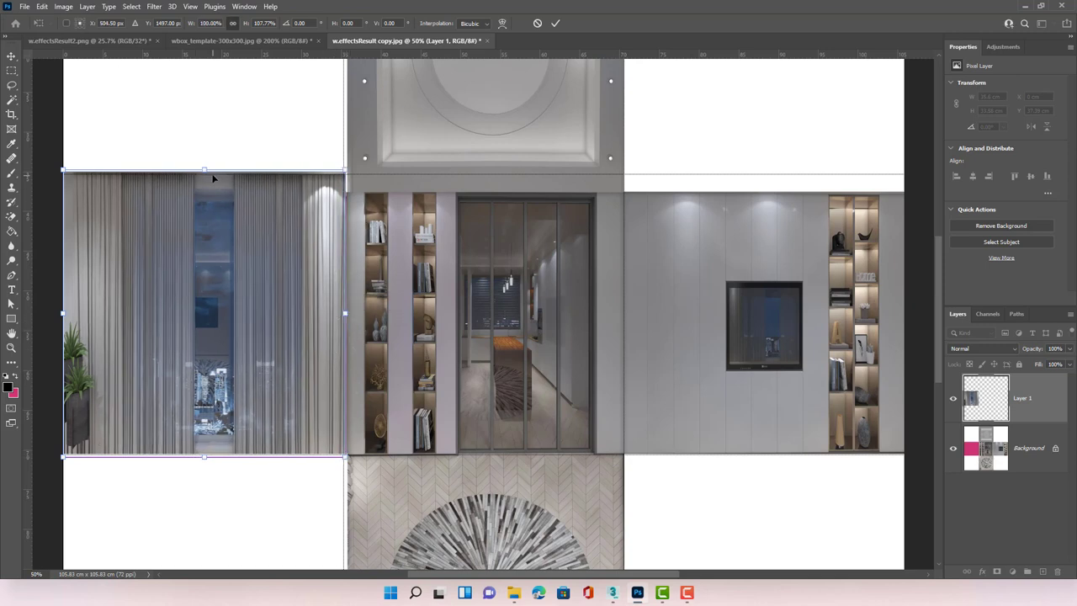
left_click_drag(204, 170, 206, 173)
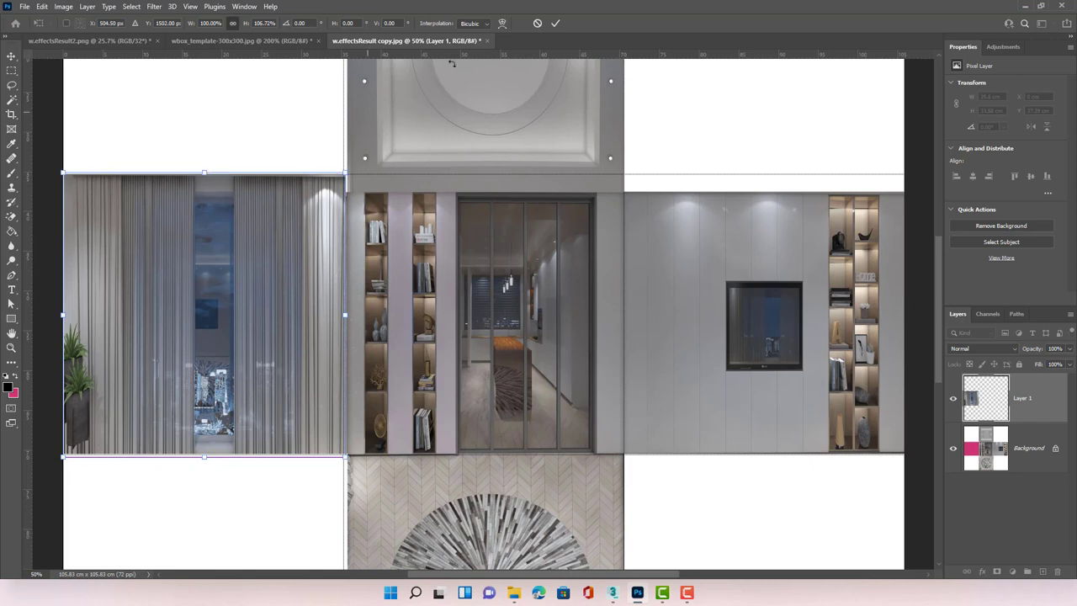
left_click(555, 23)
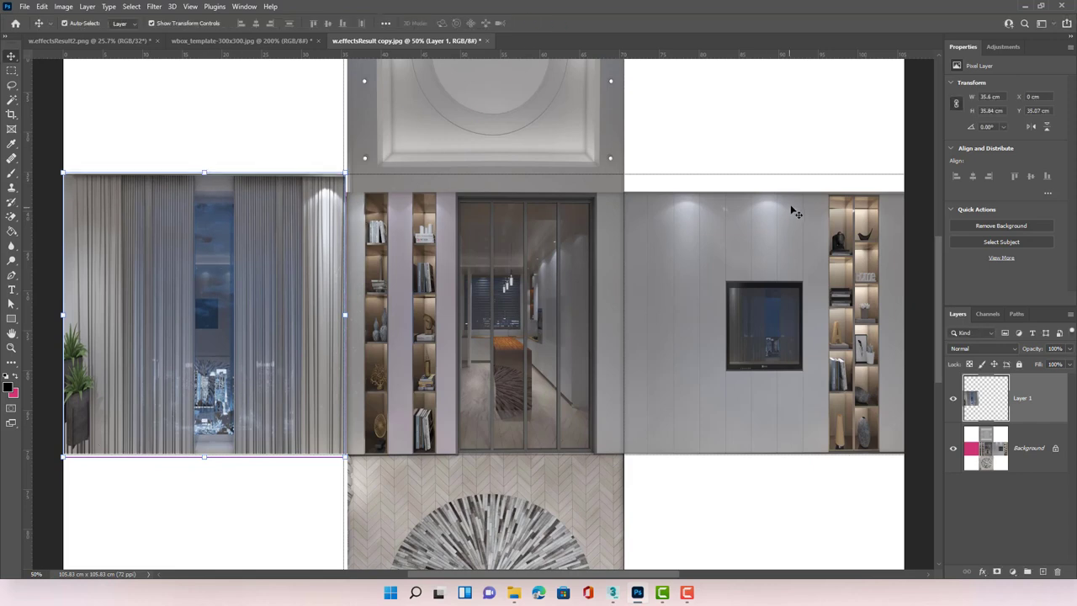
left_click(11, 349)
Step: Zoom out to the whole texture, select the Background layer, and compare the template with w.effectsResult2.png
left_click(11, 349)
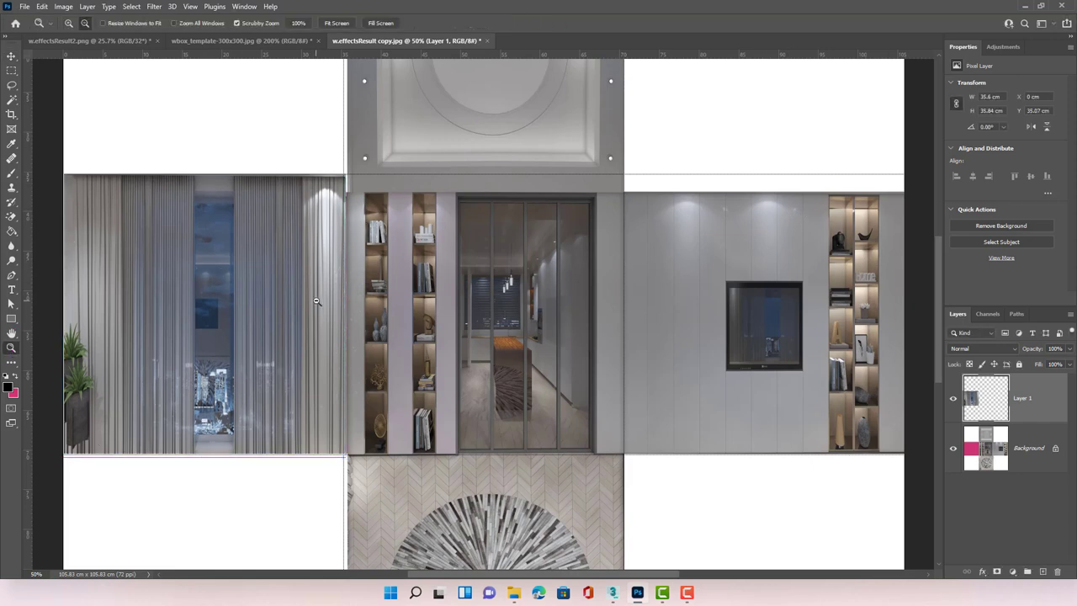
left_click(327, 299, "alt")
left_click(385, 216, "alt")
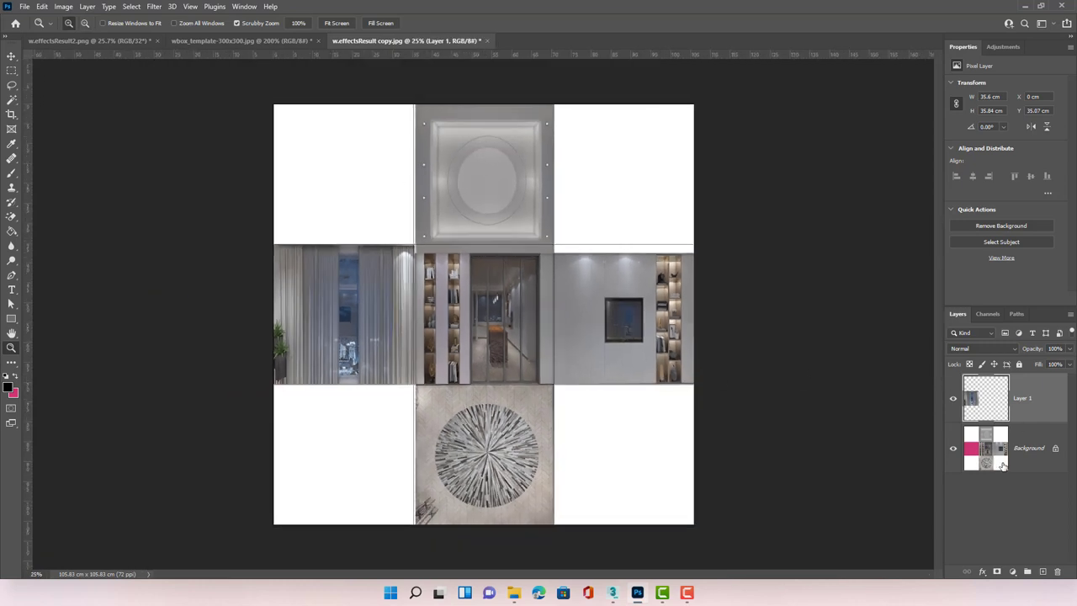
left_click(972, 448)
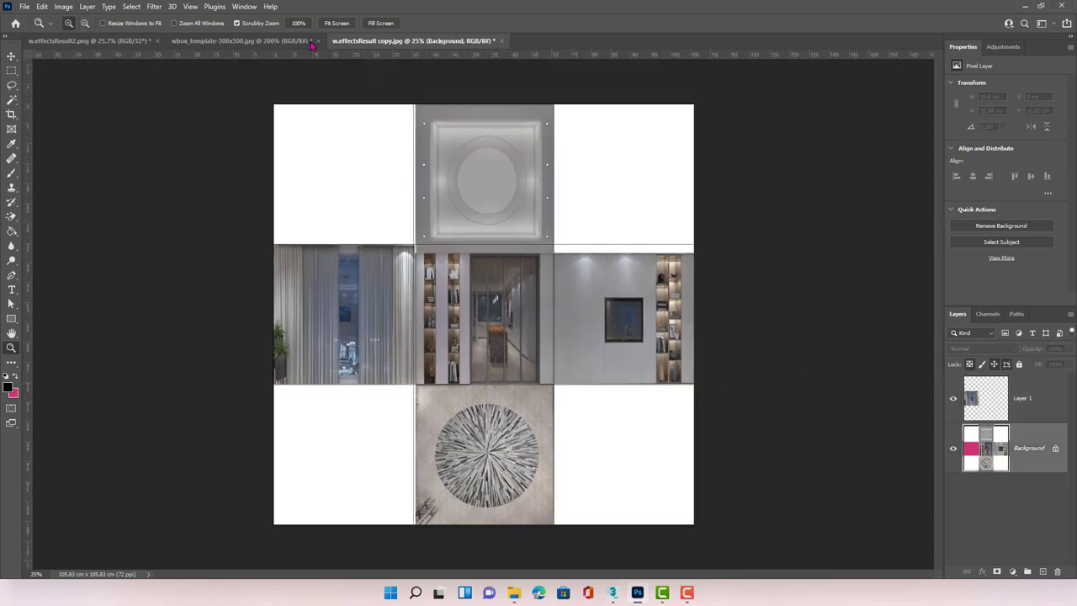
left_click(242, 41)
left_click(134, 44)
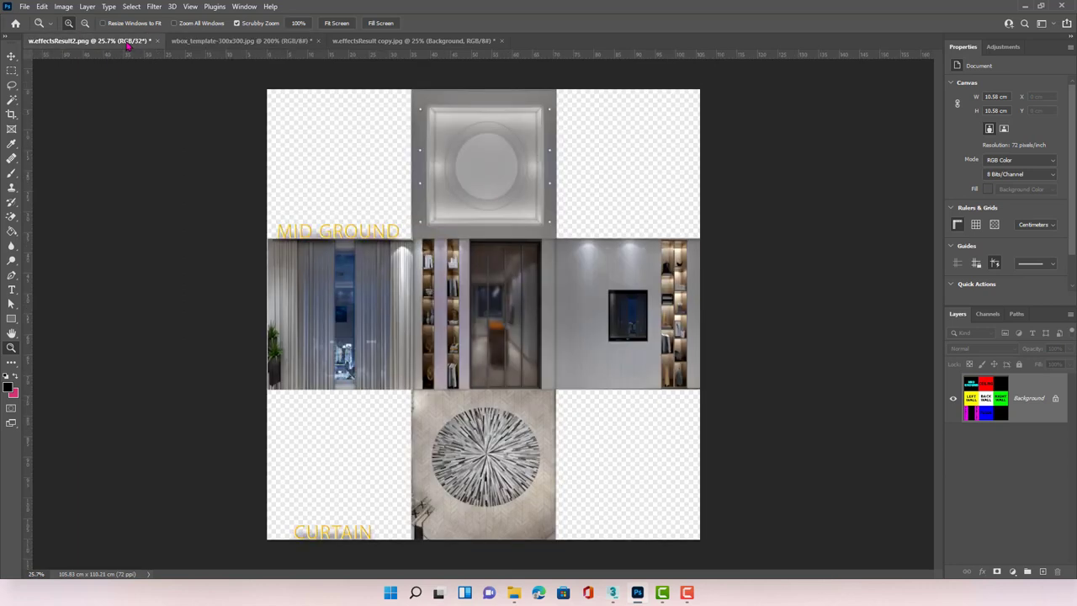
left_click(192, 41)
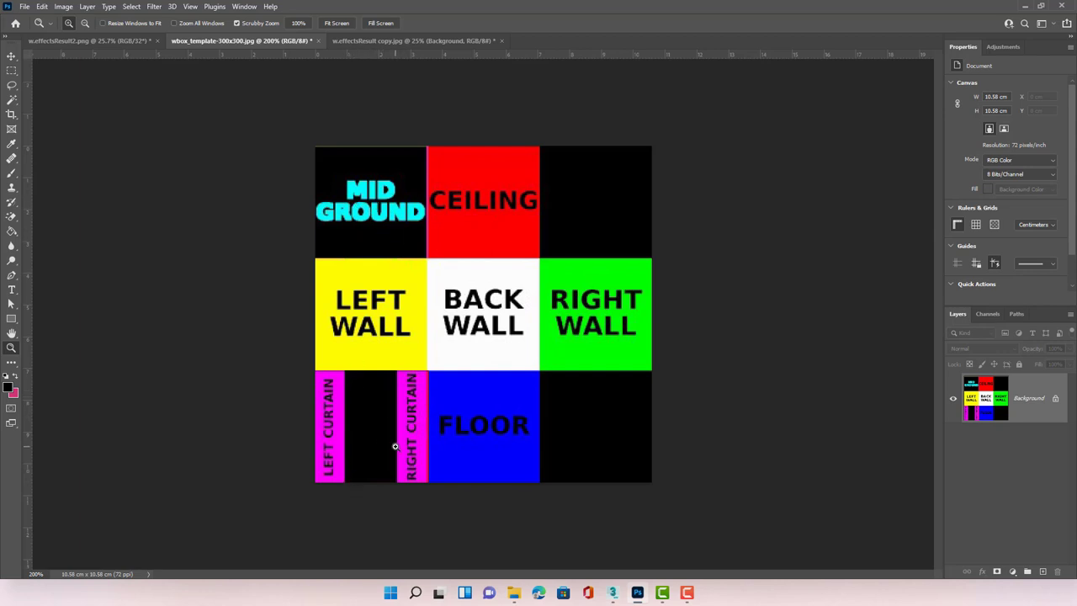
left_click(120, 42)
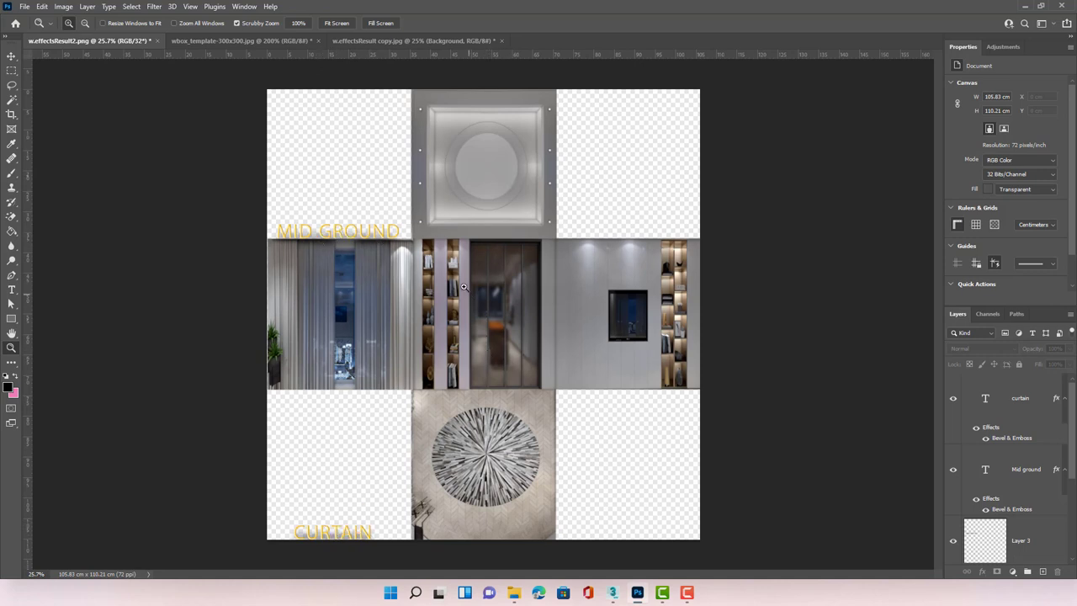
Step: Set w.effectsResult2.png to 32 Bits/Channel, then return to the V-Ray Frame Buffer
left_click(63, 7)
mouse_move(71, 18)
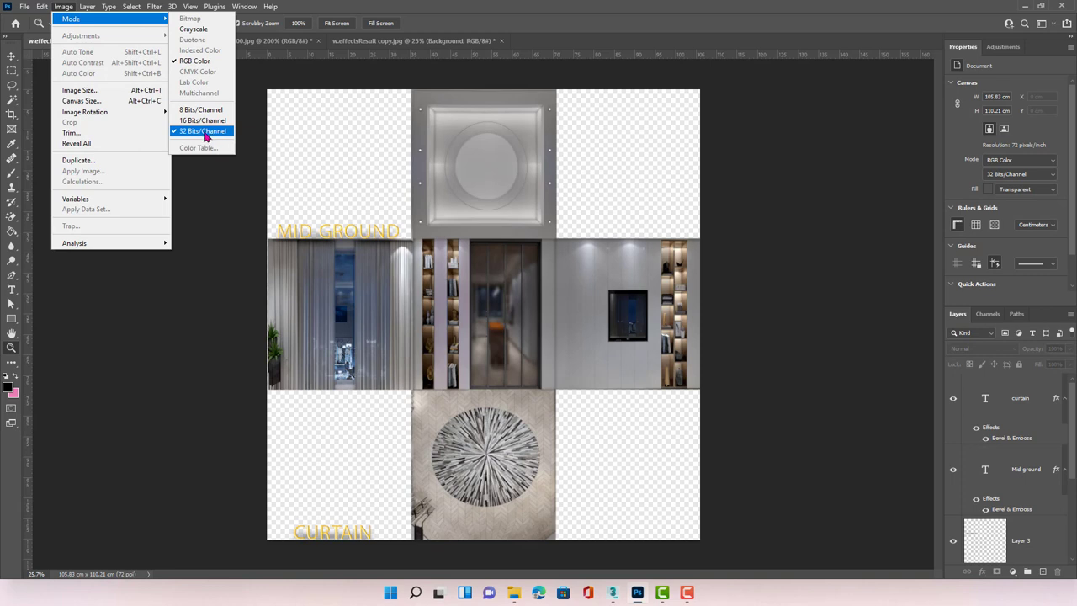
left_click(415, 412)
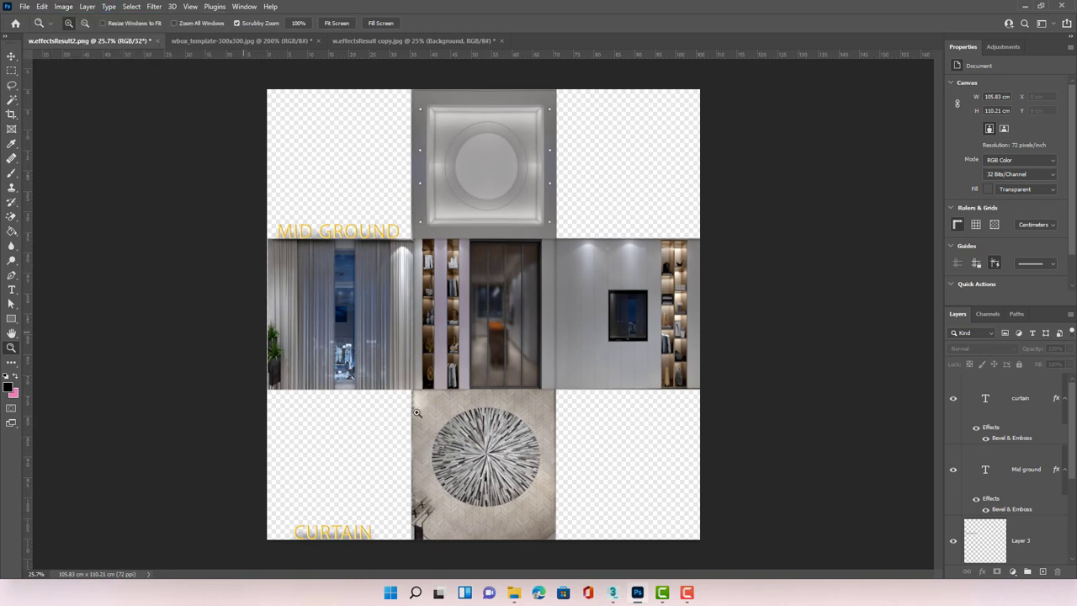
left_click(619, 595)
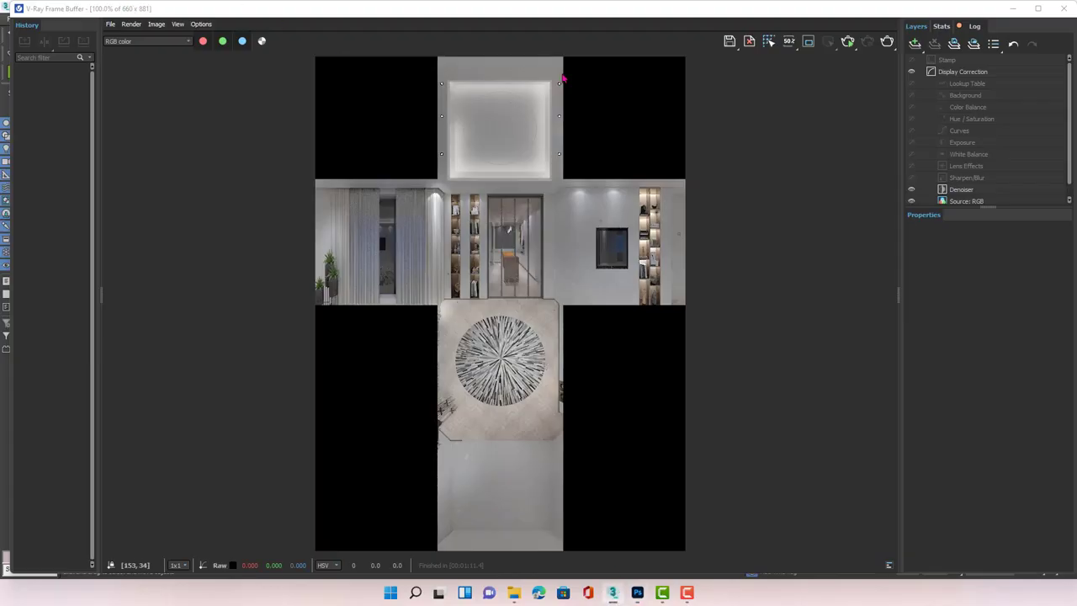
Step: Check the Save Image format list, cancel the save, and close the V-Ray Frame Buffer
left_click(728, 41)
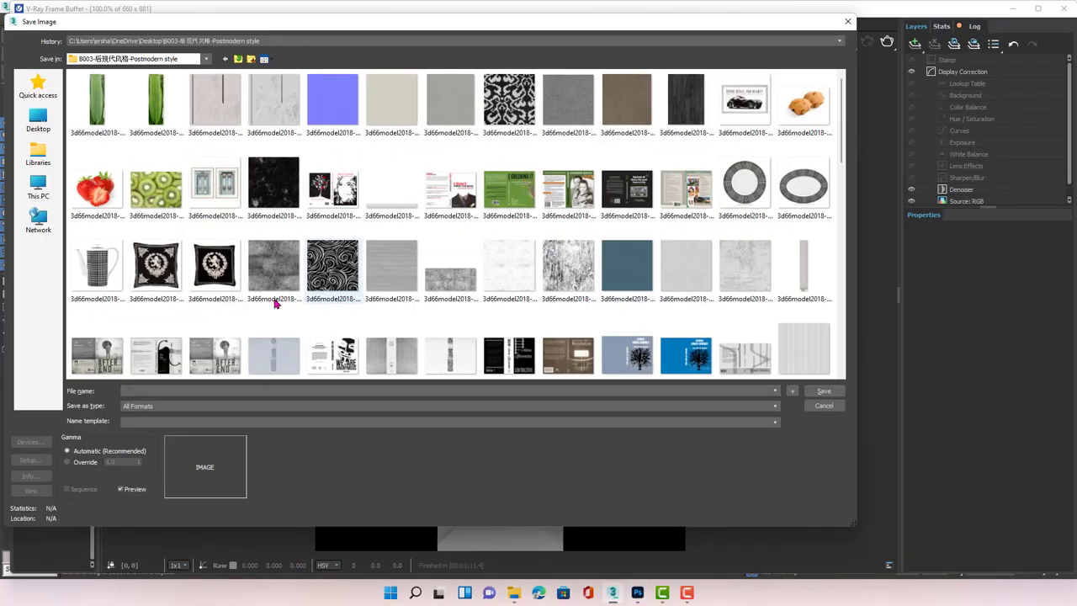
left_click(166, 404)
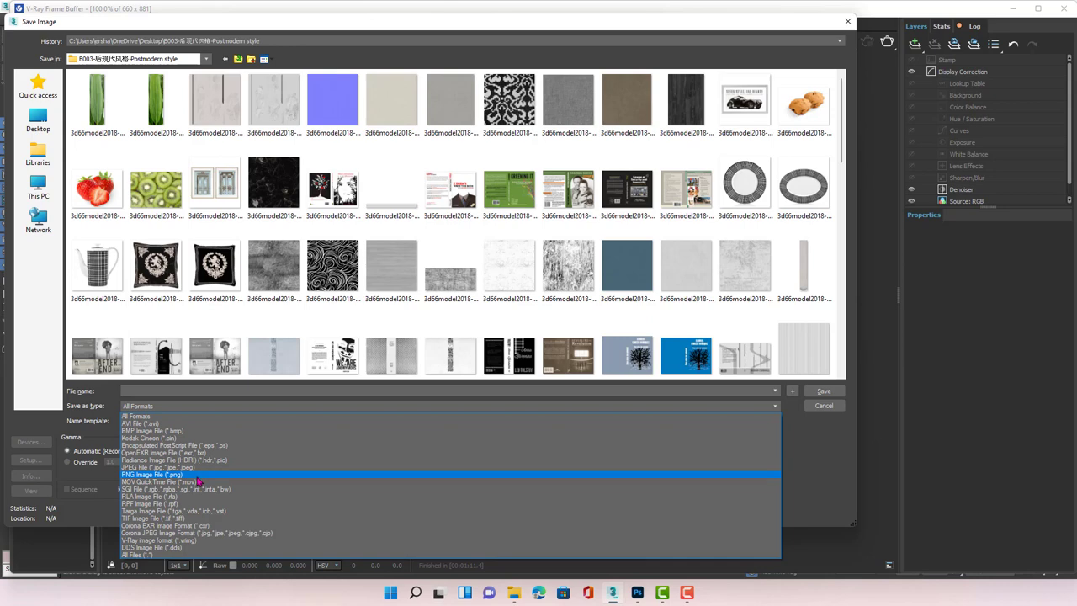
left_click(826, 429)
left_click(826, 407)
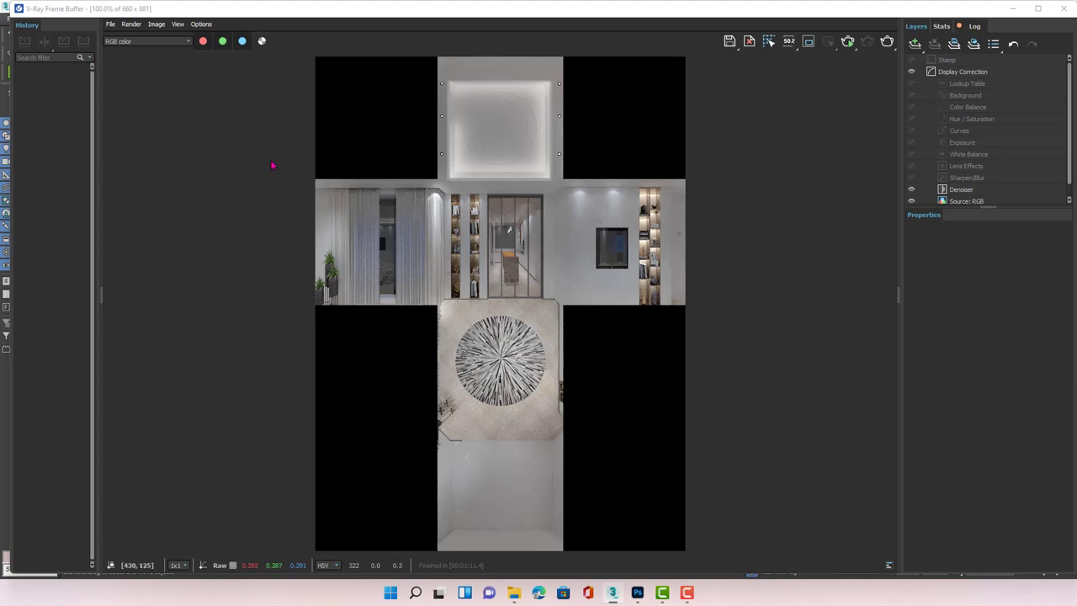
left_click(612, 592)
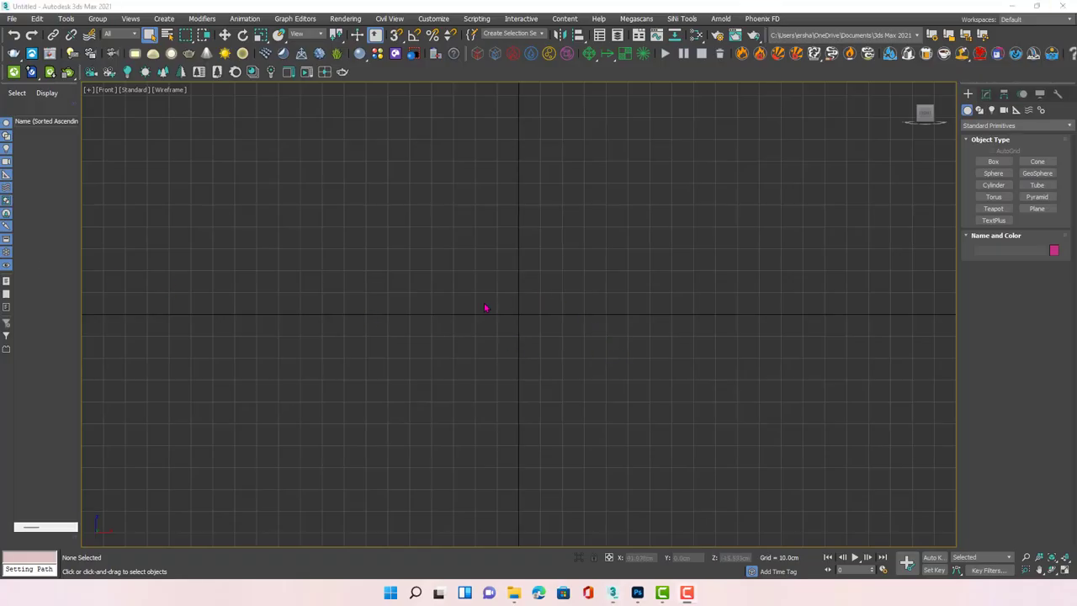
Step: Draw a plane in the Front viewport with Length and Width of 400 cm
left_click(1039, 213)
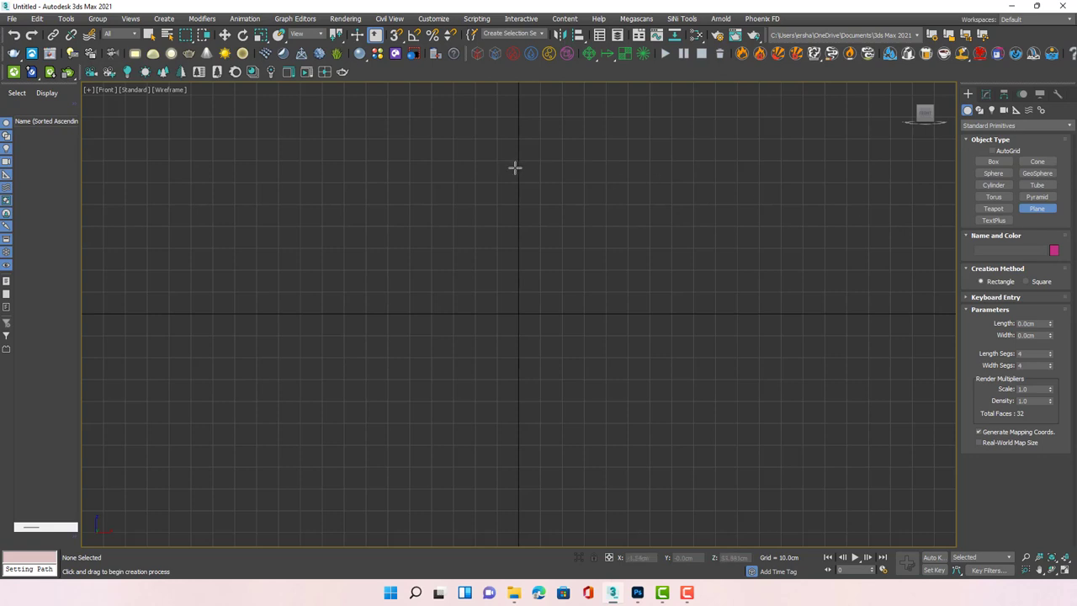
mouse_move(306, 133)
left_mouse_down()
mouse_move(650, 367)
mouse_move(699, 388)
left_mouse_up()
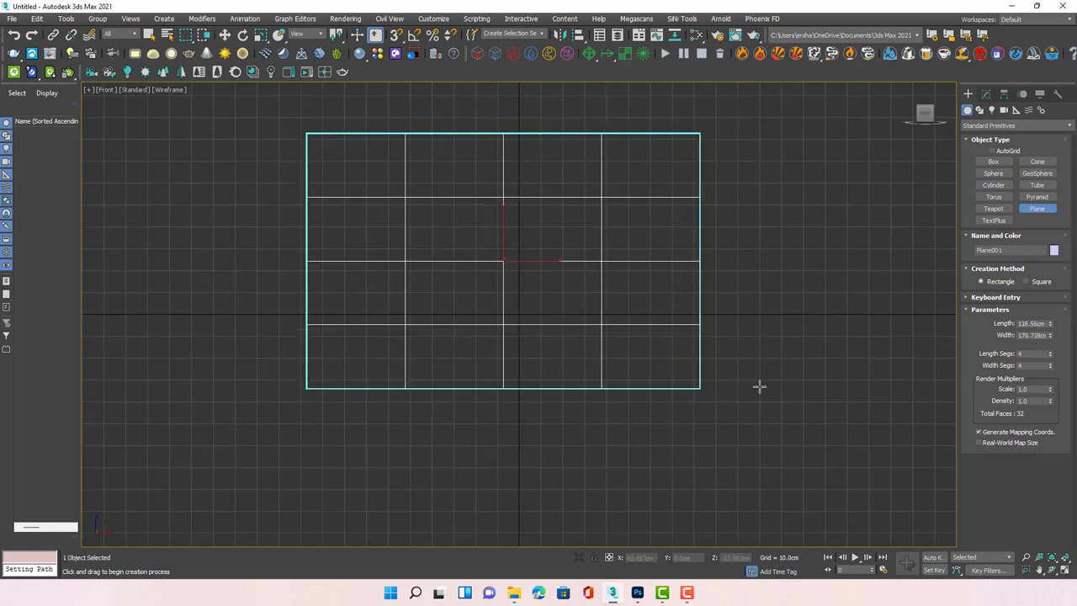
double_click(1033, 324)
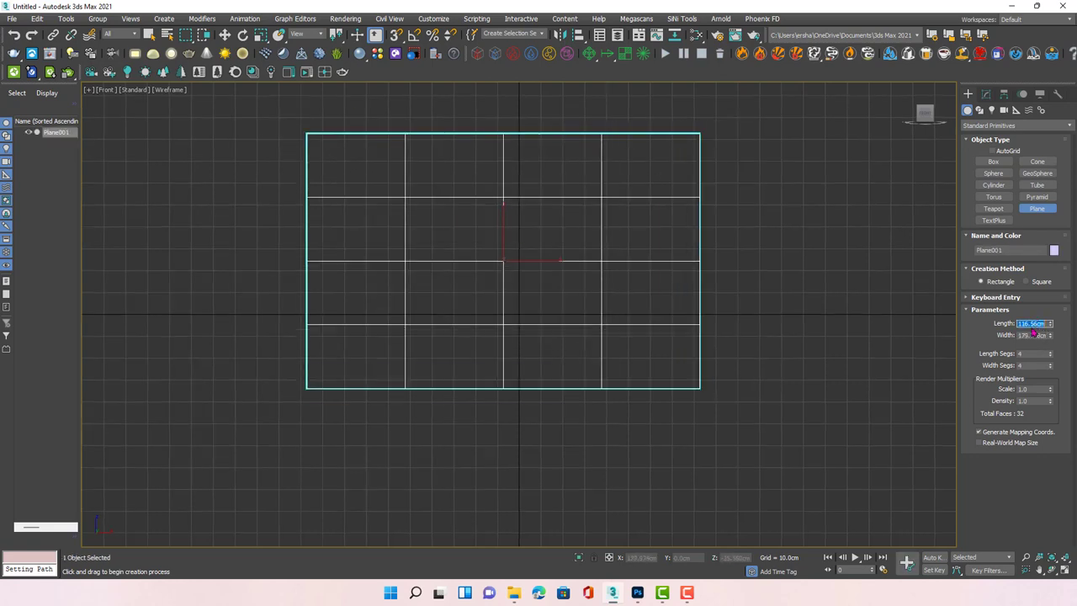
type("400")
key("Tab")
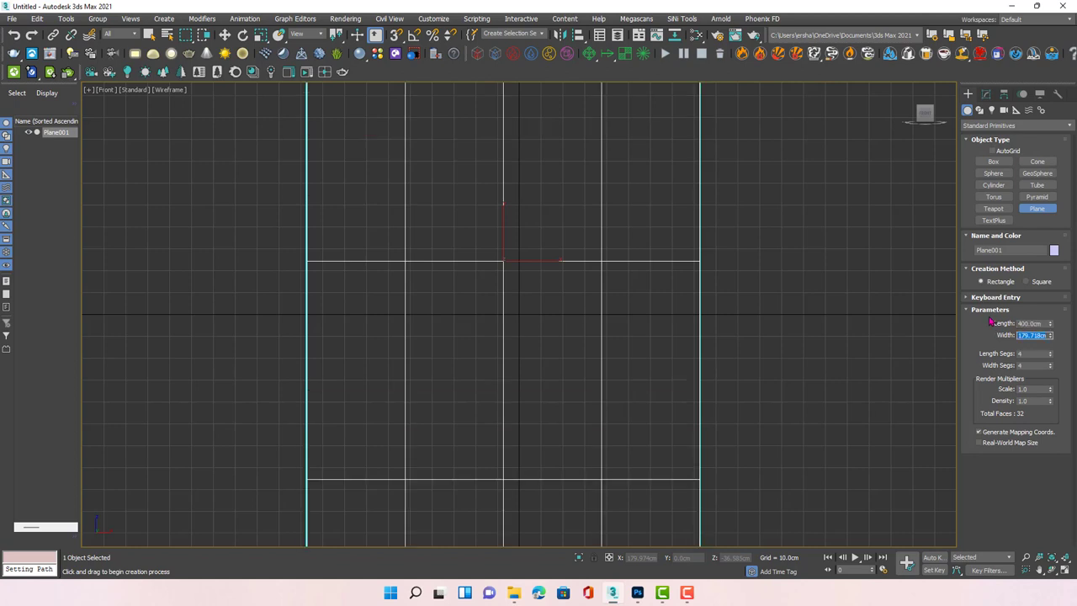
type("400")
key("Return")
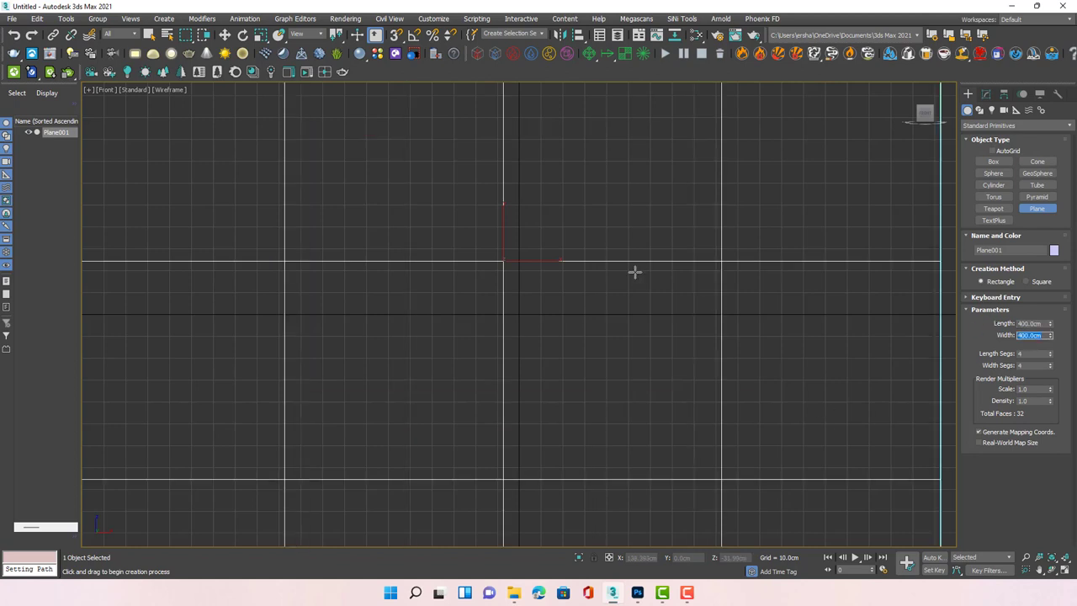
scroll(635, 272, "down", 2)
Step: Set display units to Metric Meters, shade the viewport with F3, and hide the grid
left_click(433, 18)
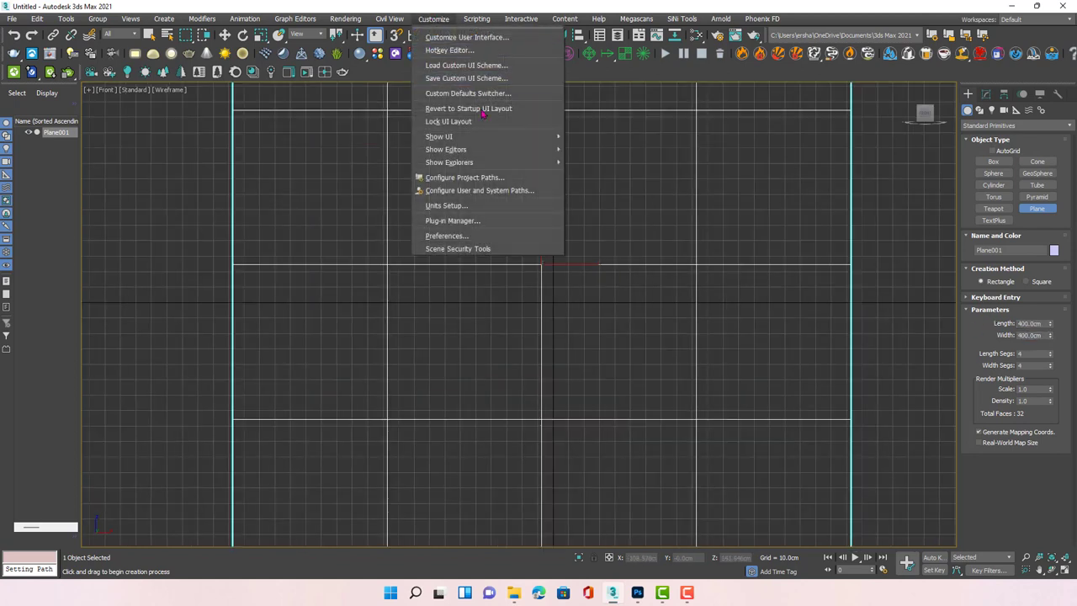
left_click(480, 207)
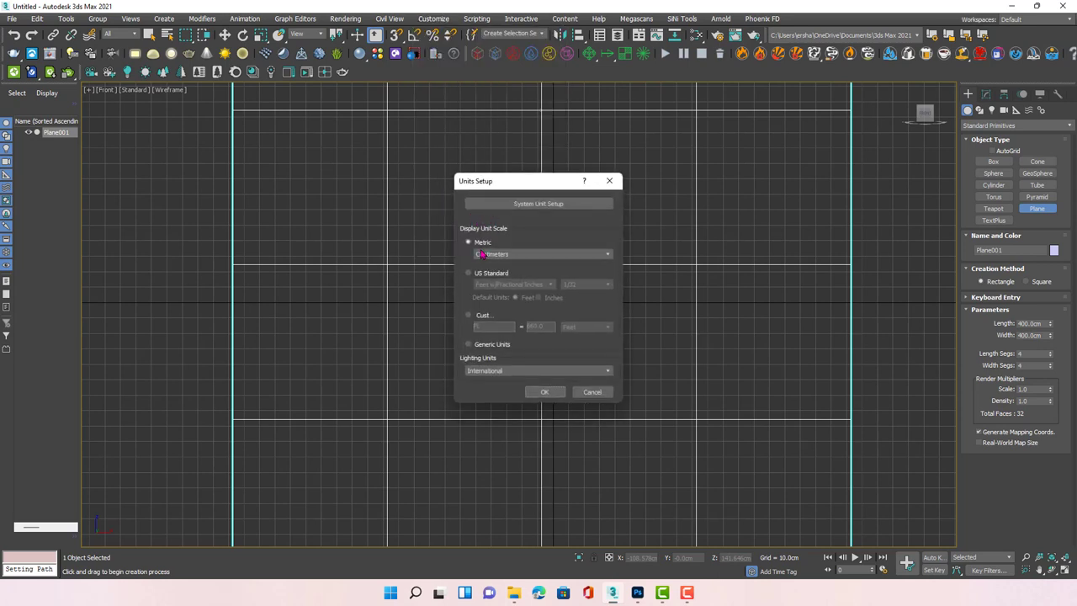
left_click(517, 255)
left_click(502, 279)
left_click(545, 392)
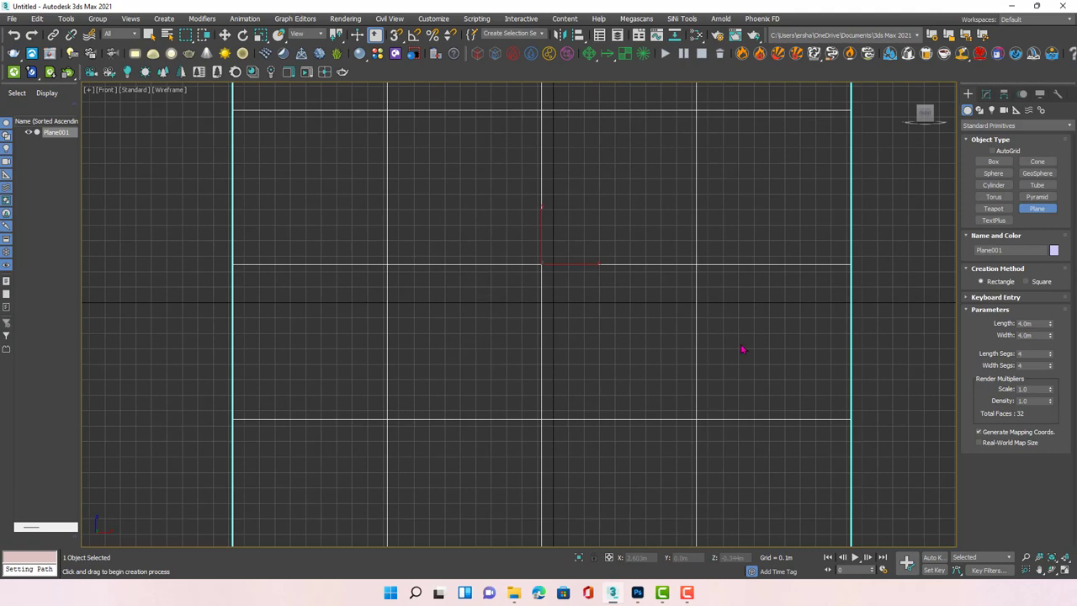
scroll(665, 318, "down", 3)
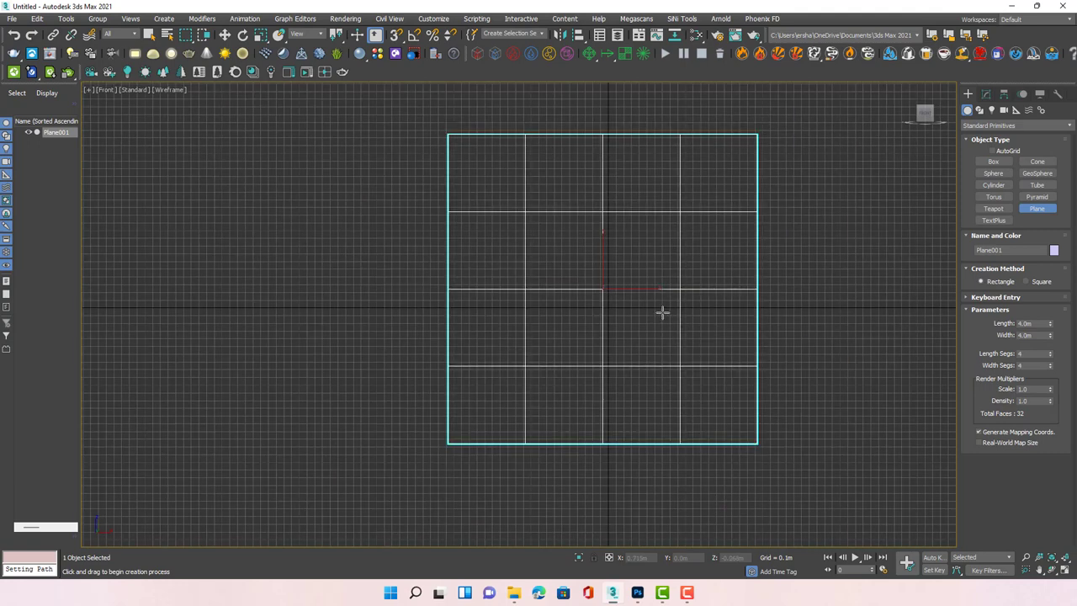
key("F3")
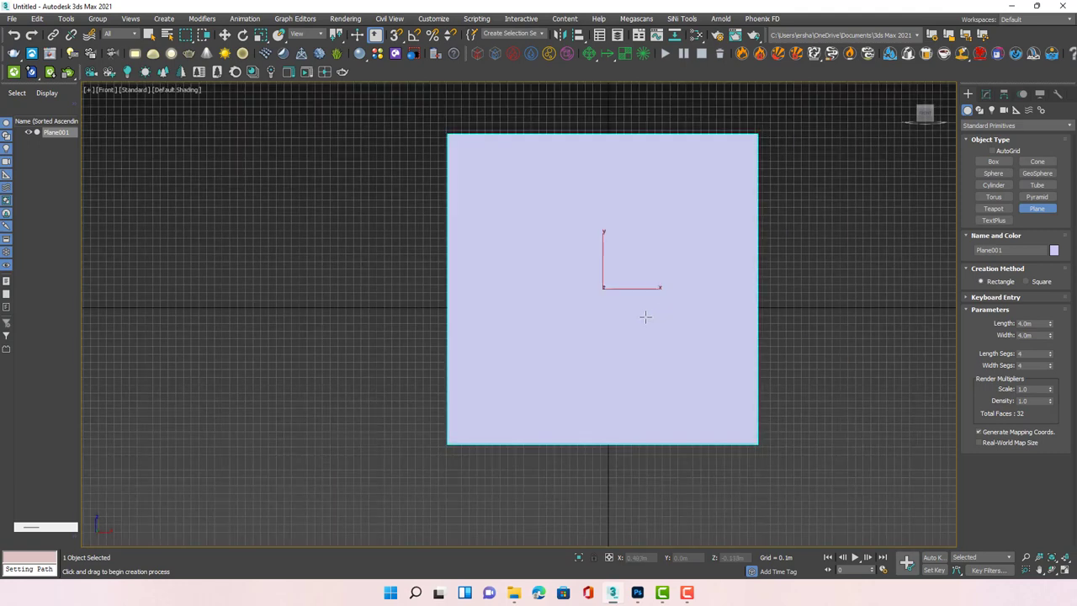
key("g")
mouse_move(610, 315)
middle_mouse_down()
mouse_move(457, 356)
mouse_move(417, 312)
middle_mouse_up()
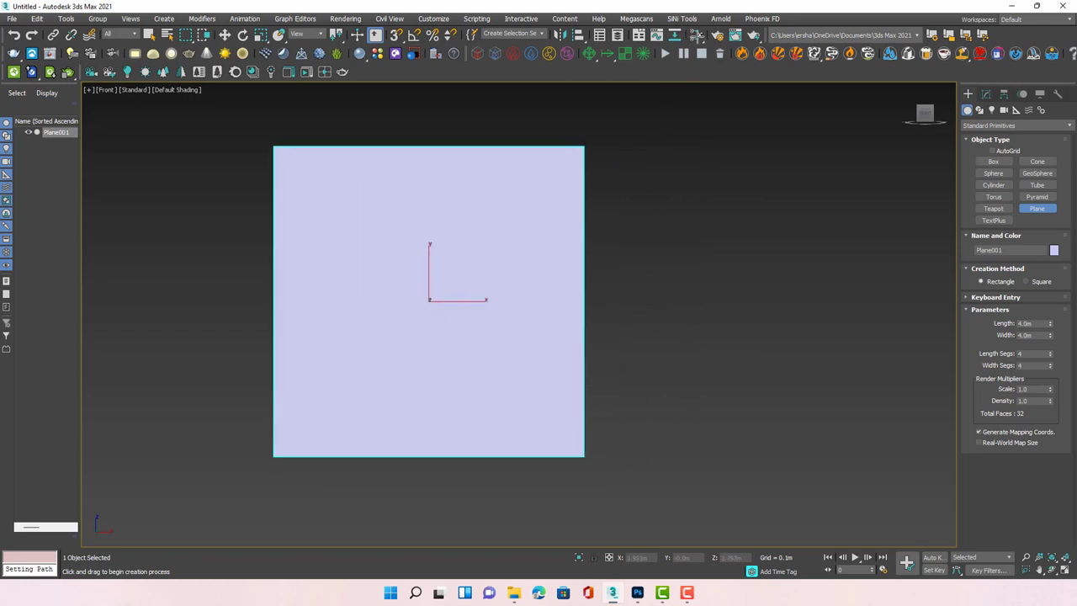
Step: Open the Slate Material Editor and add an OSL Values > File Name map node in View1
left_click(696, 36)
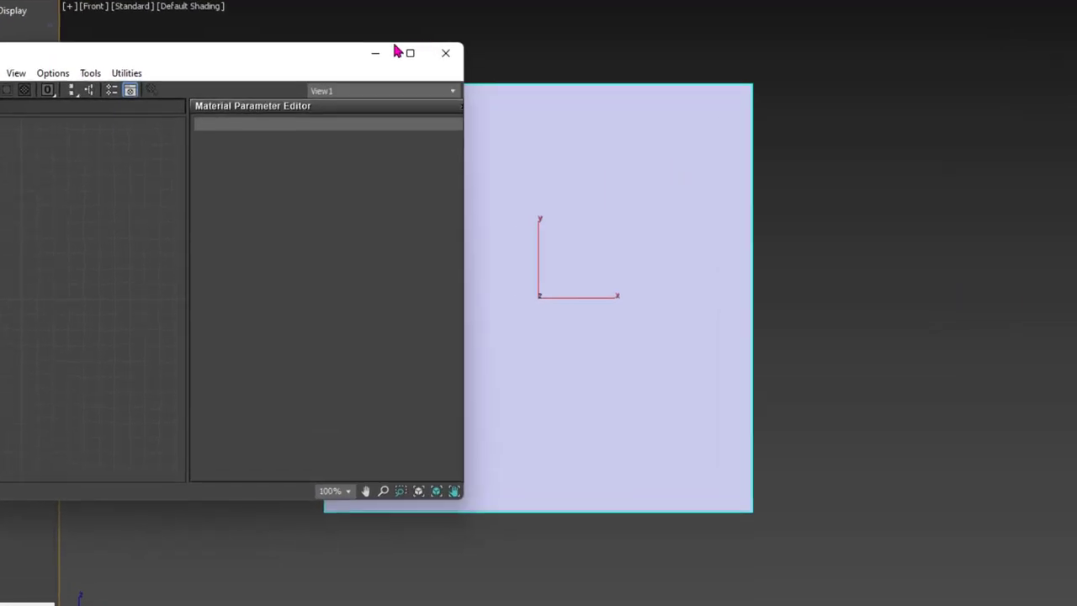
left_click_drag(222, 71, 382, 54)
right_click(226, 180)
mouse_move(412, 206)
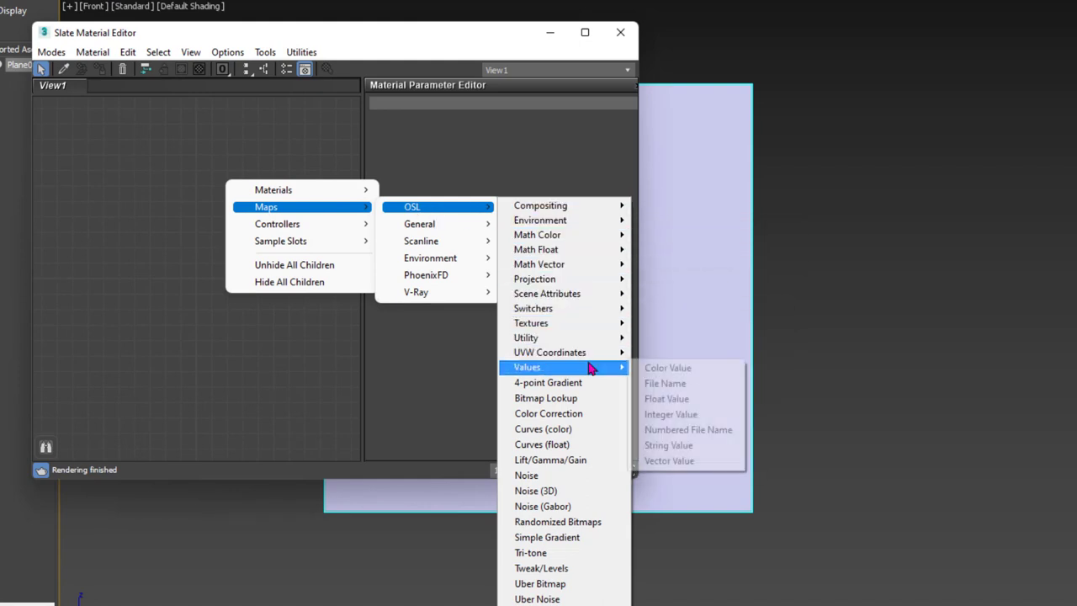
mouse_move(562, 367)
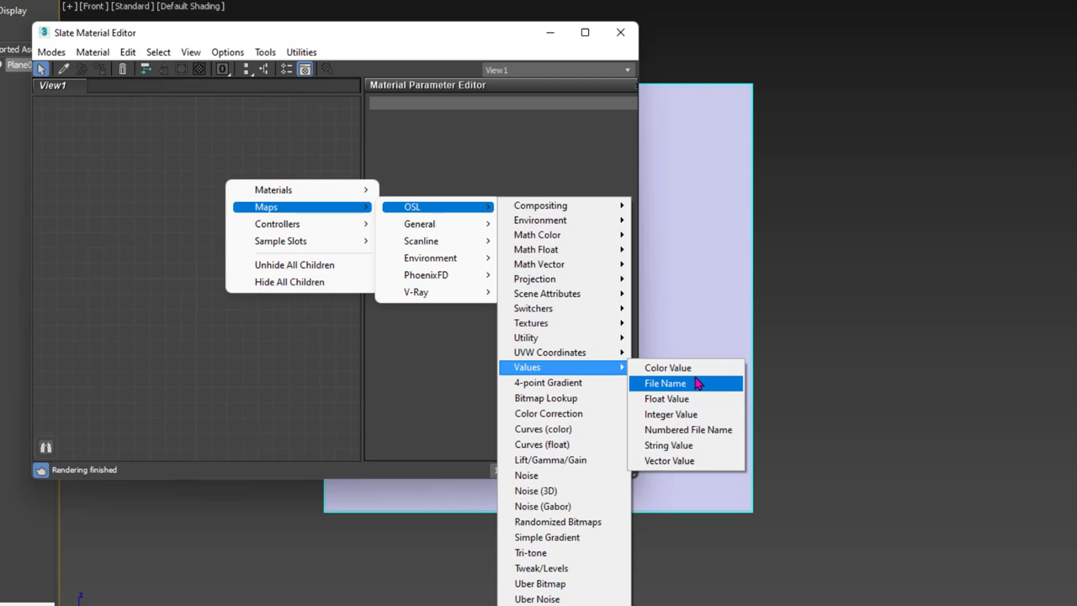
left_click(686, 387)
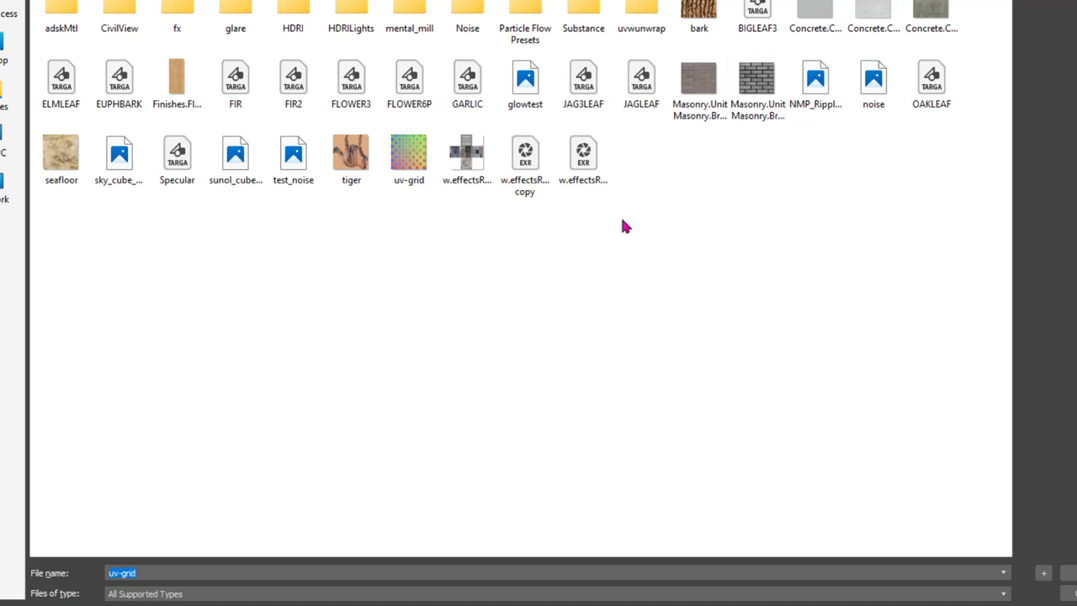
Step: Inspect the w.effectsResult2 image's Details properties for its dimensions and bit depth
left_click(471, 165)
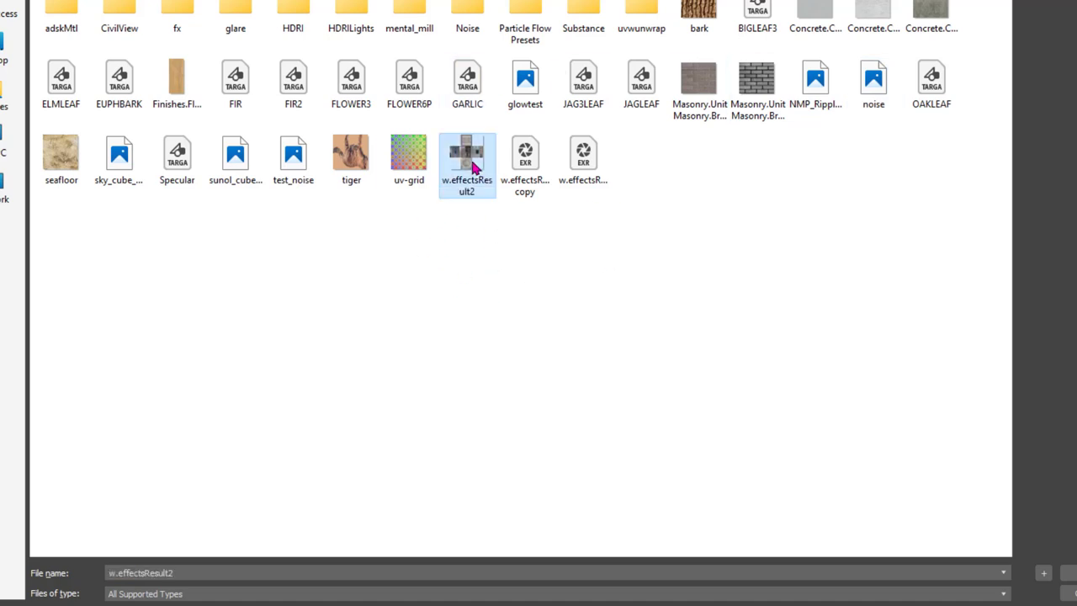
right_click(471, 166)
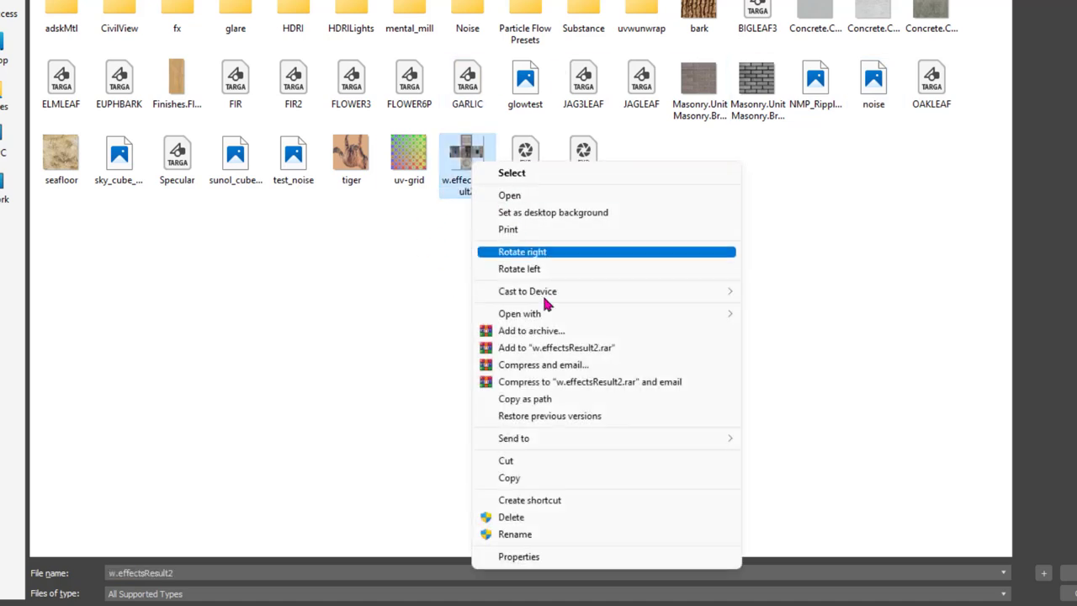
left_click(538, 555)
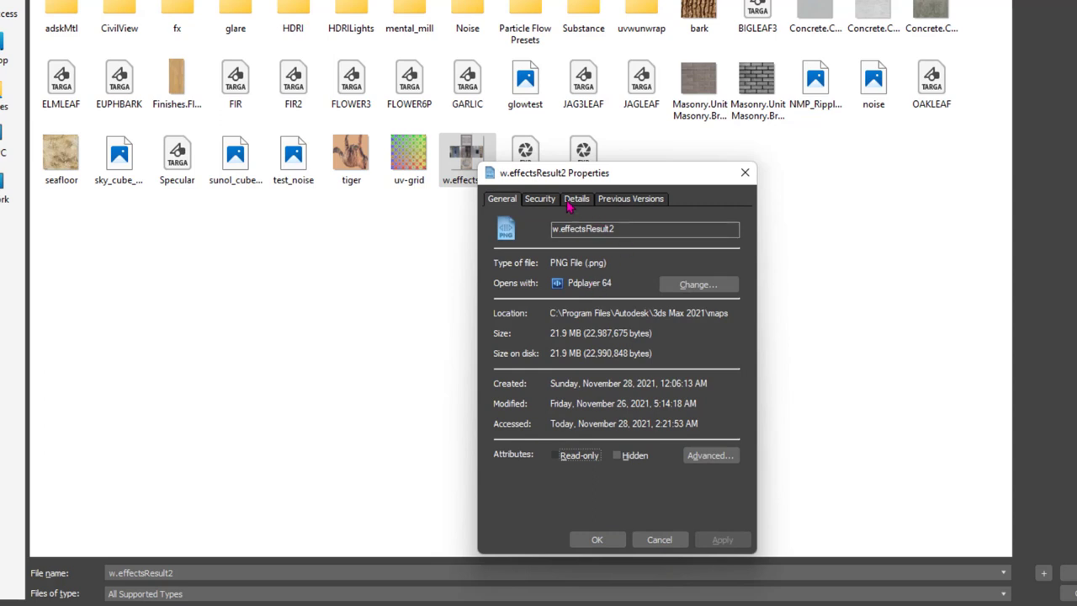
left_click(572, 199)
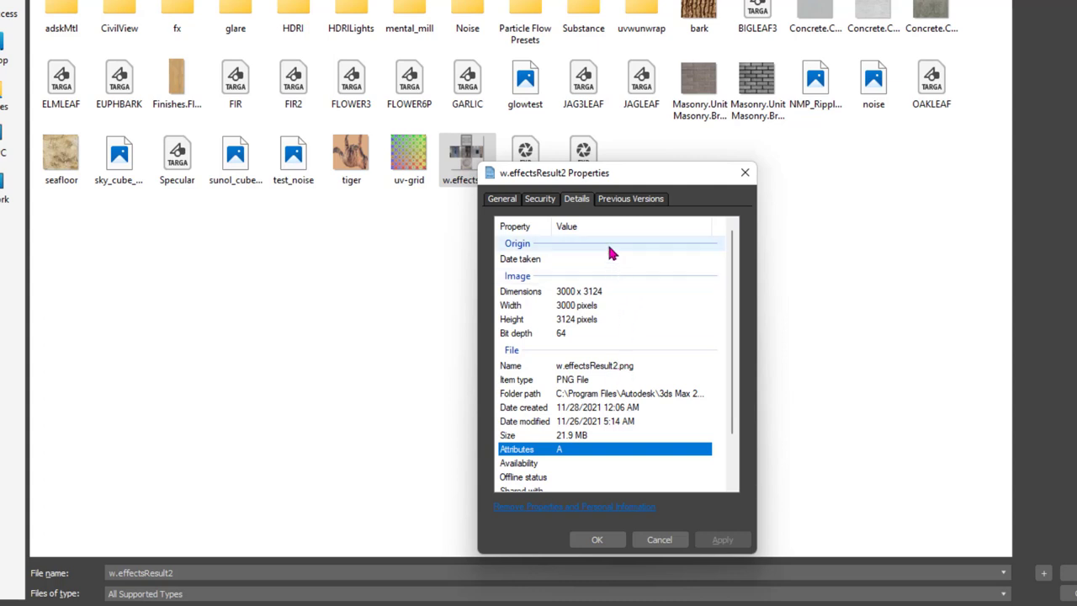
left_click_drag(605, 172, 349, 236)
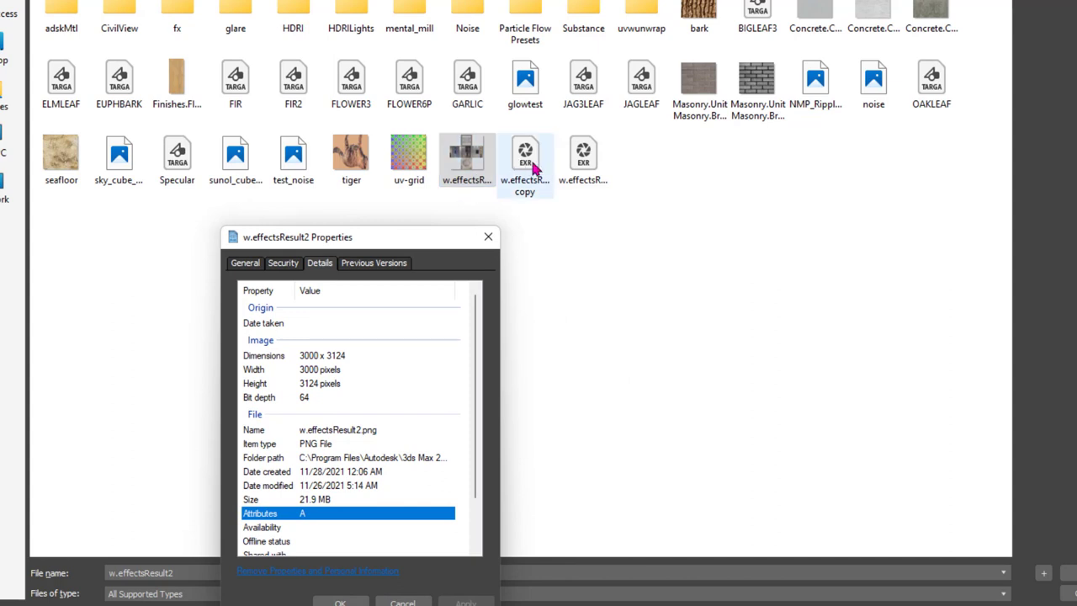
key("Escape")
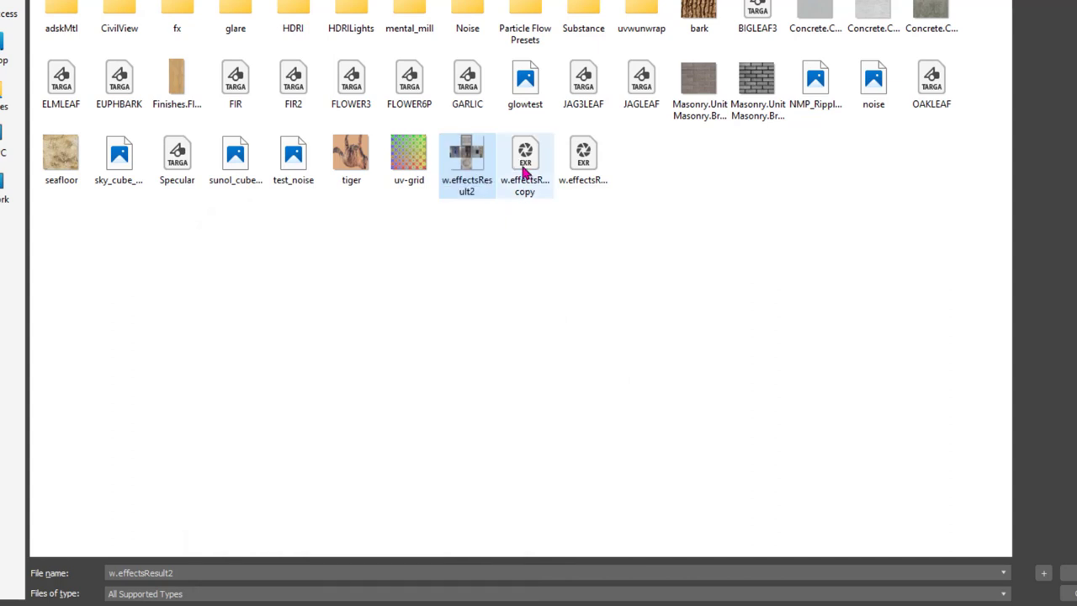
Step: Inspect the Details properties of the 15.1 MB w.effectsResult2 copy EXR, then close them
right_click(525, 172)
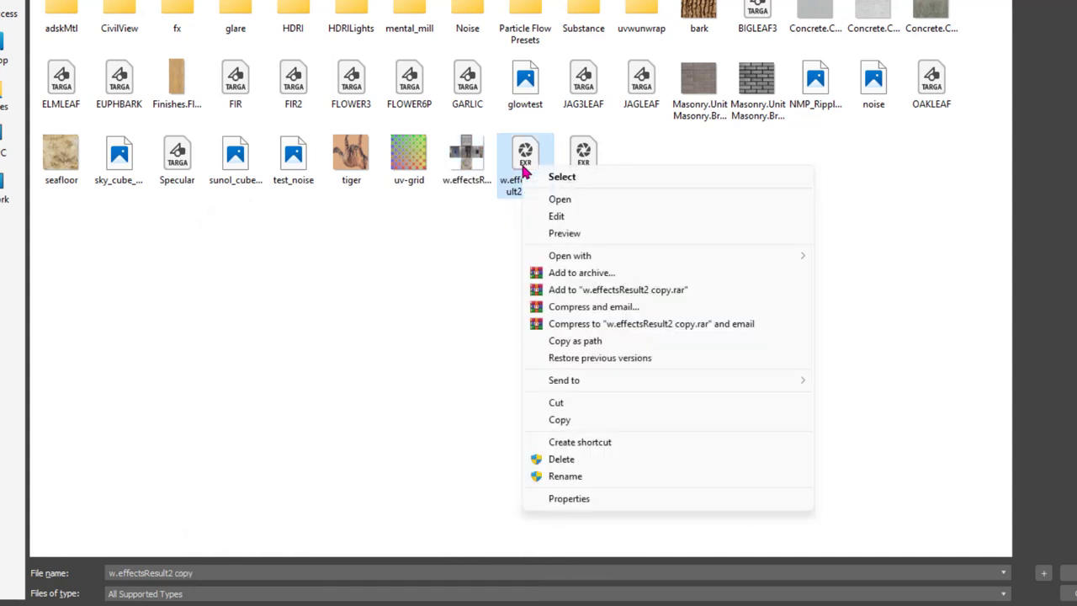
left_click(583, 500)
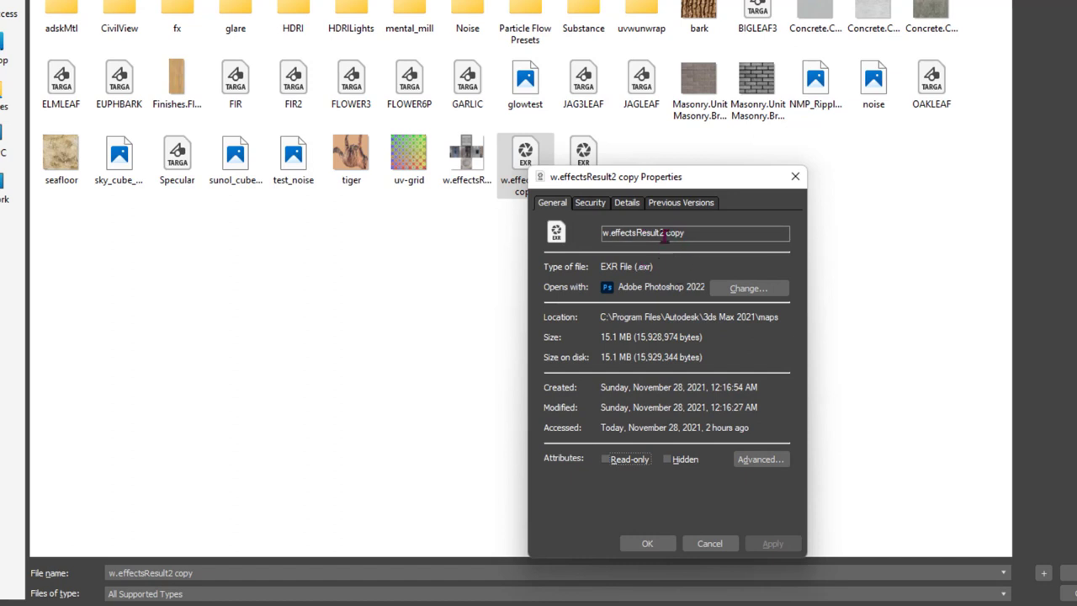
left_click(627, 205)
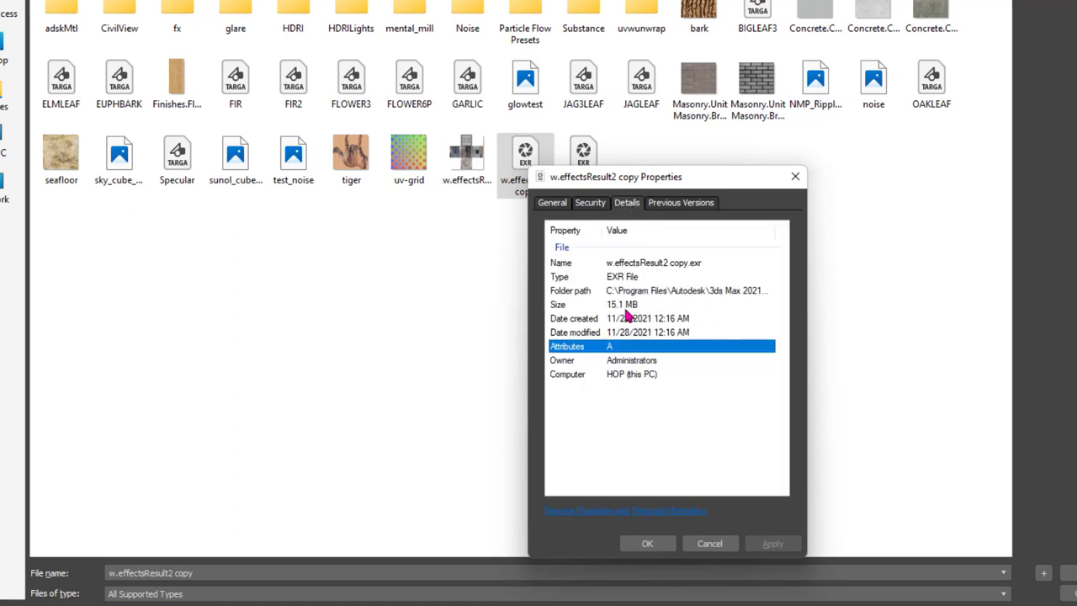
left_click(647, 543)
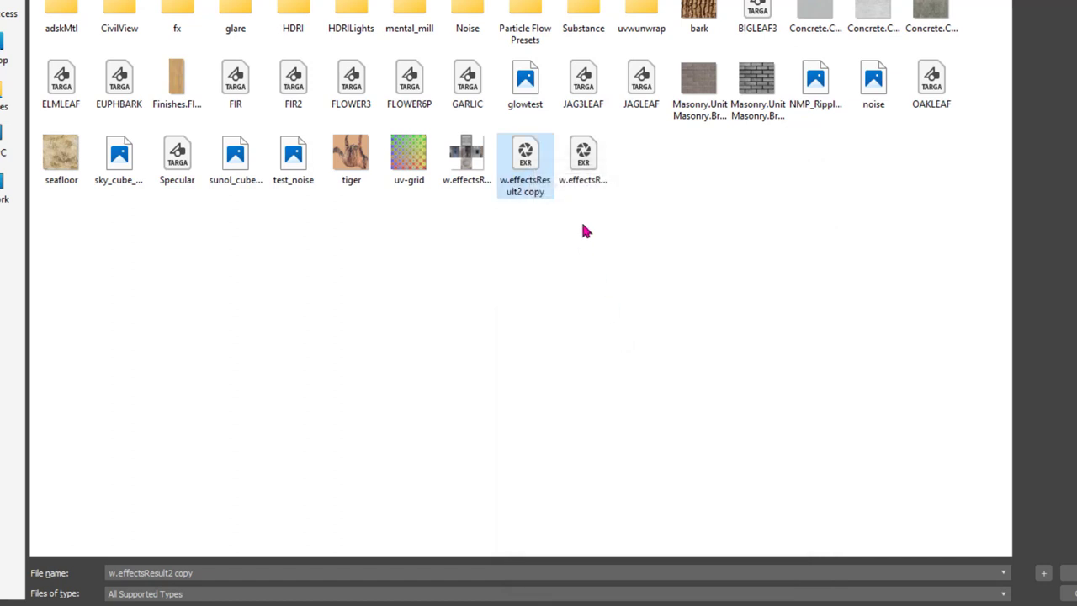
Step: Load w.effectsResult2 copy.exr into Map #1's File Name map and try its docked preview
double_click(521, 169)
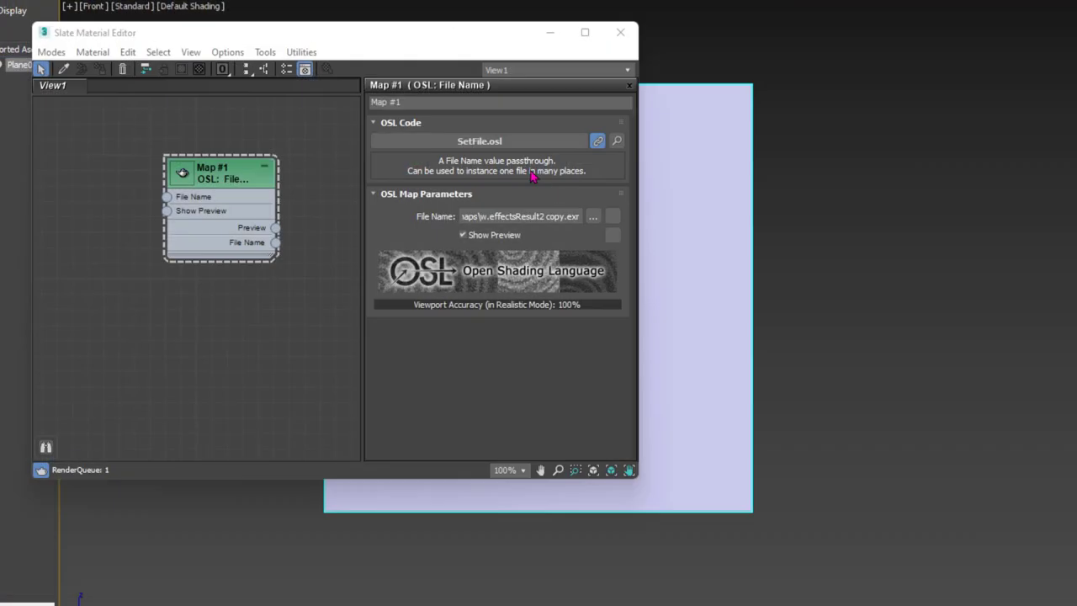
double_click(179, 175)
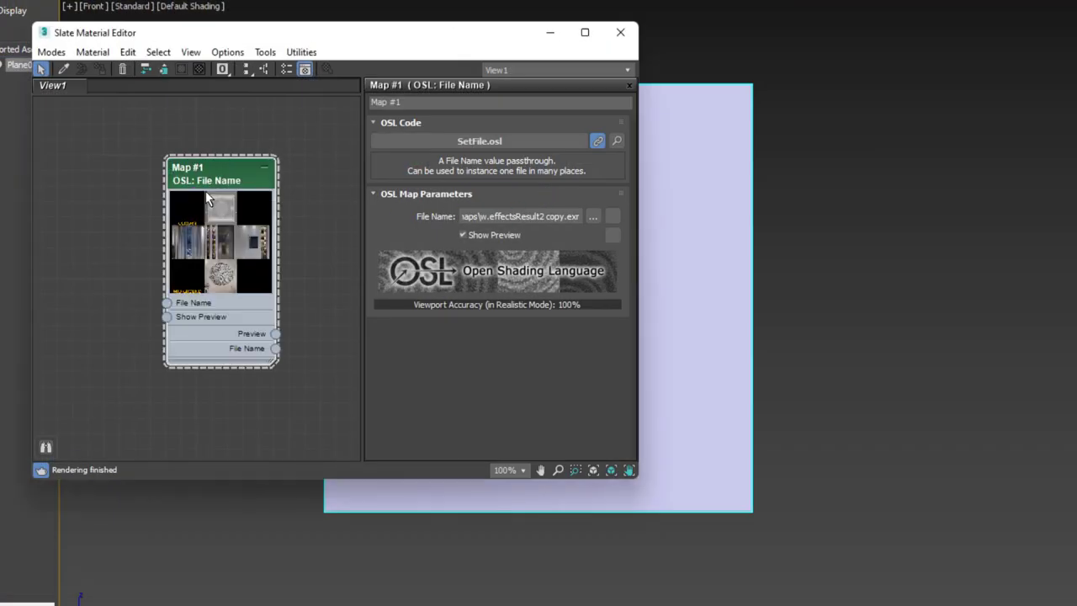
right_click(213, 234)
left_click(256, 292)
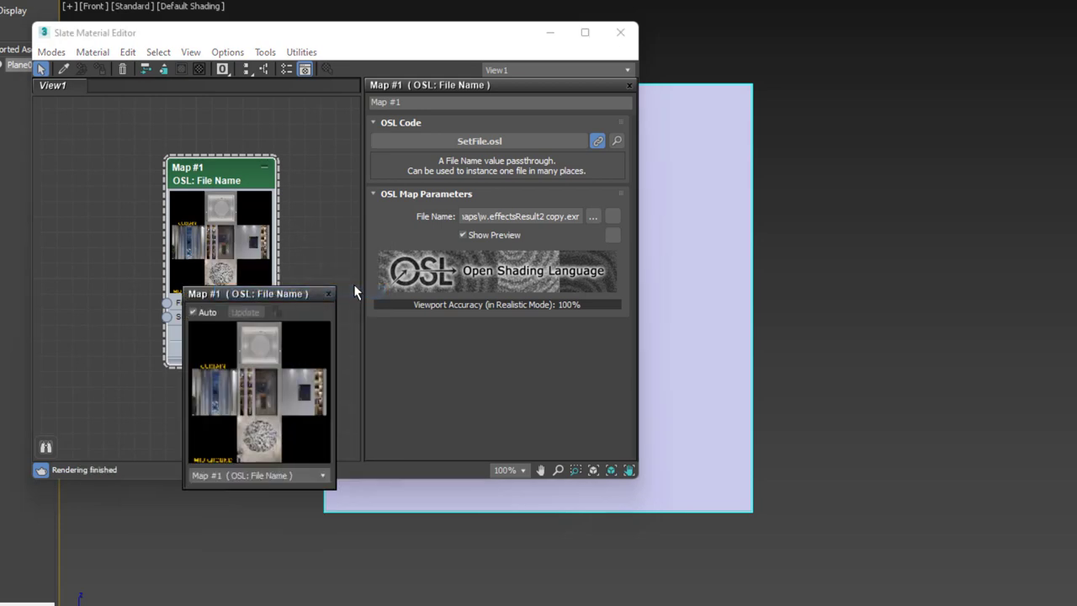
double_click(333, 288)
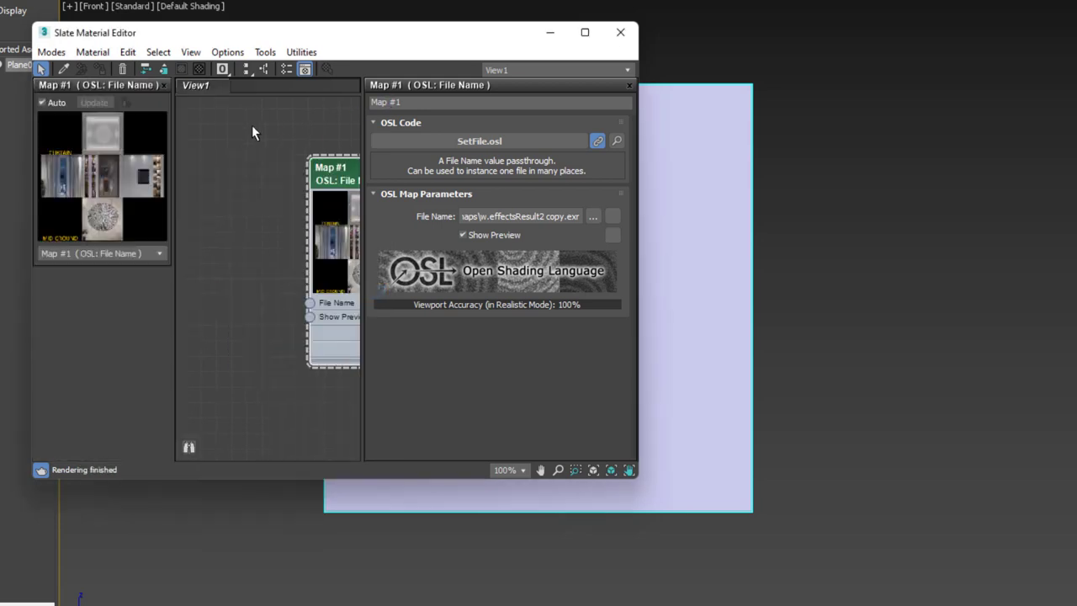
left_click(165, 86)
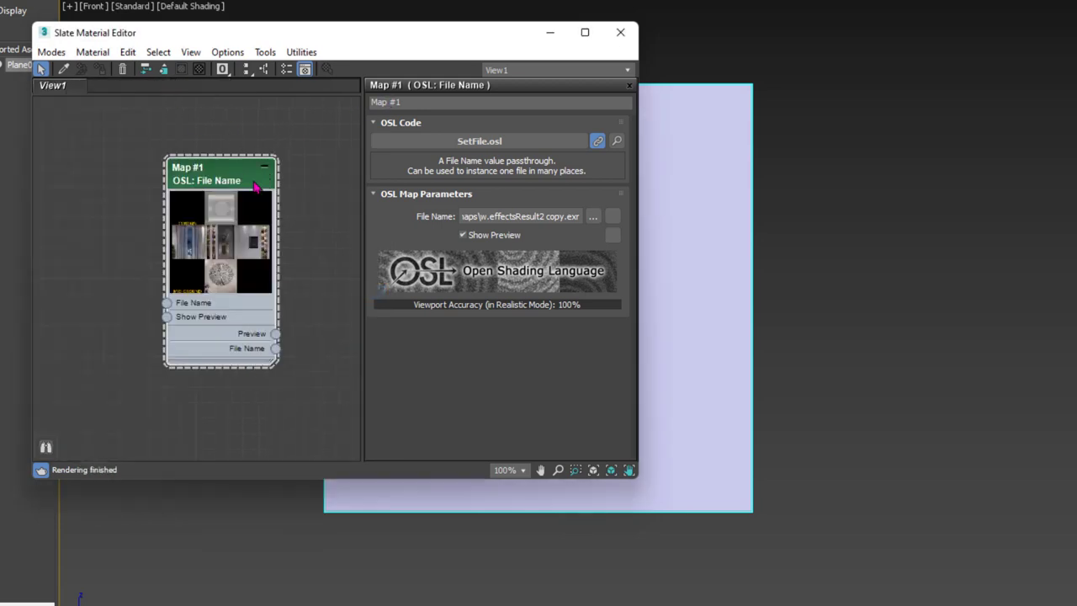
Step: Inspect the cross-shaped room texture in an enlarged floating preview, then bring up the add-map list
right_click(241, 213)
left_click(298, 273)
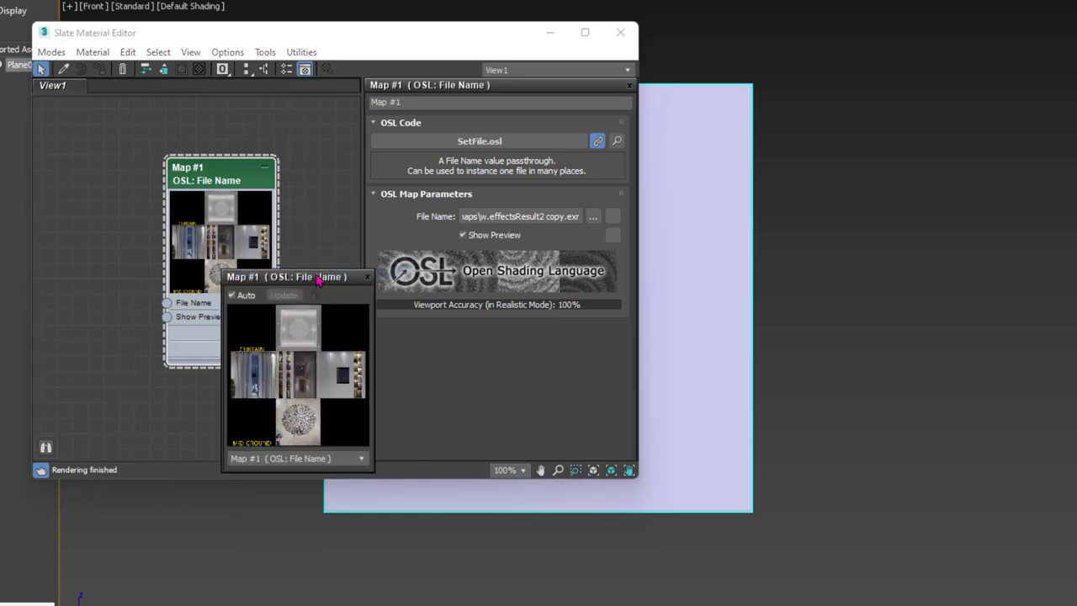
left_click_drag(373, 269, 665, 2)
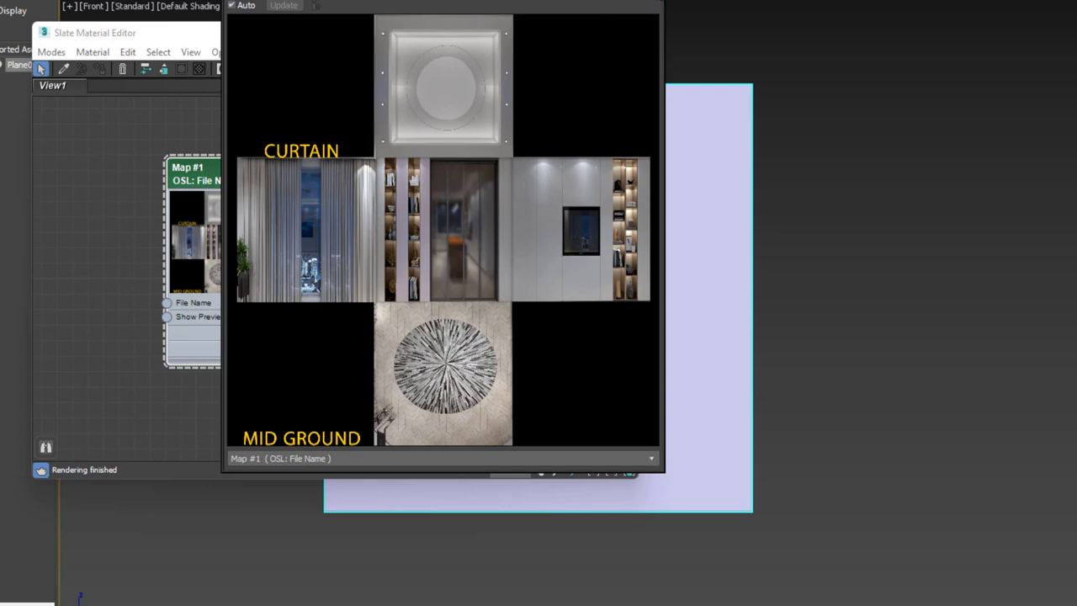
left_click(646, 6)
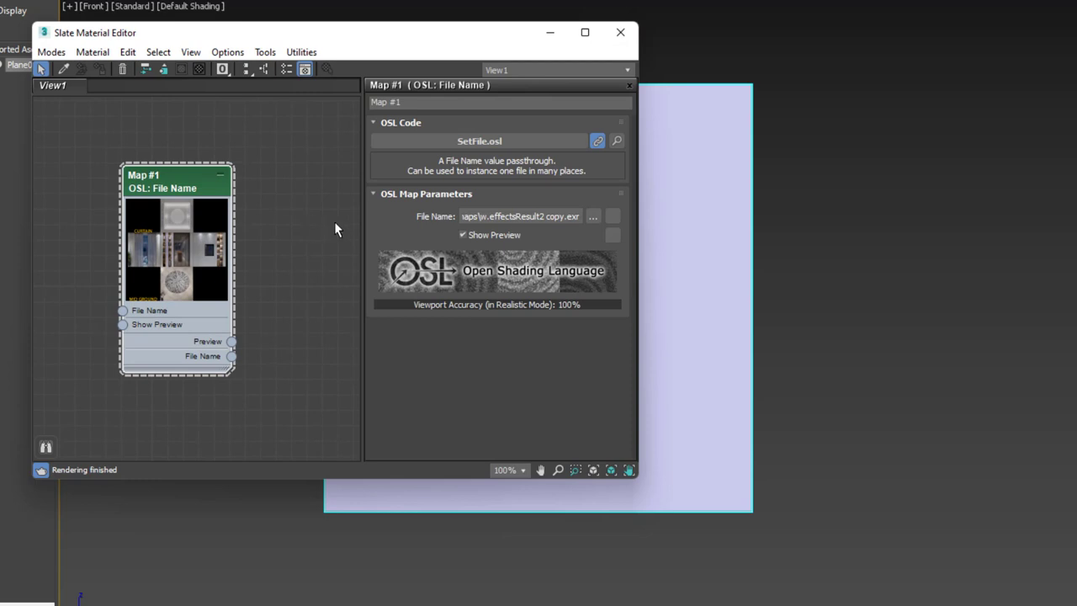
middle_click_drag(271, 195, 199, 260)
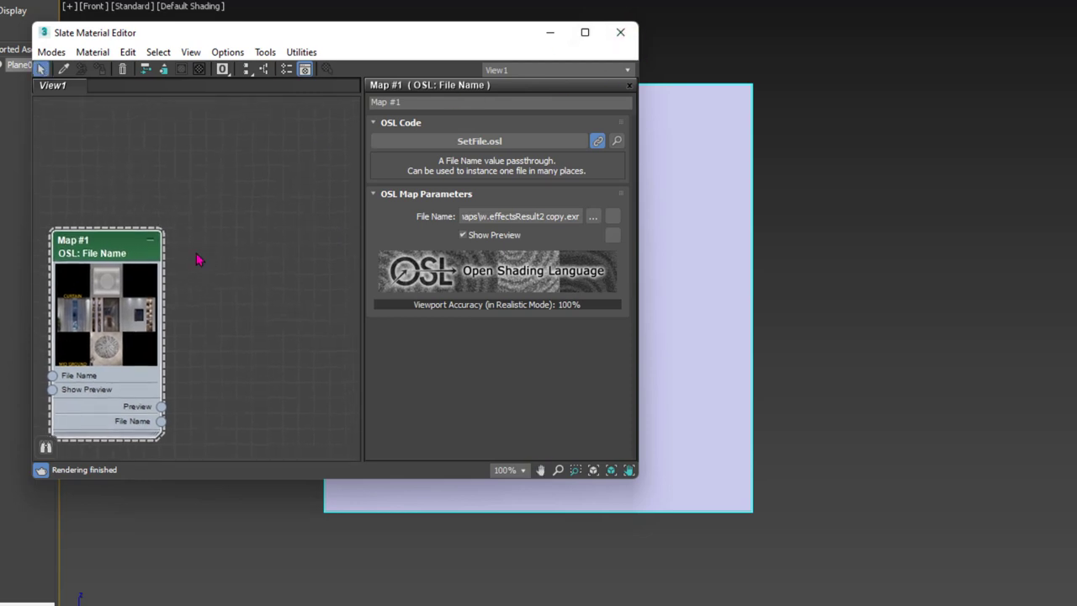
right_click(178, 154)
mouse_move(218, 180)
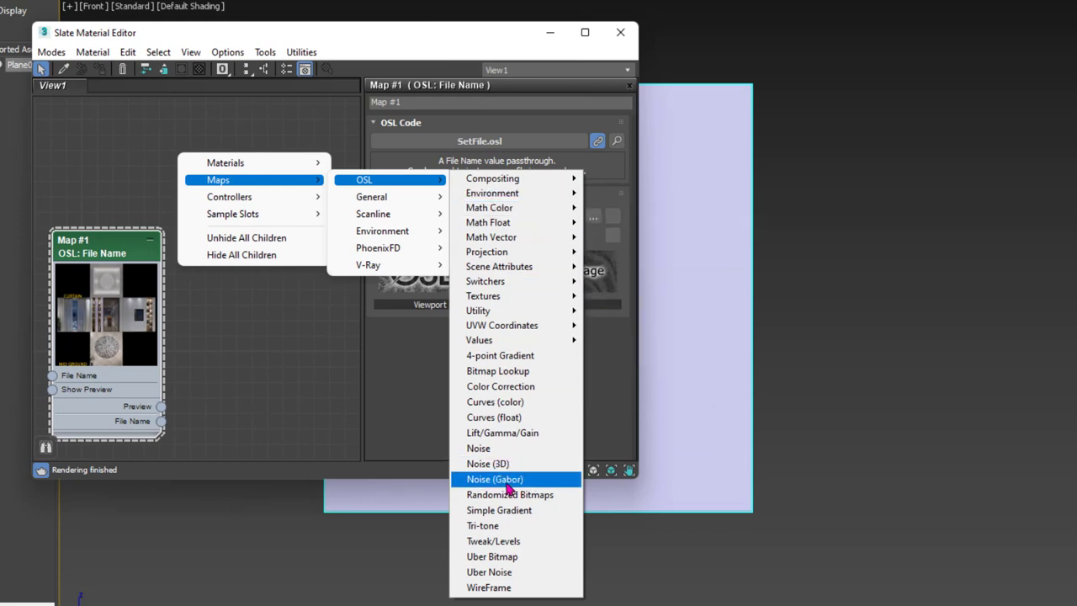
mouse_move(479, 340)
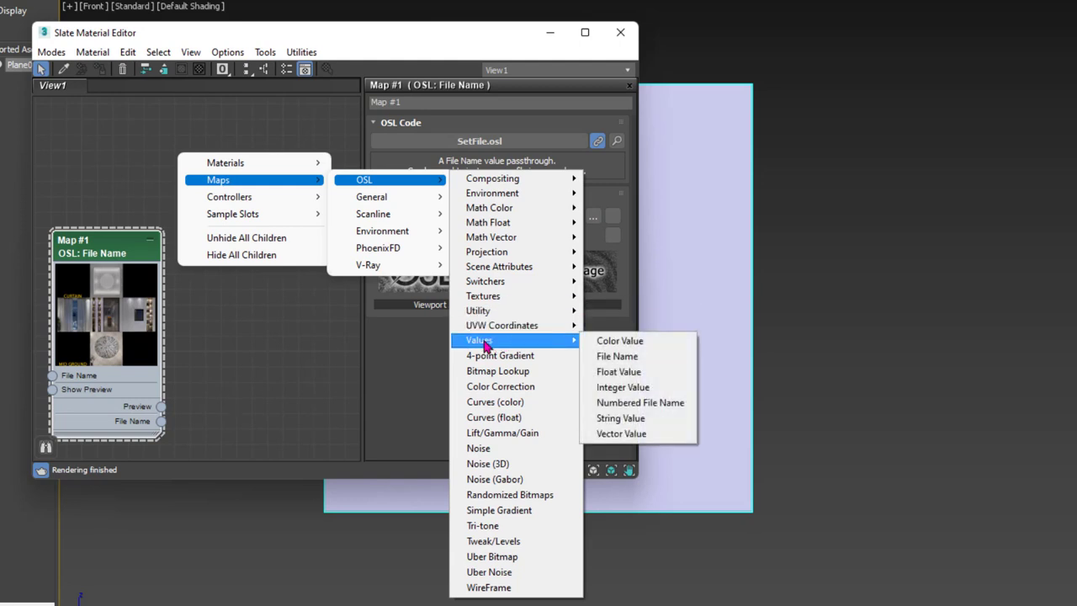
Step: Add an OSL Bitmap Lookup map as Map #2 without choosing a bitmap
left_click(496, 371)
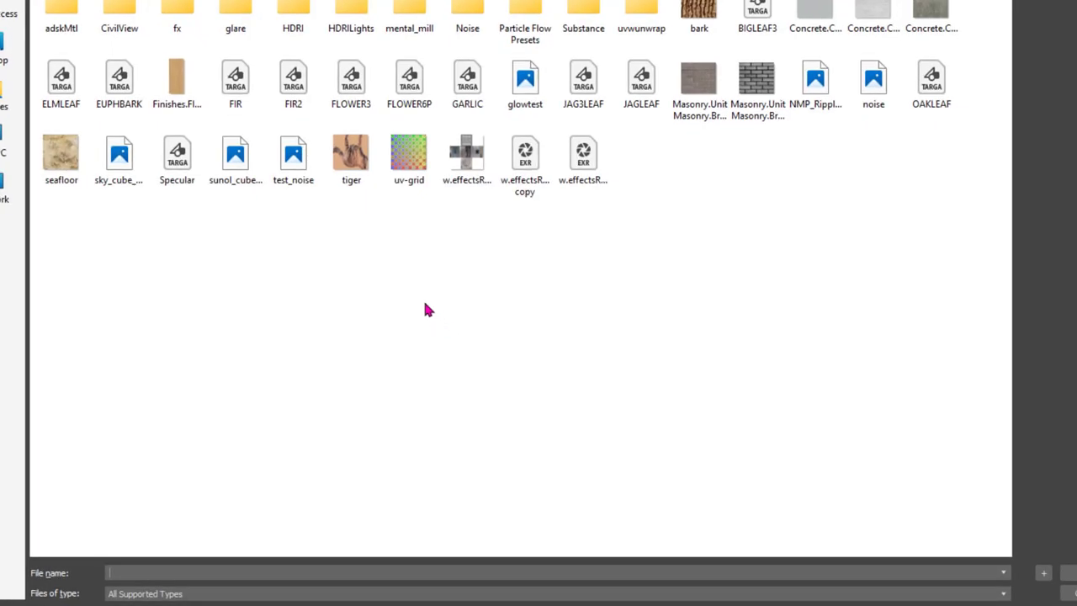
key("Escape")
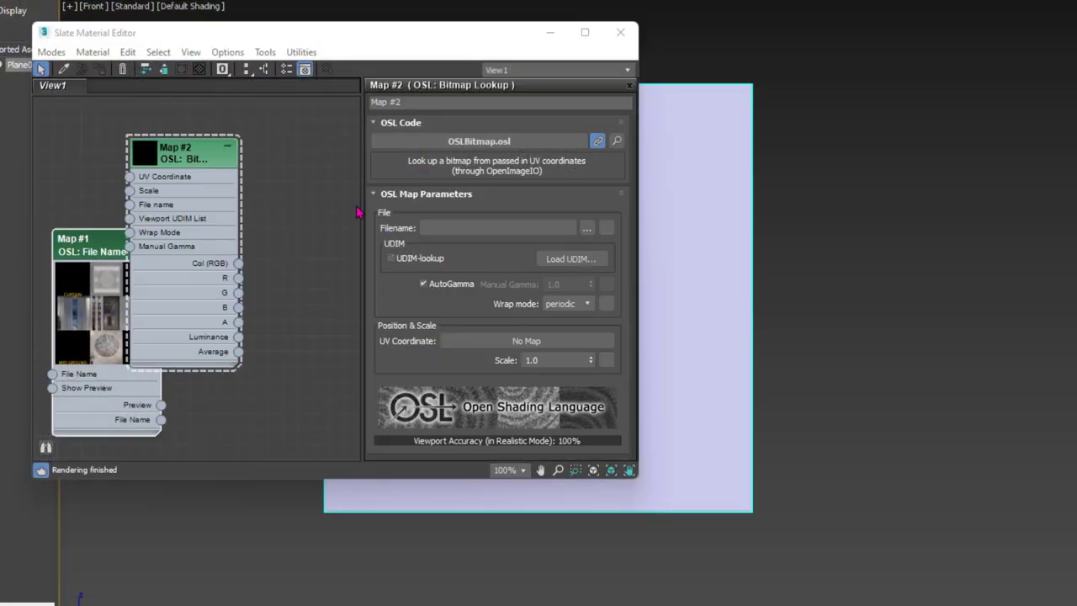
mouse_move(192, 154)
left_mouse_down()
mouse_move(269, 200)
mouse_move(267, 189)
left_mouse_up()
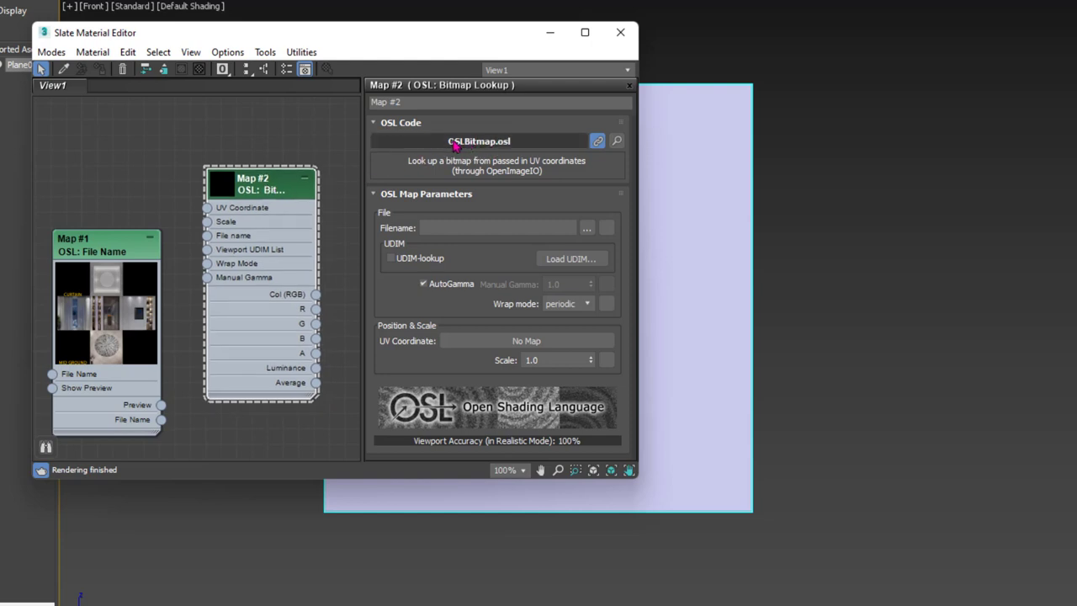
Step: Pick the jiWindowBox_Vray_v1_wP.osl shader file to replace Map #2's OSL code
left_click(454, 142)
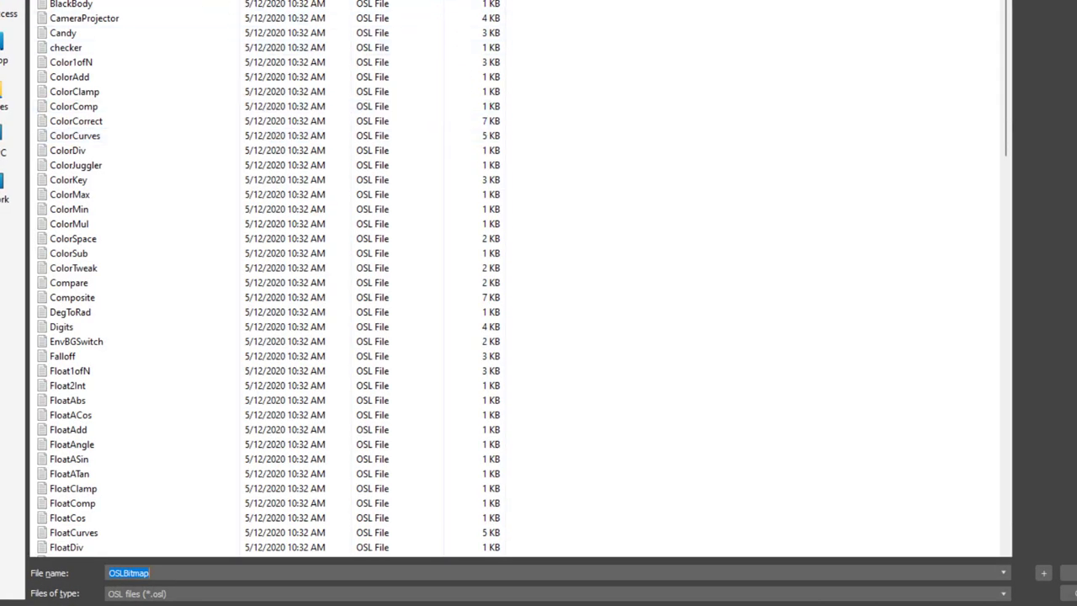
scroll(106, 266, "down", 2)
scroll(107, 355, "down", 6)
scroll(112, 381, "down", 4)
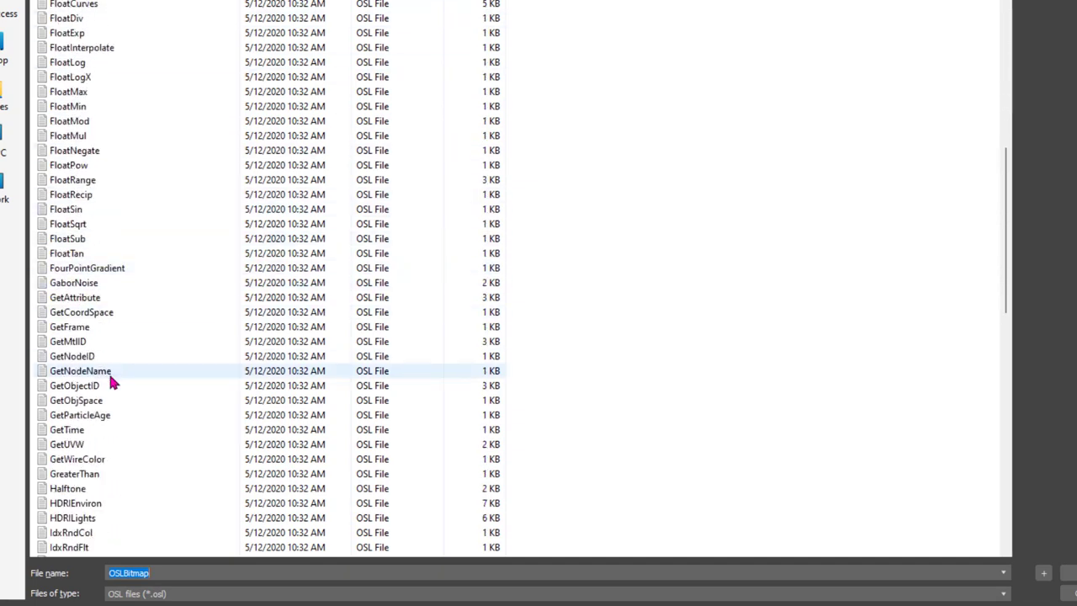
scroll(127, 438, "up", 5)
scroll(133, 408, "up", 5)
scroll(139, 402, "up", 2)
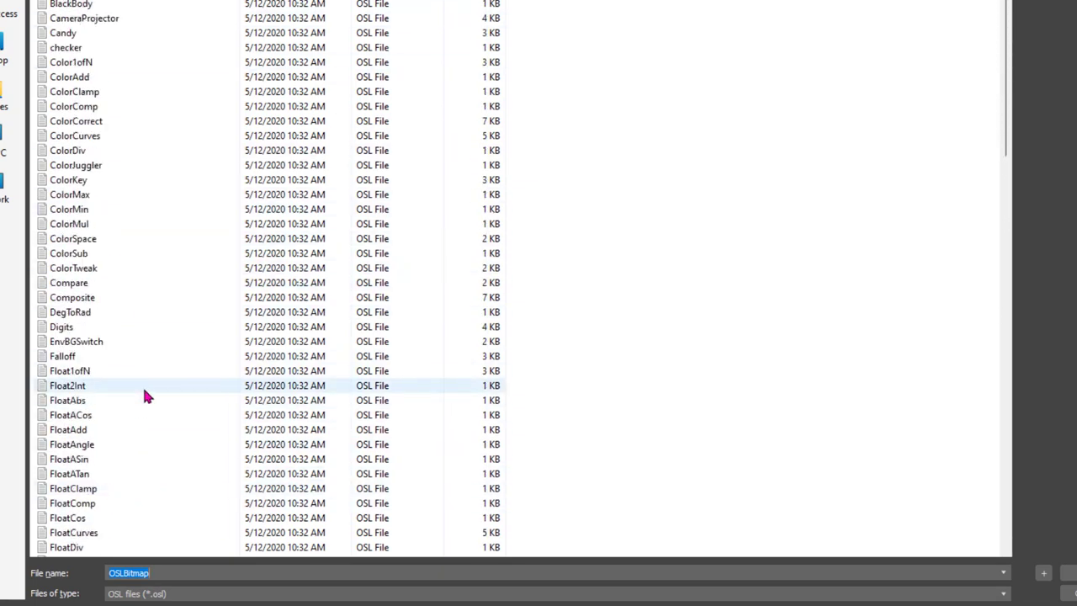
scroll(142, 385, "down", 9)
scroll(142, 387, "down", 5)
scroll(142, 387, "down", 4)
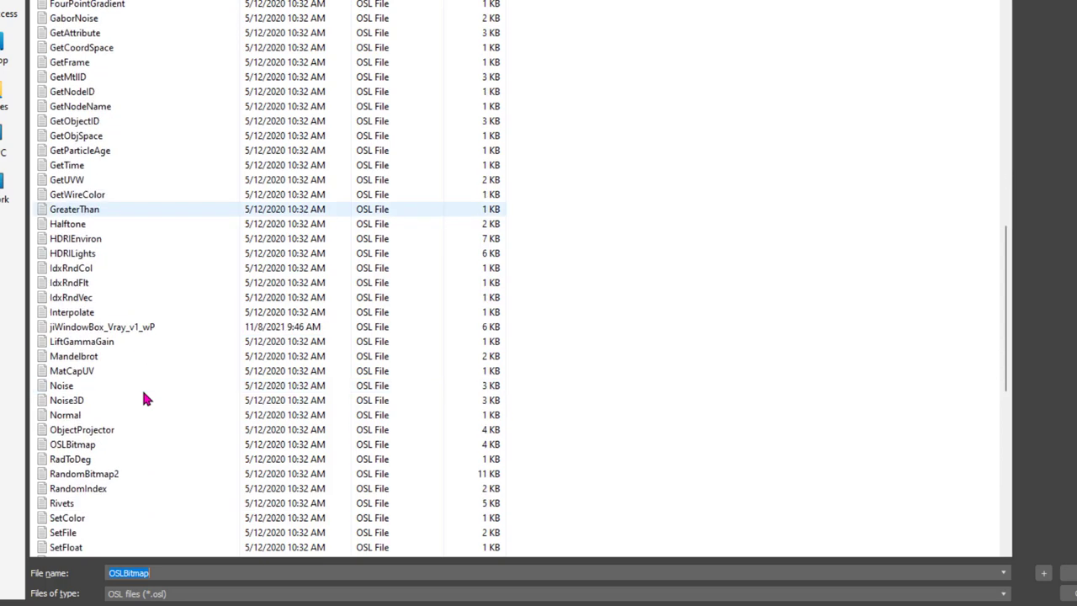
left_click(90, 329)
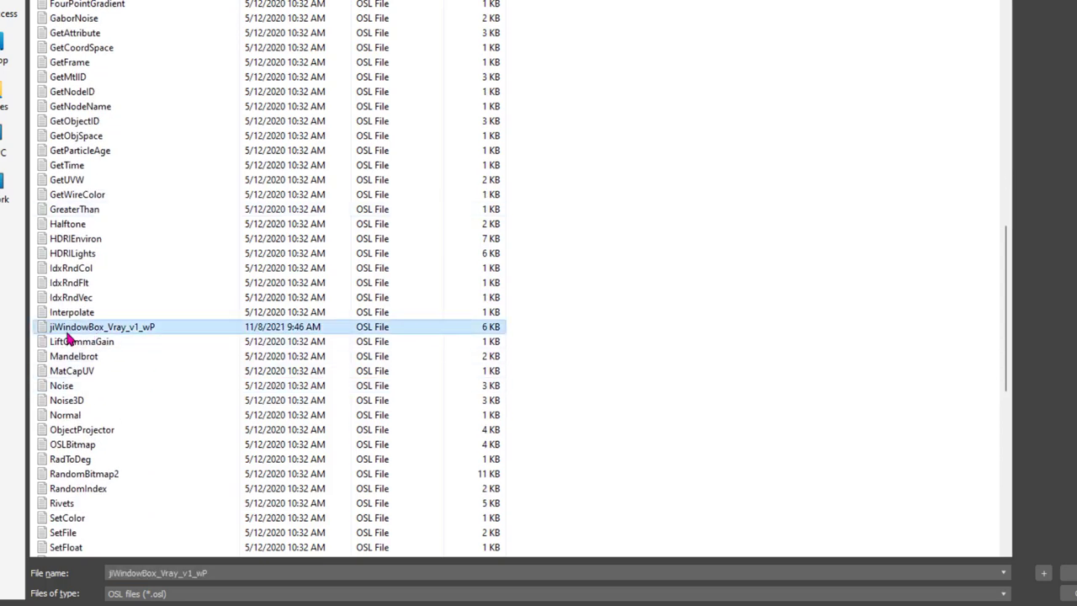
mouse_move(436, 152)
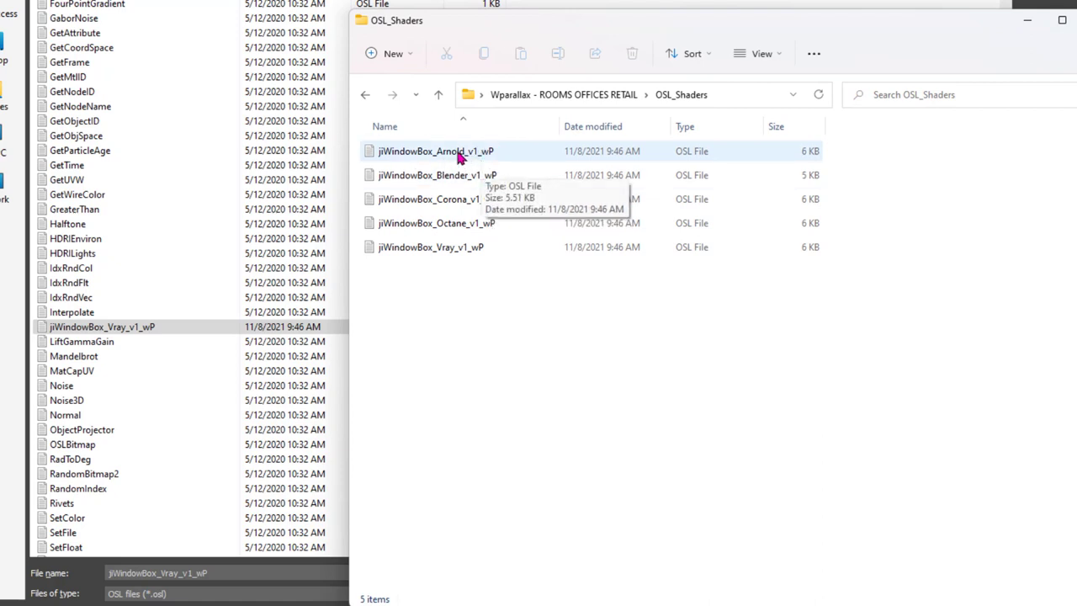
Step: Look through the Arnold, Blender, Corona, Octane and Vray jiWindowBox shaders, then close the OSL_Shaders window
left_click(460, 156)
left_click(437, 182)
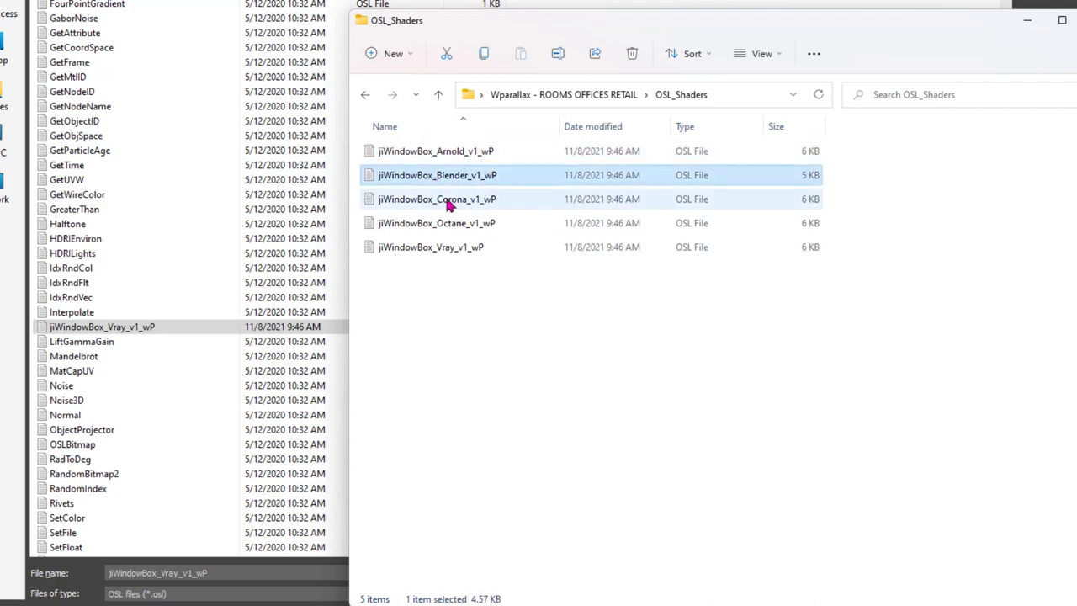
left_click(436, 206)
left_click(483, 227)
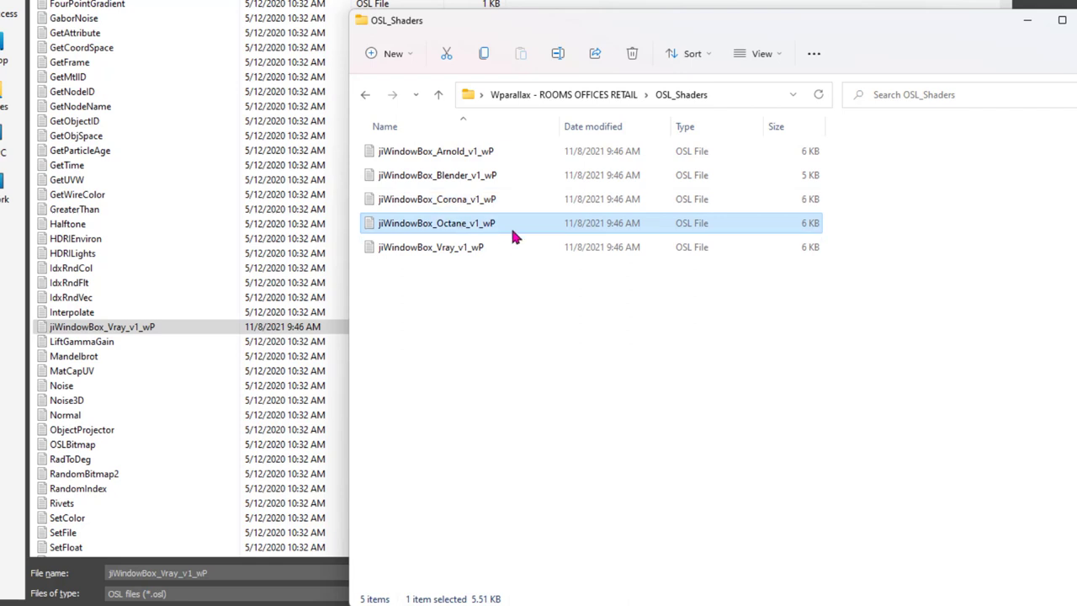
left_click(446, 250)
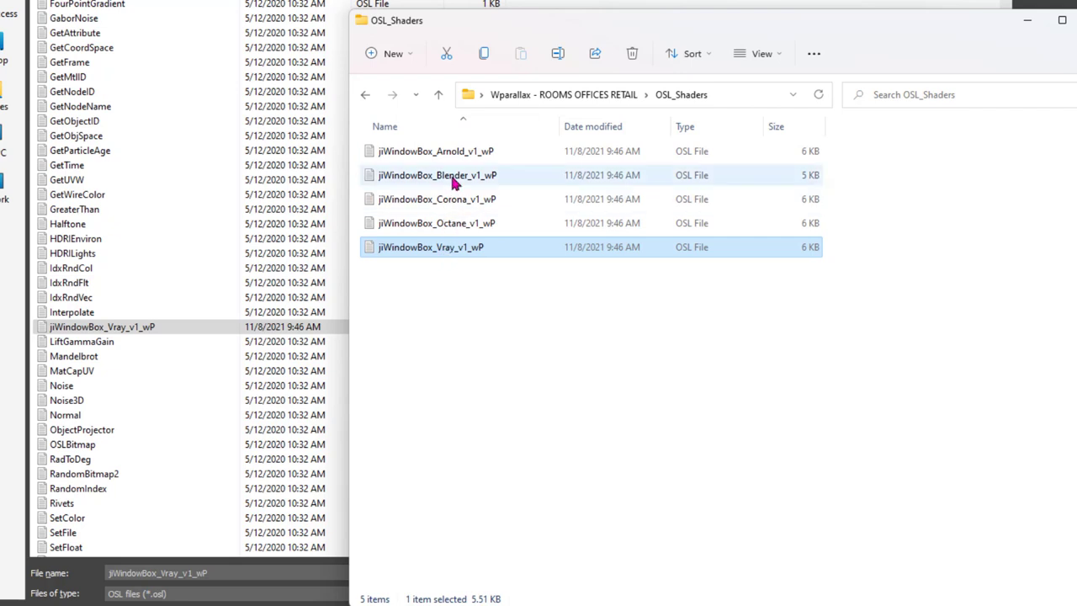
key("alt+F4")
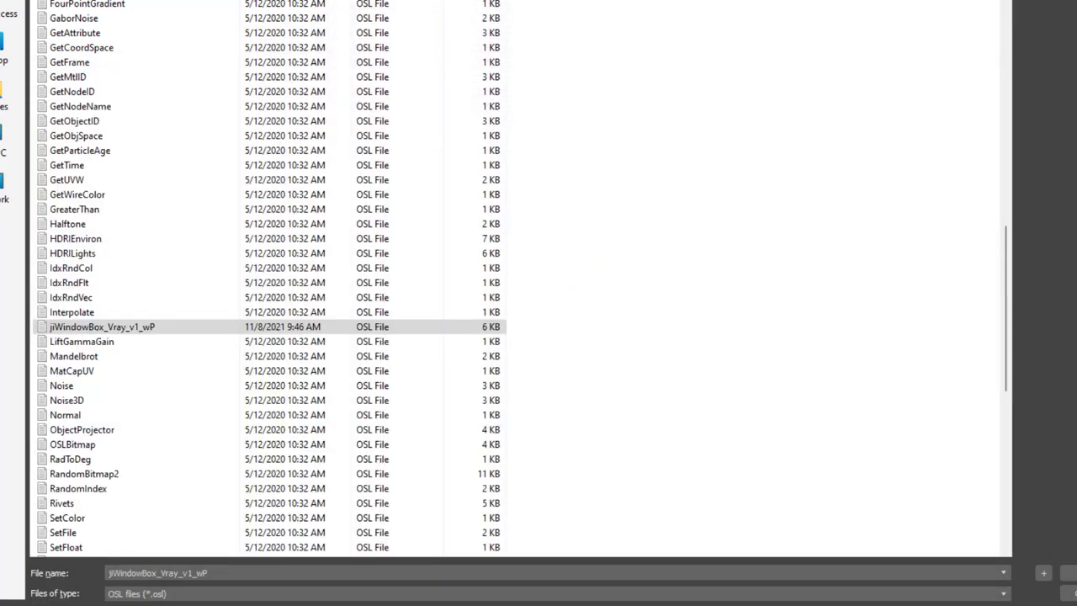
Step: Load jiWindowBox_Vray_v1_wP.osl into Map #2 and connect Map #1's File Name output to input_tex
double_click(103, 332)
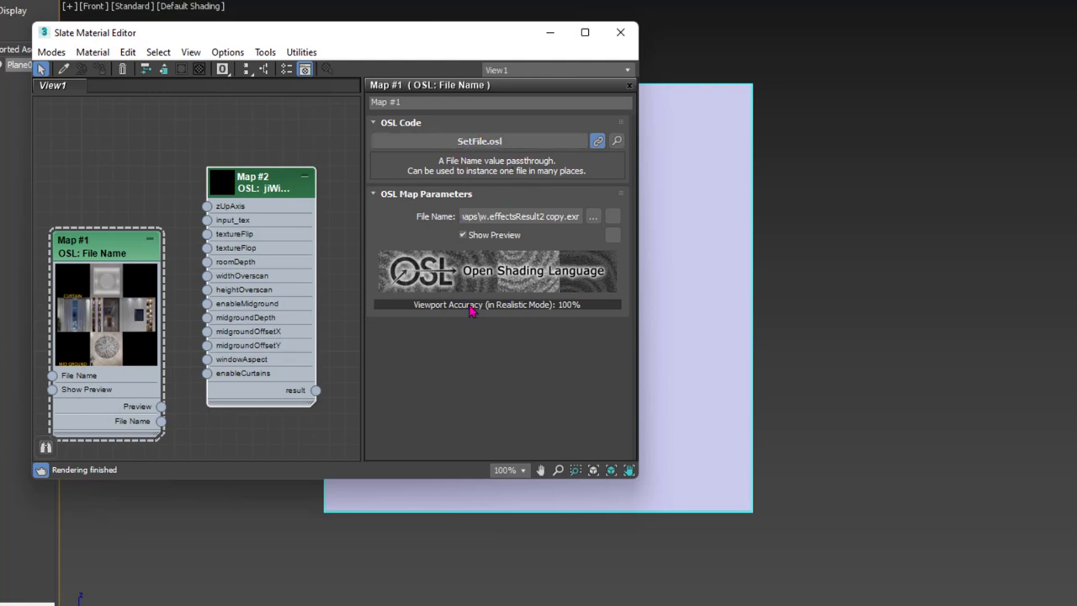
double_click(249, 186)
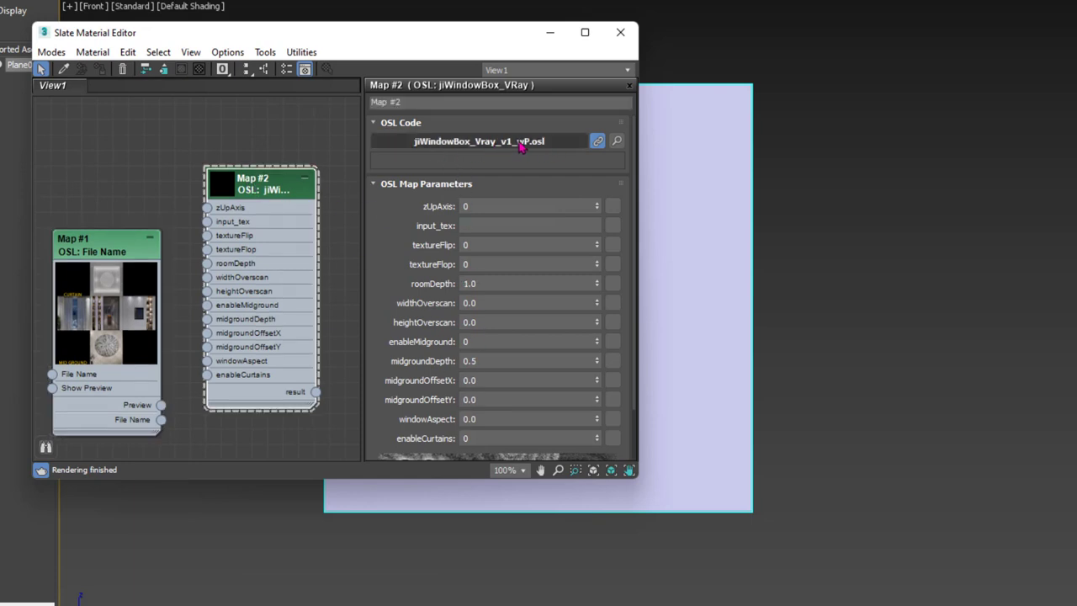
left_click_drag(249, 188, 264, 190)
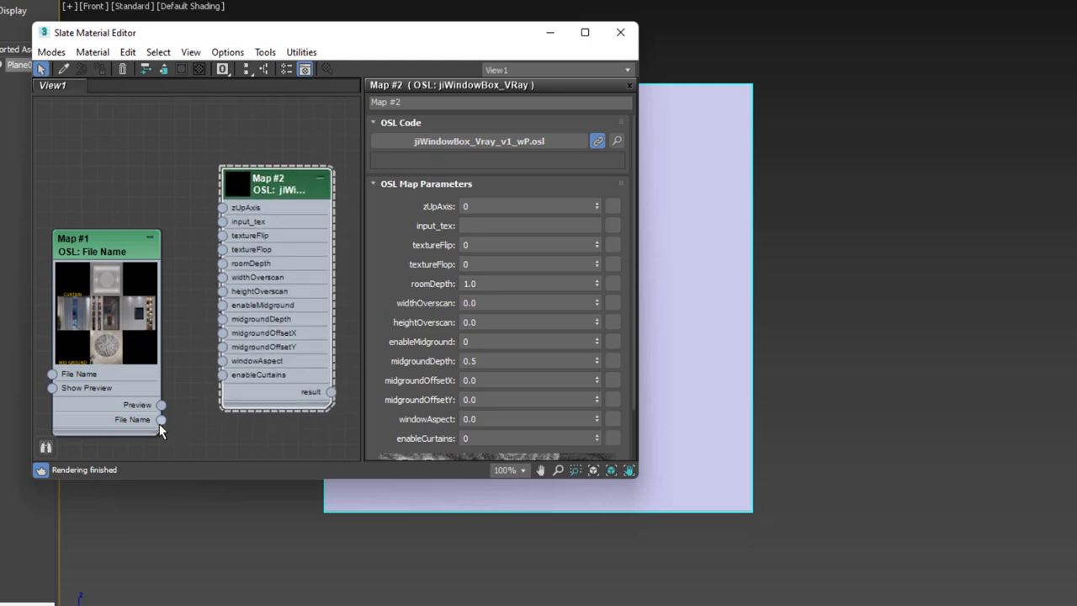
left_click_drag(160, 419, 223, 223)
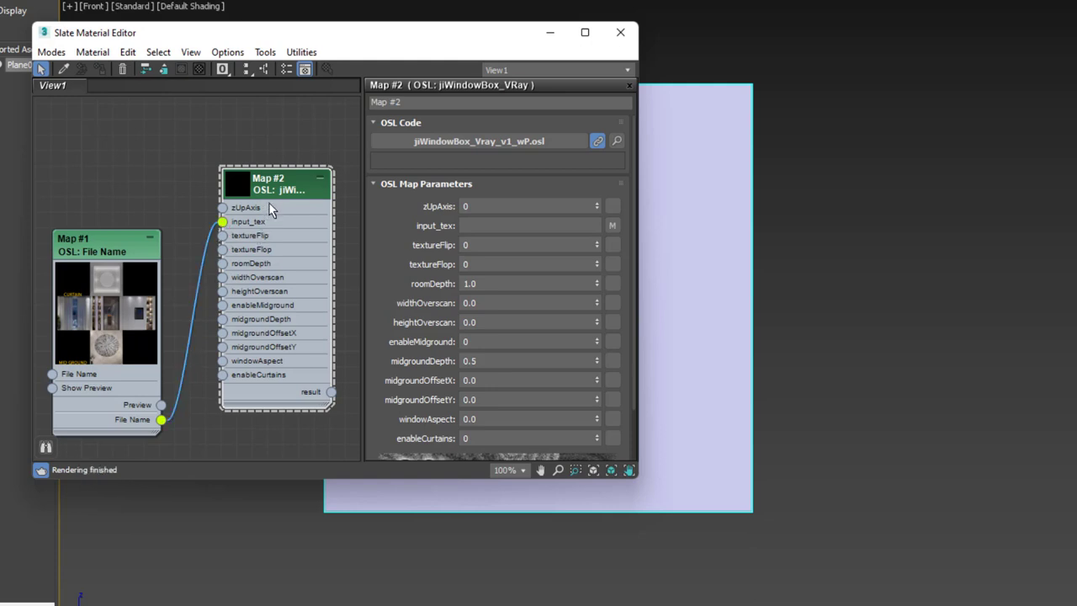
Step: Set Map #2's windowAspect to 1.0
middle_click_drag(268, 203, 200, 200)
scroll(174, 208, "up", 1)
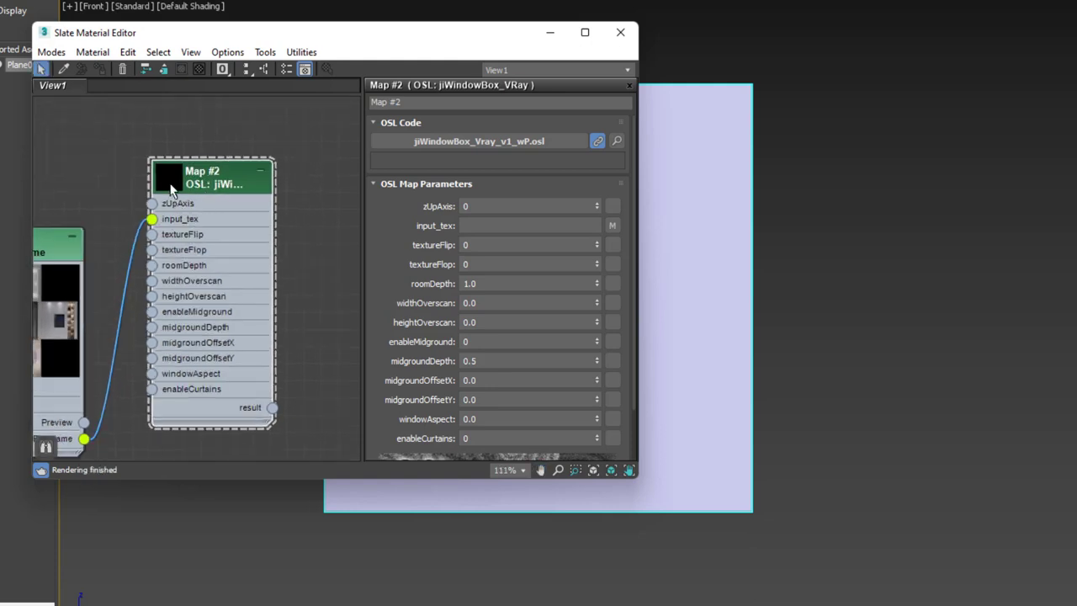
double_click(171, 183)
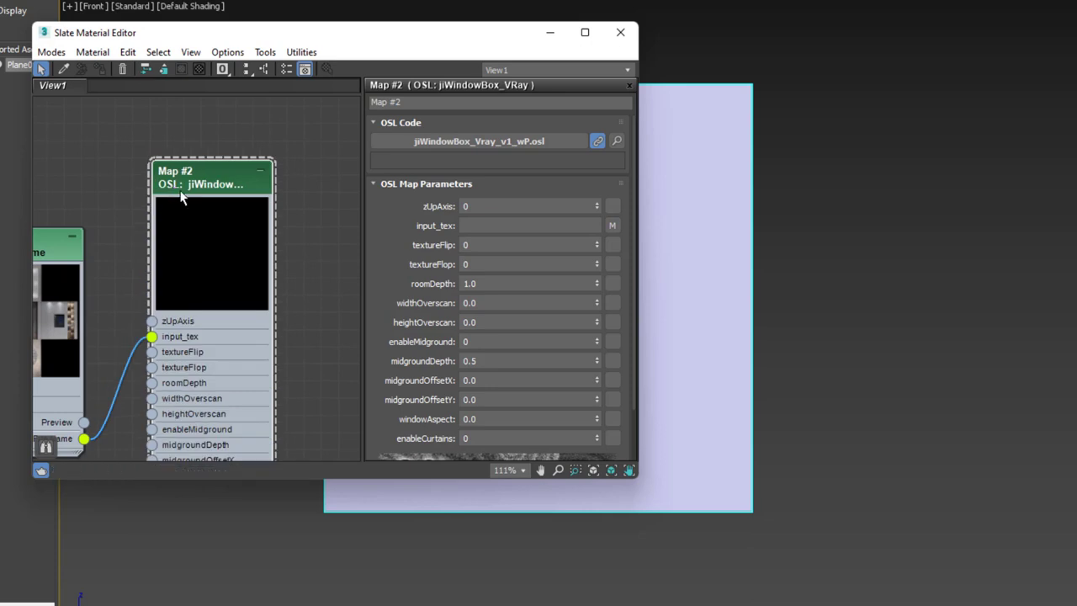
scroll(421, 420, "down", 1)
left_click(468, 404)
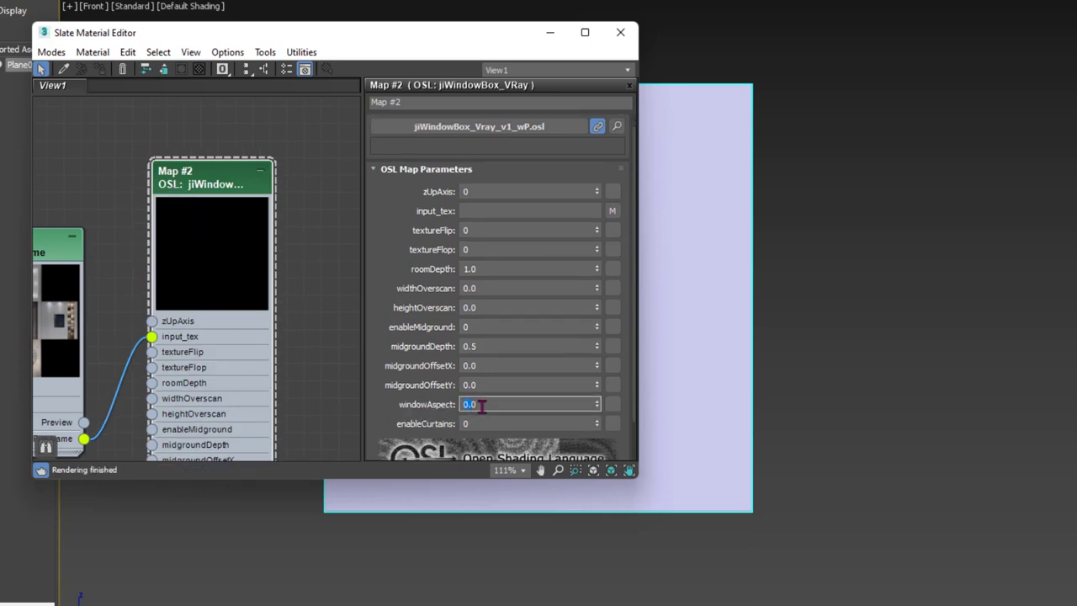
type("1")
key("Return")
Step: Add a new VRayMtl, Material #42, and make its diffuse colour black
middle_click_drag(264, 224, 178, 217)
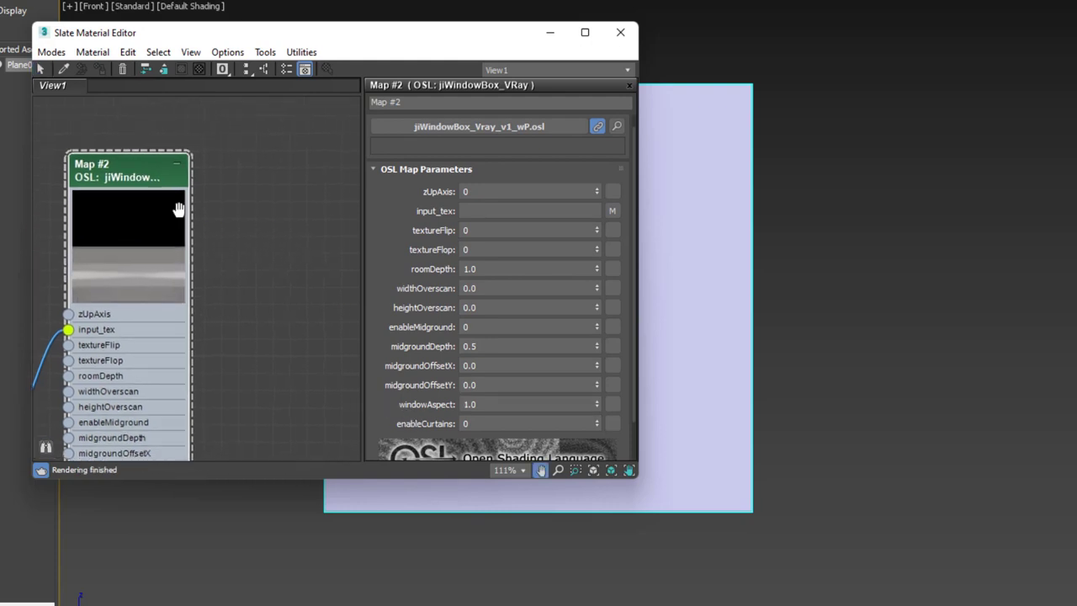
right_click(220, 195)
mouse_move(267, 202)
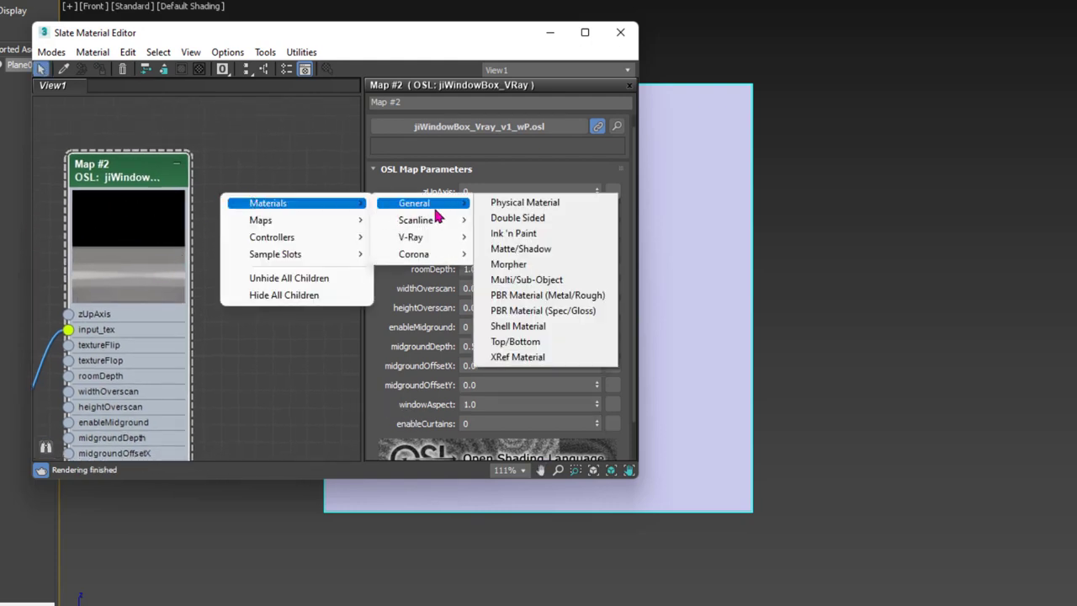
mouse_move(418, 236)
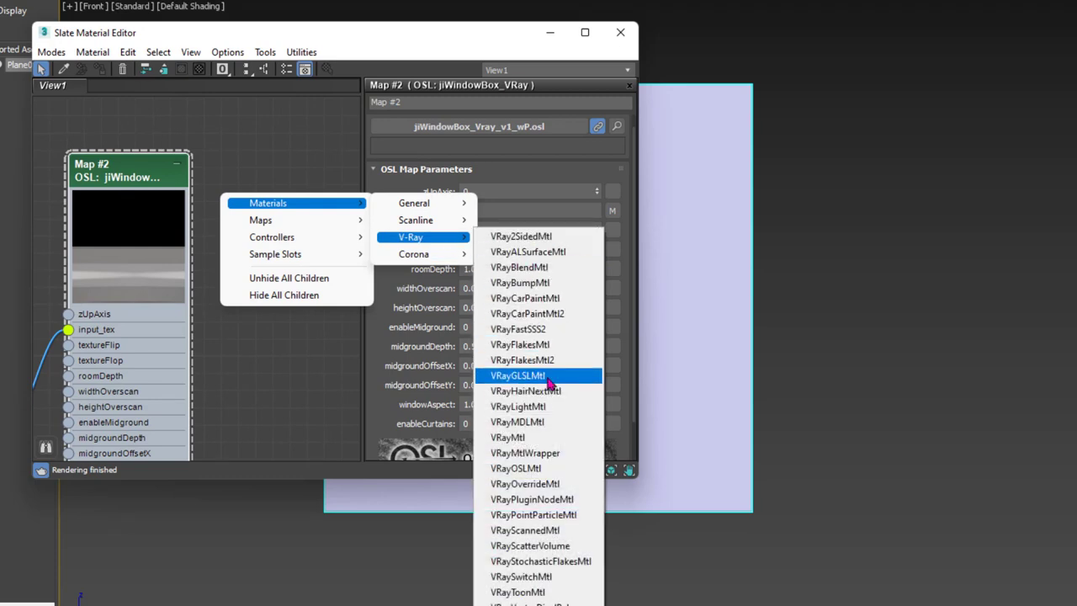
left_click(536, 439)
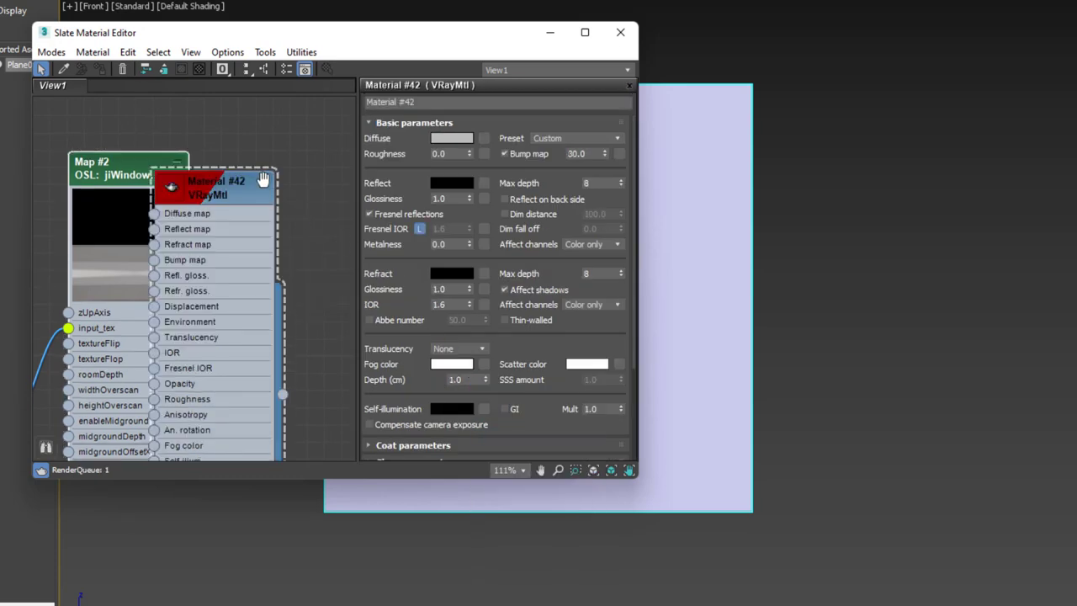
key("h")
left_click_drag(254, 191, 318, 192)
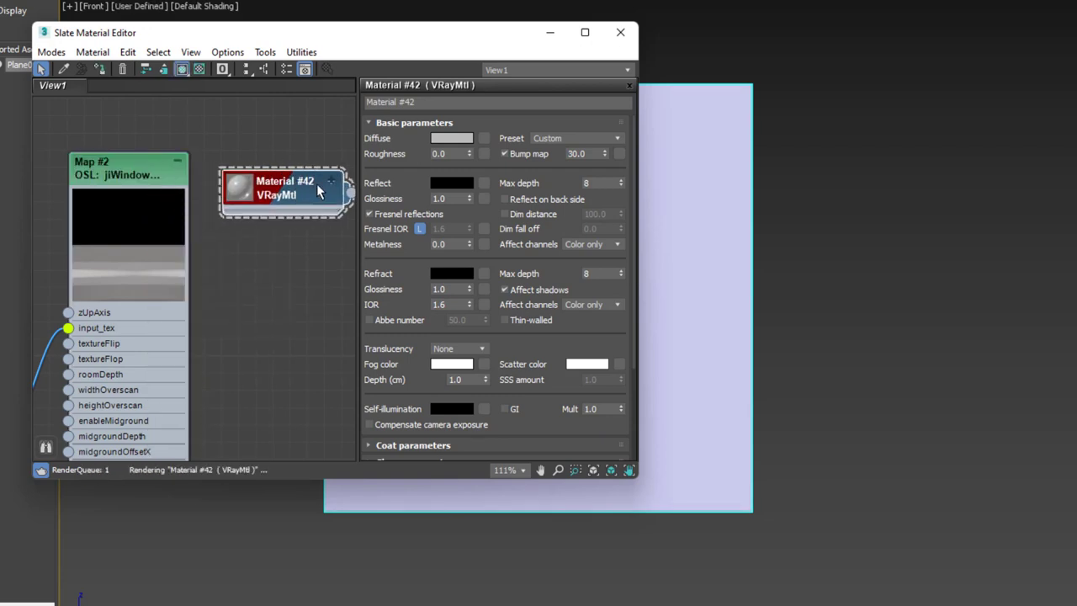
left_click(453, 140)
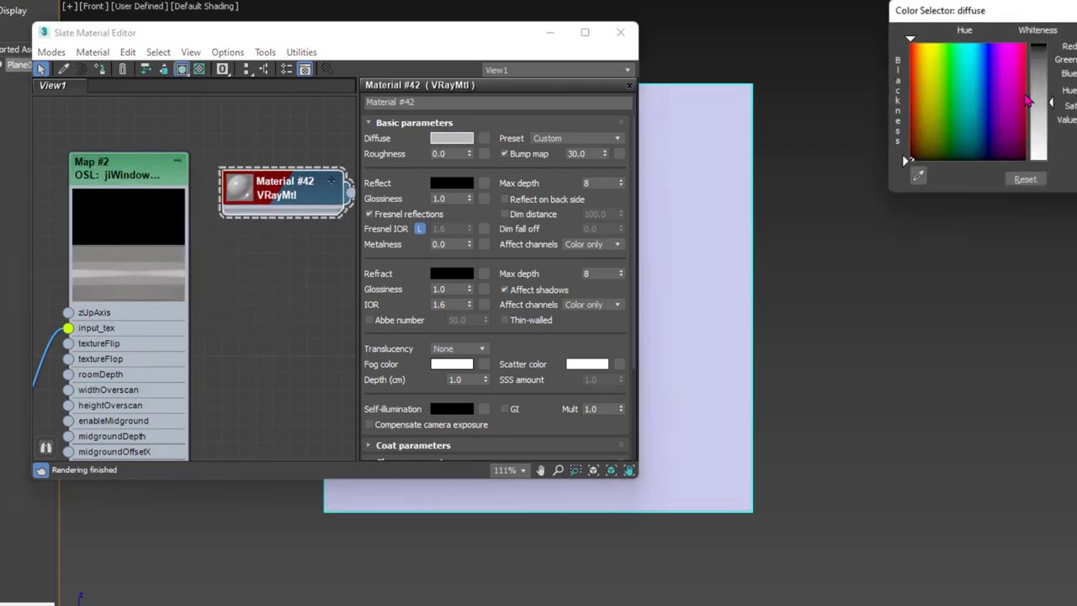
key("Return")
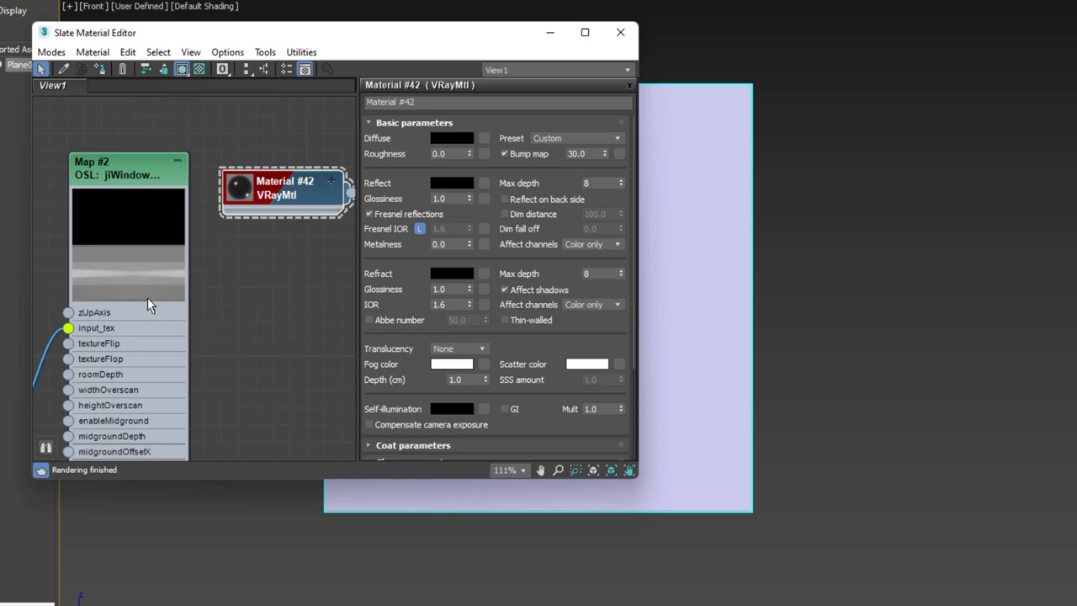
Step: Feed Map #2's result into Material #42's Self-illumination and apply the material to the plane
middle_click_drag(147, 304, 119, 234)
scroll(138, 290, "down", 2)
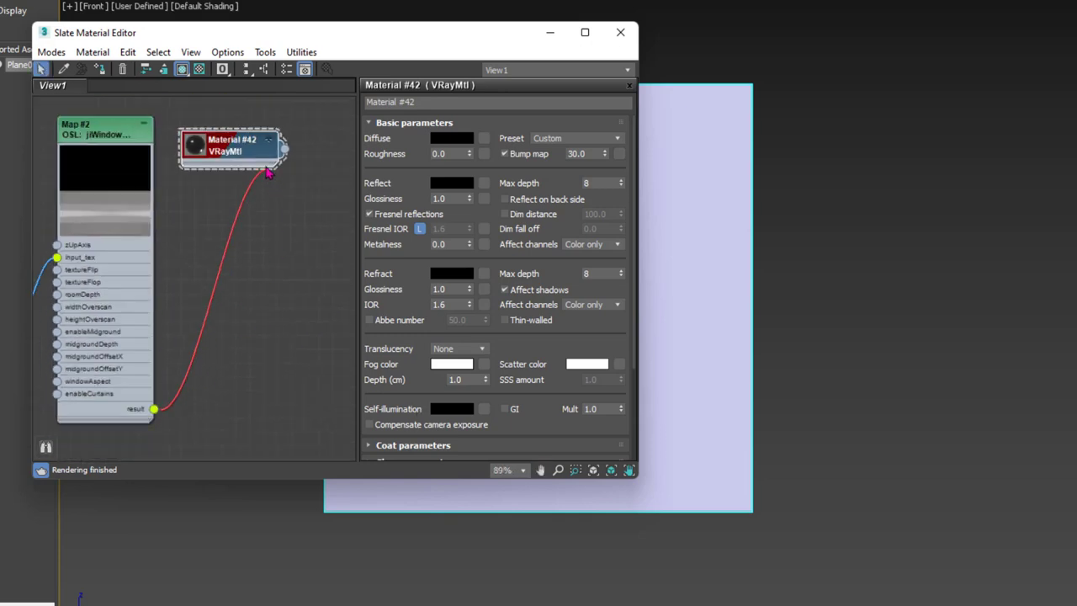
left_click_drag(155, 410, 236, 152)
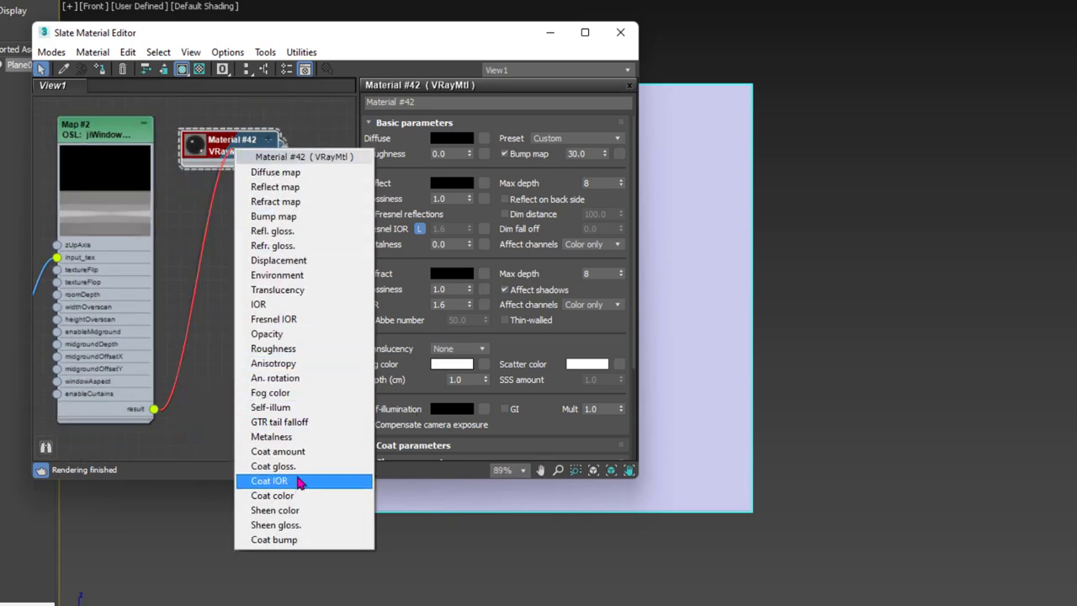
left_click(305, 410)
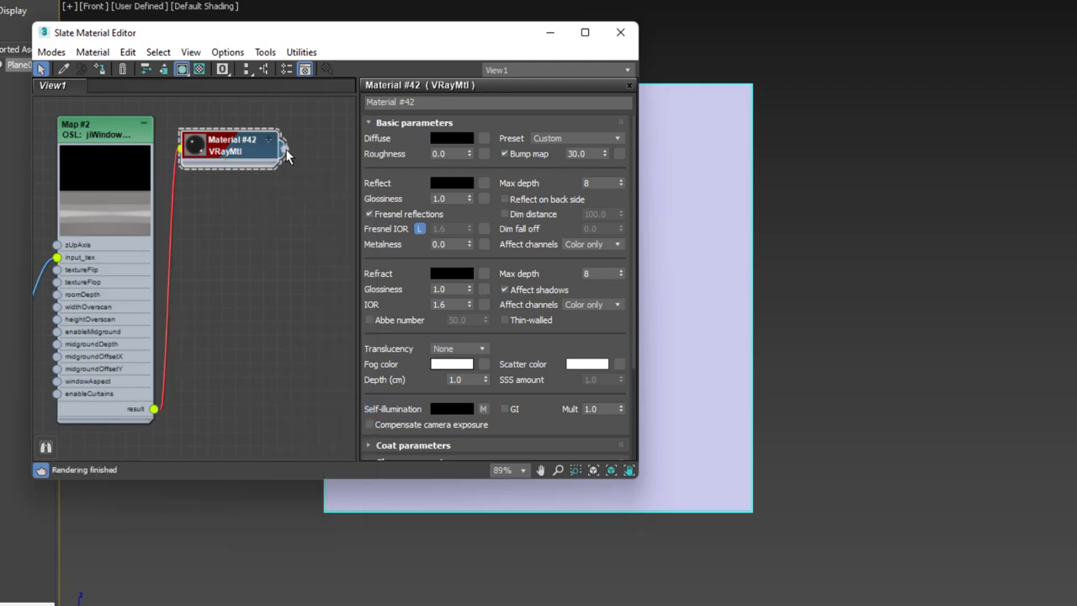
mouse_move(287, 155)
left_mouse_down()
mouse_move(664, 333)
mouse_move(683, 313)
left_mouse_up()
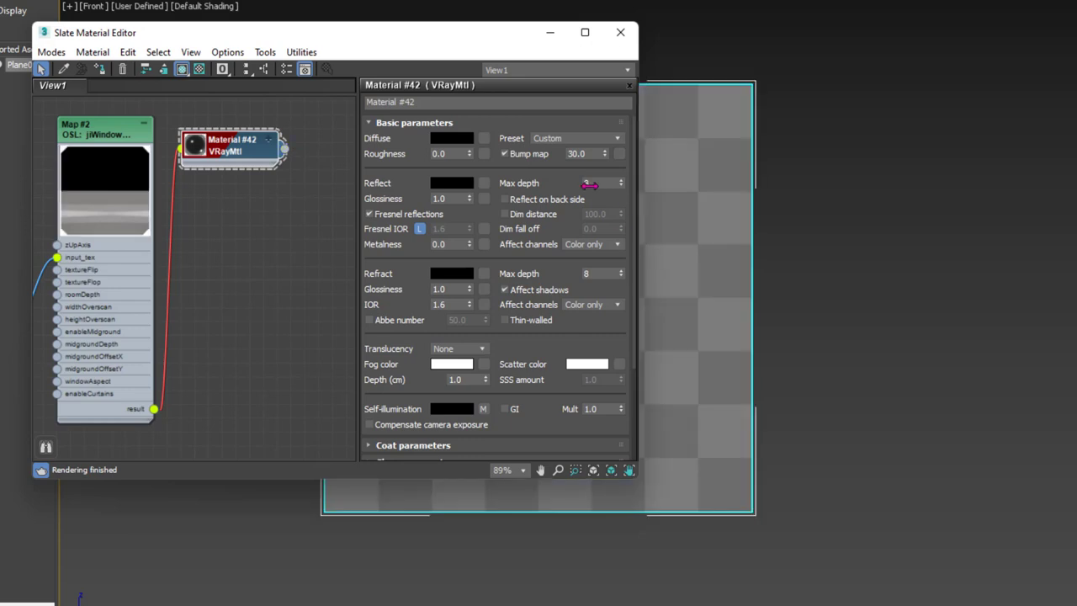
left_click_drag(449, 39, 551, 424)
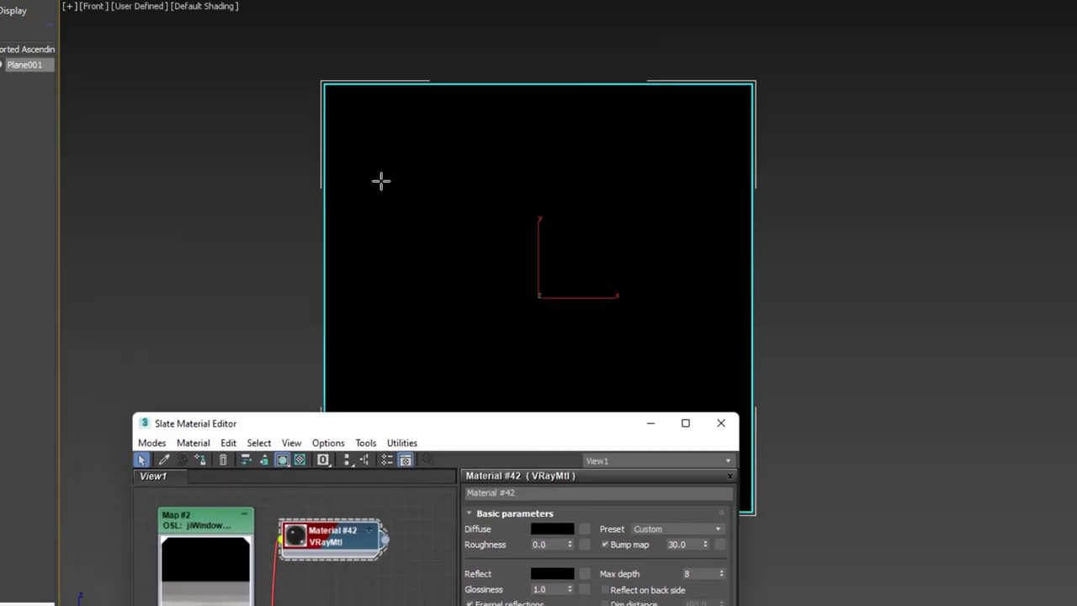
Step: Switch the front viewport to High Quality shading
left_click(148, 7)
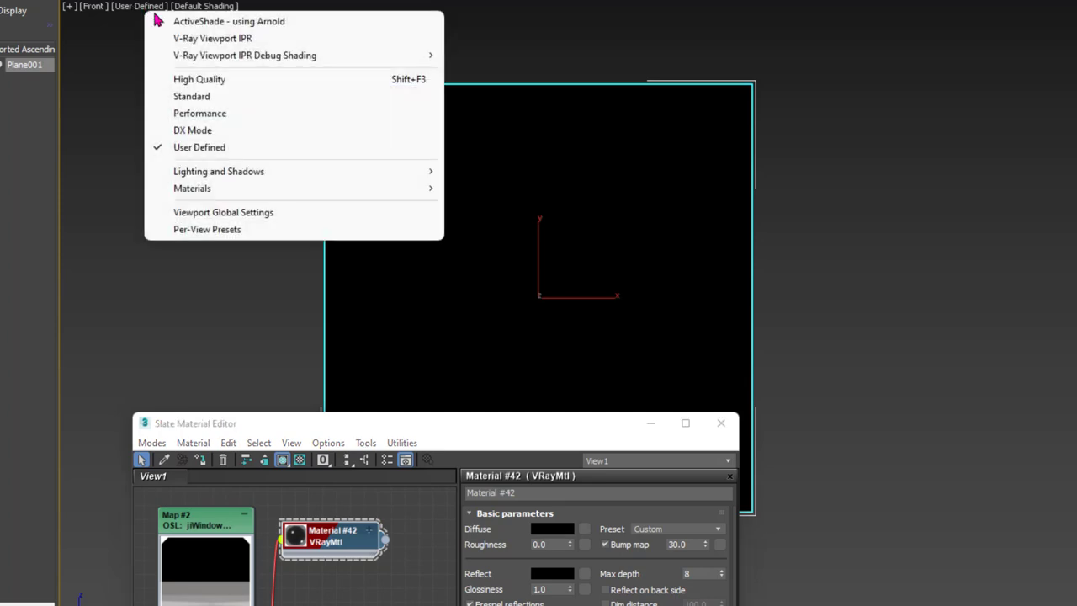
left_click(215, 84)
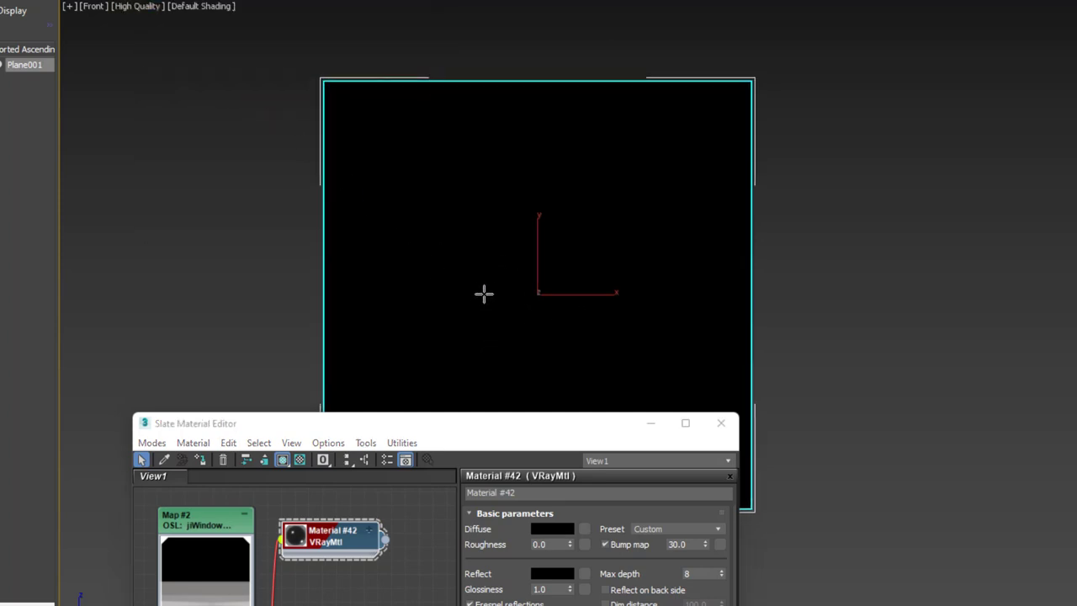
mouse_move(483, 294)
middle_mouse_down()
mouse_move(470, 268)
mouse_move(491, 309)
mouse_move(473, 308)
mouse_move(497, 291)
middle_mouse_up()
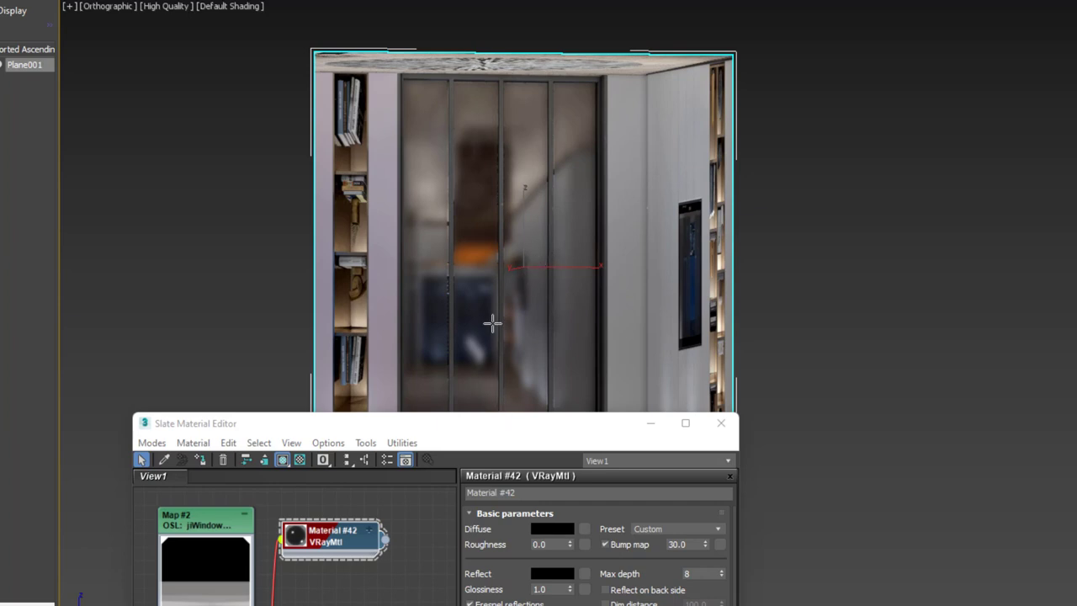
Step: Set textureFlip to 1 on Map #2 to turn the room interior upright
mouse_move(506, 419)
left_mouse_down()
mouse_move(446, 373)
mouse_move(278, 75)
left_mouse_up()
middle_click_drag(80, 196, 169, 192)
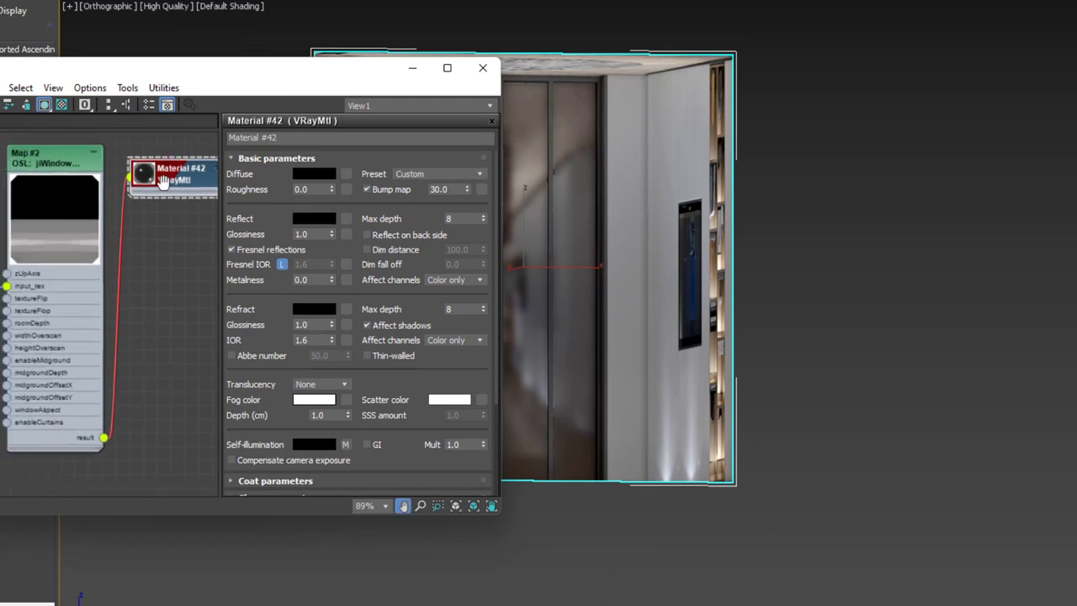
double_click(68, 164)
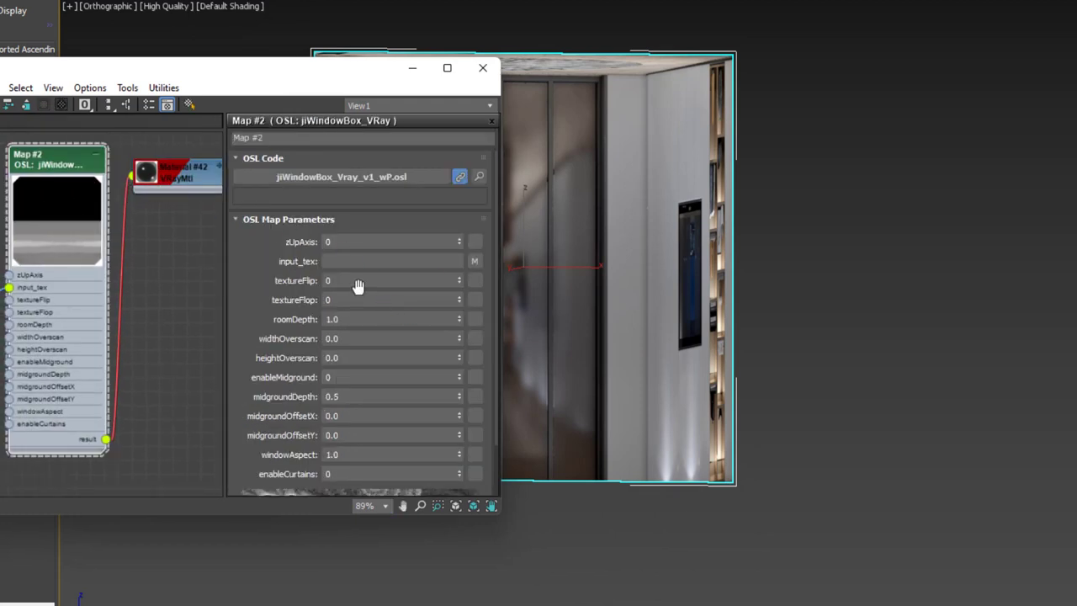
left_click(345, 280)
type("1")
key("Return")
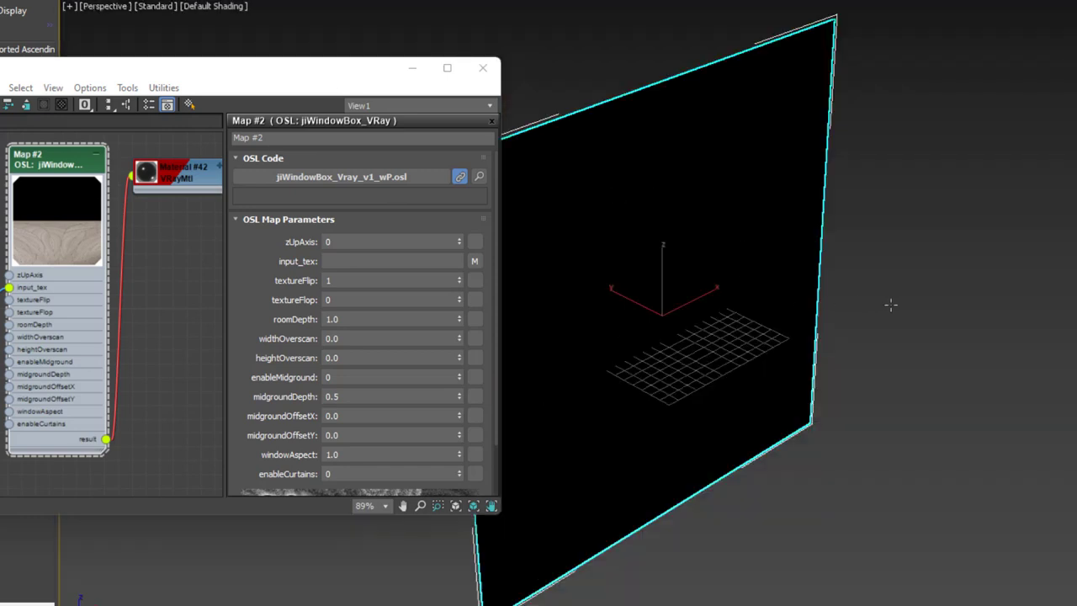
Step: Show the perspective view in High Quality, orbit the textured room, and set roomDepth to 2.0
mouse_move(890, 305)
middle_mouse_down("alt")
mouse_move(1002, 293)
mouse_move(1034, 307)
mouse_move(1050, 295)
mouse_move(833, 285)
middle_mouse_up("alt")
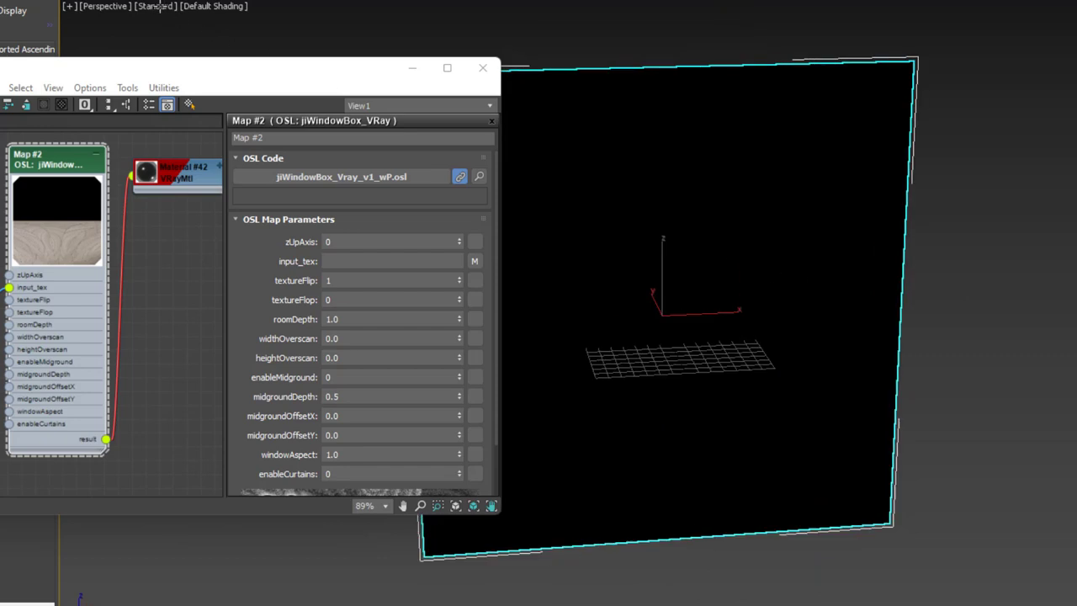
left_click(156, 6)
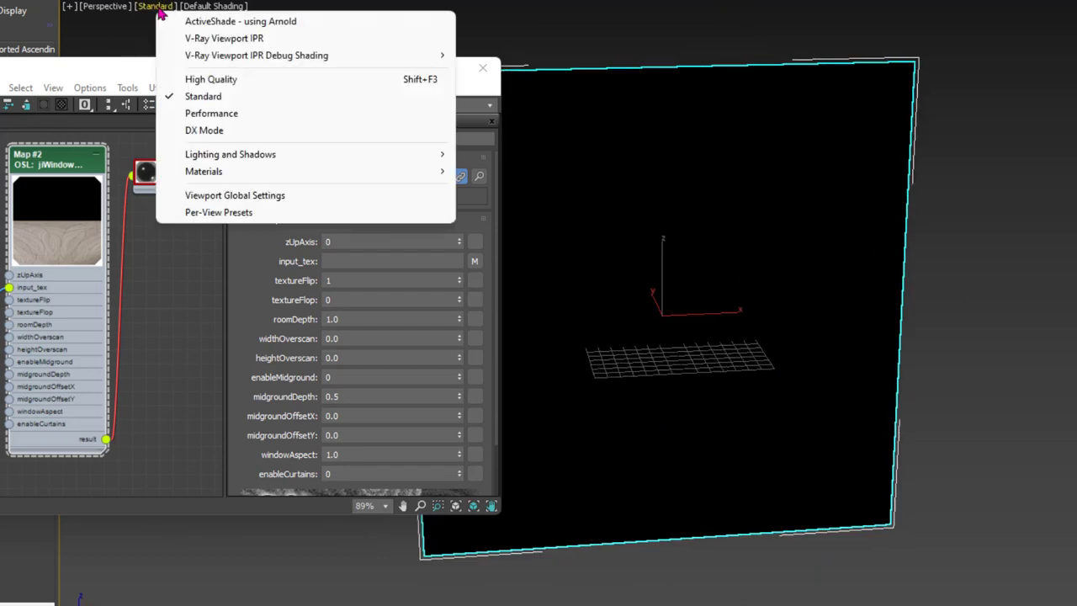
left_click(211, 82)
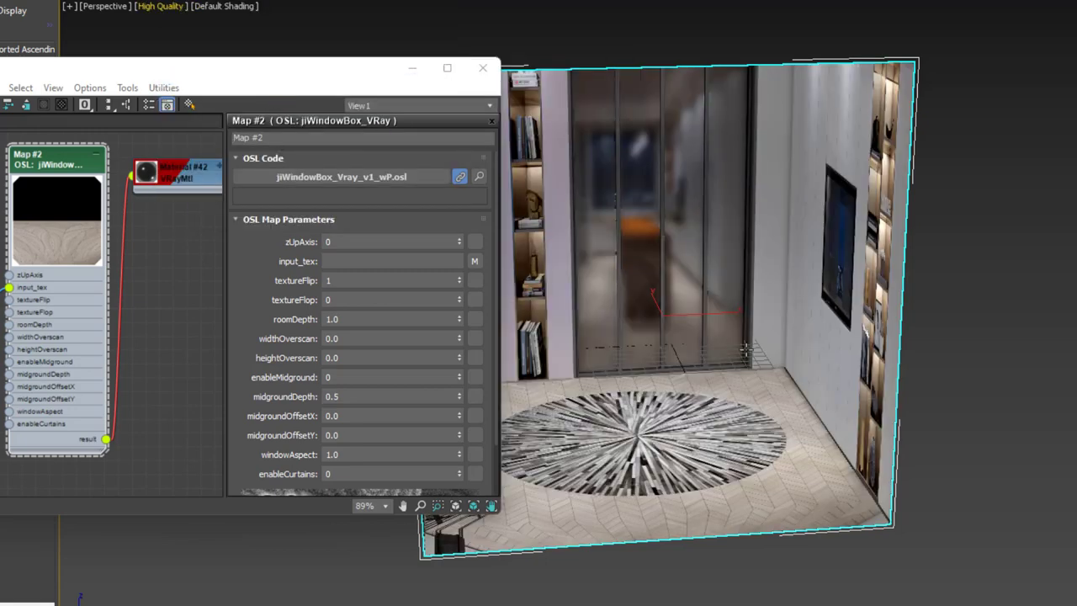
mouse_move(778, 407)
middle_mouse_down("alt")
mouse_move(655, 360)
mouse_move(682, 392)
mouse_move(735, 405)
mouse_move(786, 373)
mouse_move(757, 370)
middle_mouse_up("alt")
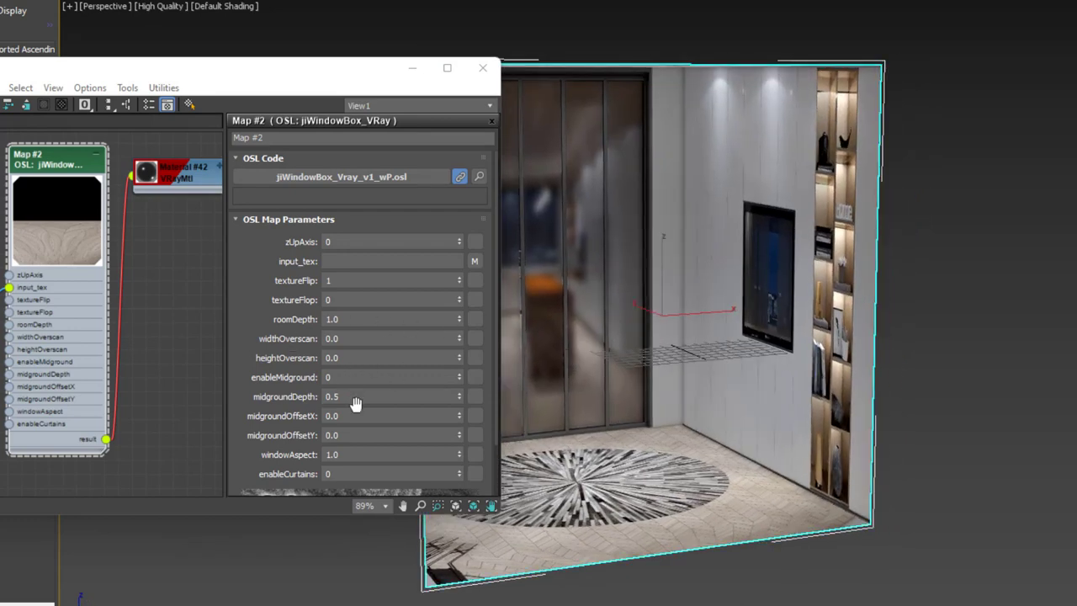
left_click(348, 320)
type("2")
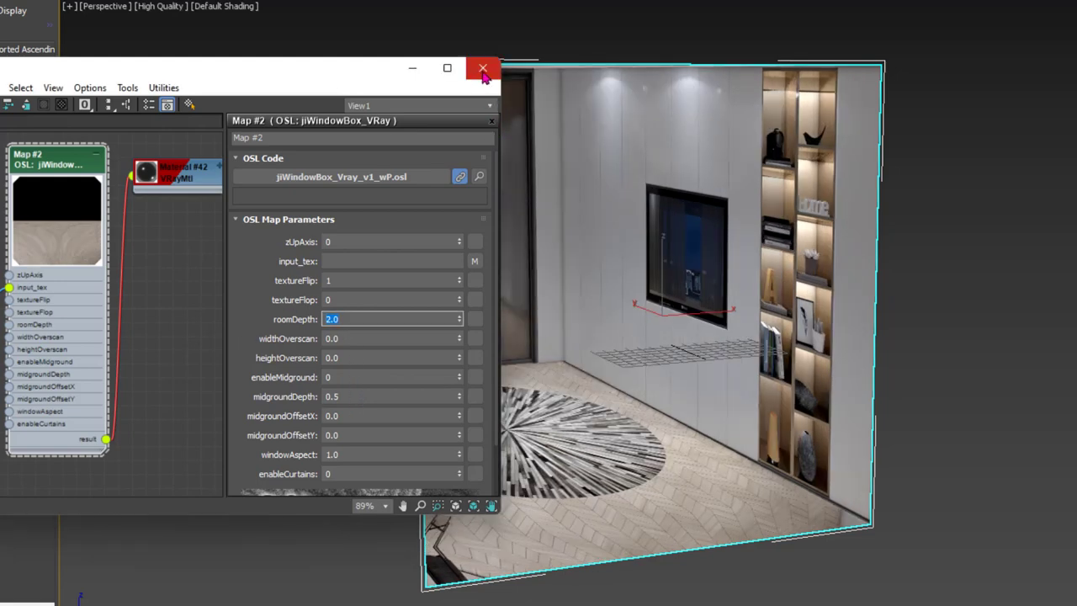
Step: Switch to Scale and set Map #2's windowAspect to 1.25
right_click(673, 242)
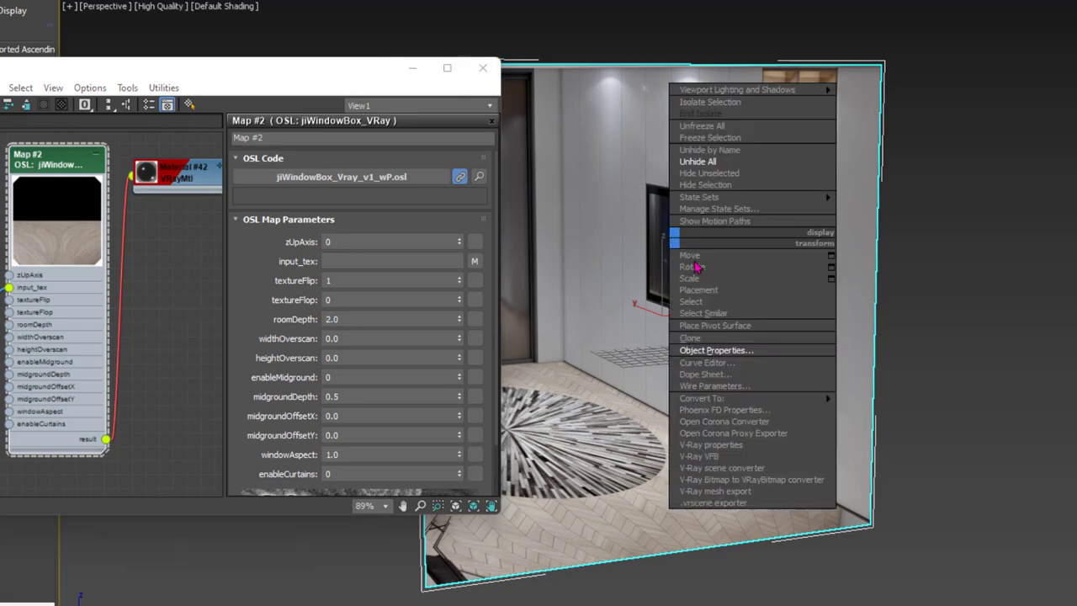
left_click(806, 286)
mouse_move(700, 300)
middle_mouse_down("alt")
mouse_move(590, 331)
mouse_move(639, 332)
middle_mouse_up("alt")
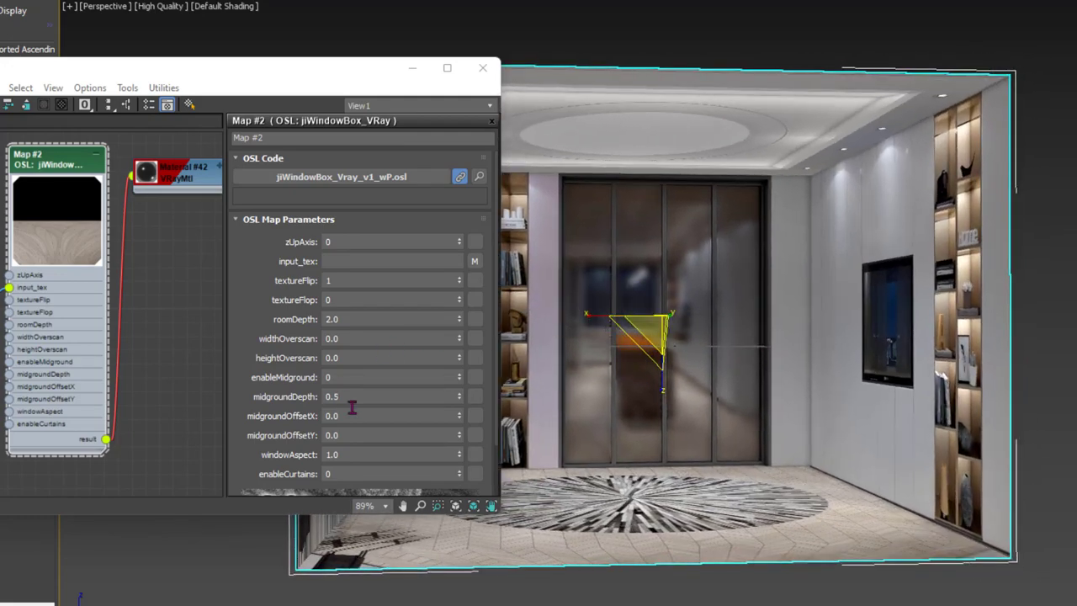
left_click(353, 455)
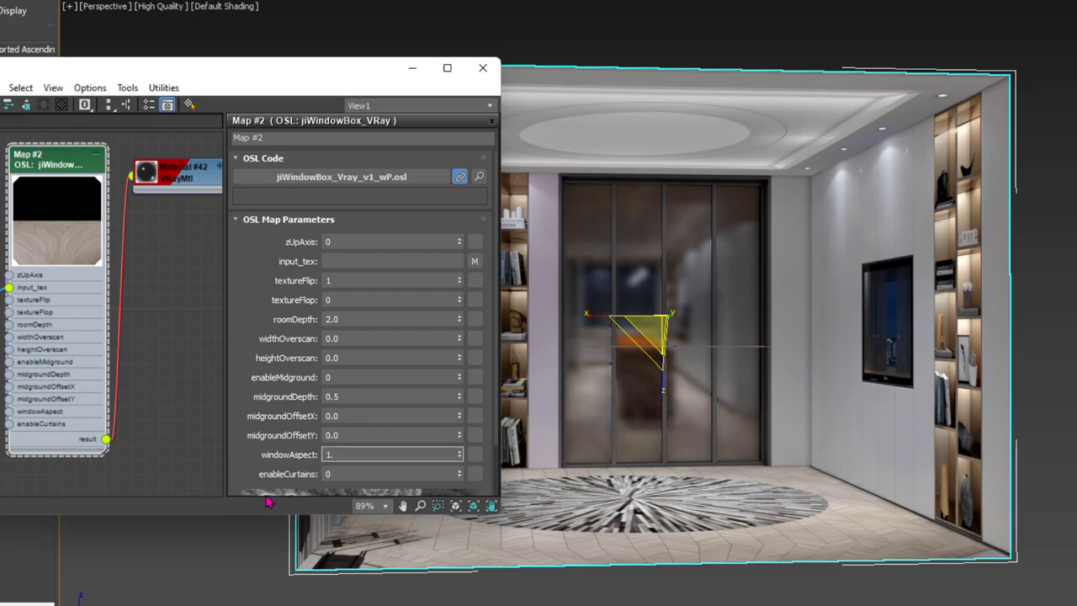
type("25")
key("Return")
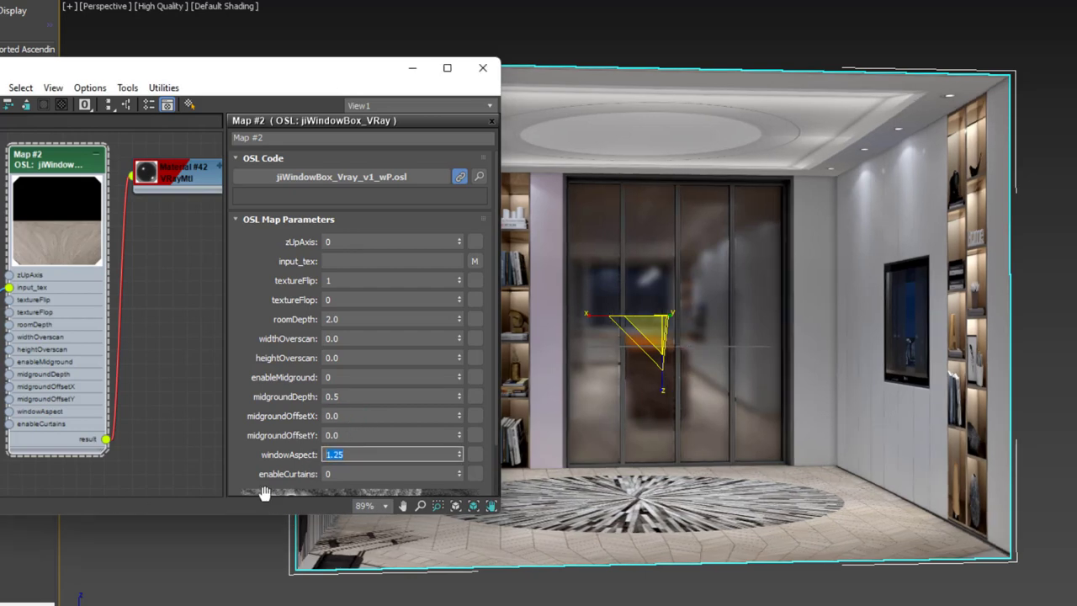
Step: Orbit around the widened room's doors and rug, then view the pool parallax.max scene
mouse_move(673, 353)
middle_mouse_down("alt")
mouse_move(639, 353)
mouse_move(689, 398)
middle_mouse_up("alt")
mouse_move(688, 296)
middle_mouse_down("alt")
mouse_move(783, 380)
mouse_move(698, 408)
mouse_move(743, 411)
mouse_move(720, 427)
mouse_move(732, 404)
mouse_move(708, 352)
middle_mouse_up("alt")
scroll(744, 411, "down", 5)
scroll(745, 369, "up", 3)
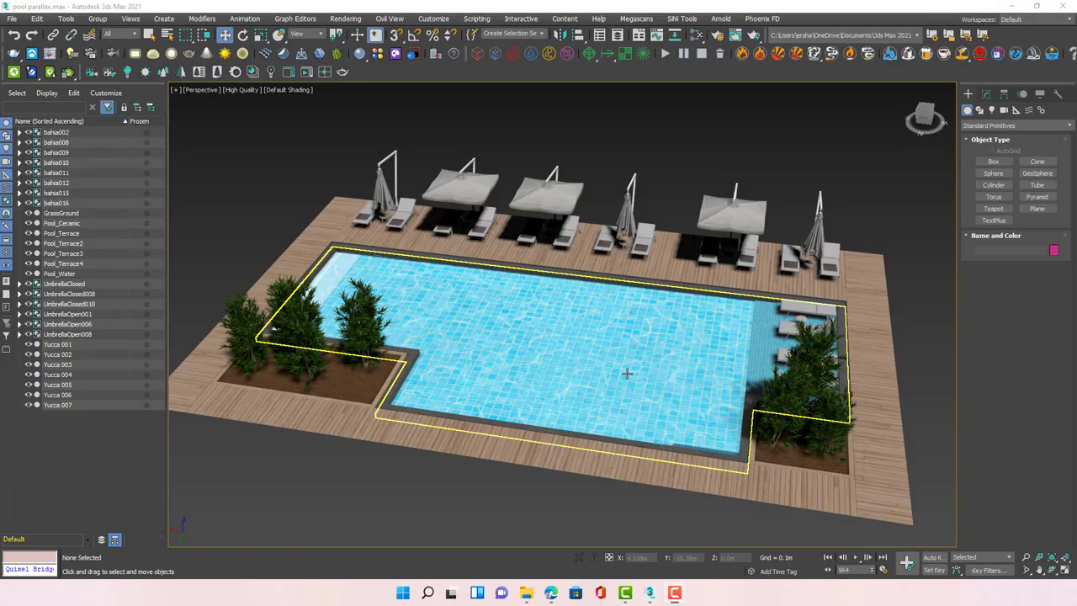
mouse_move(630, 363)
middle_mouse_down("alt")
mouse_move(467, 375)
mouse_move(753, 404)
middle_mouse_up("alt")
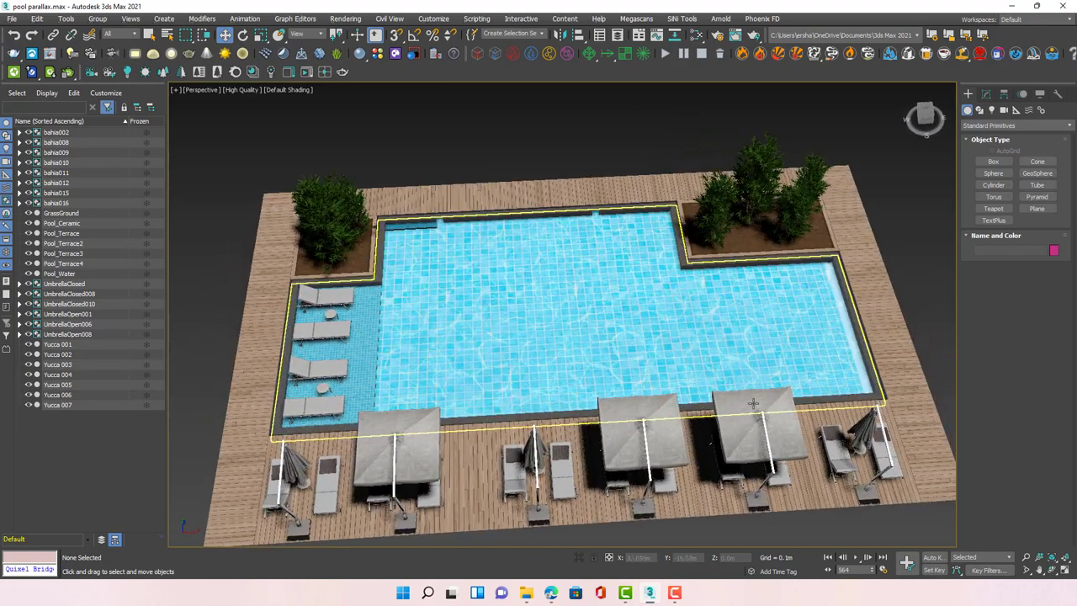
Step: Play the caustics animation, orbit and zoom around the pool water, then stop playback
left_click(855, 557)
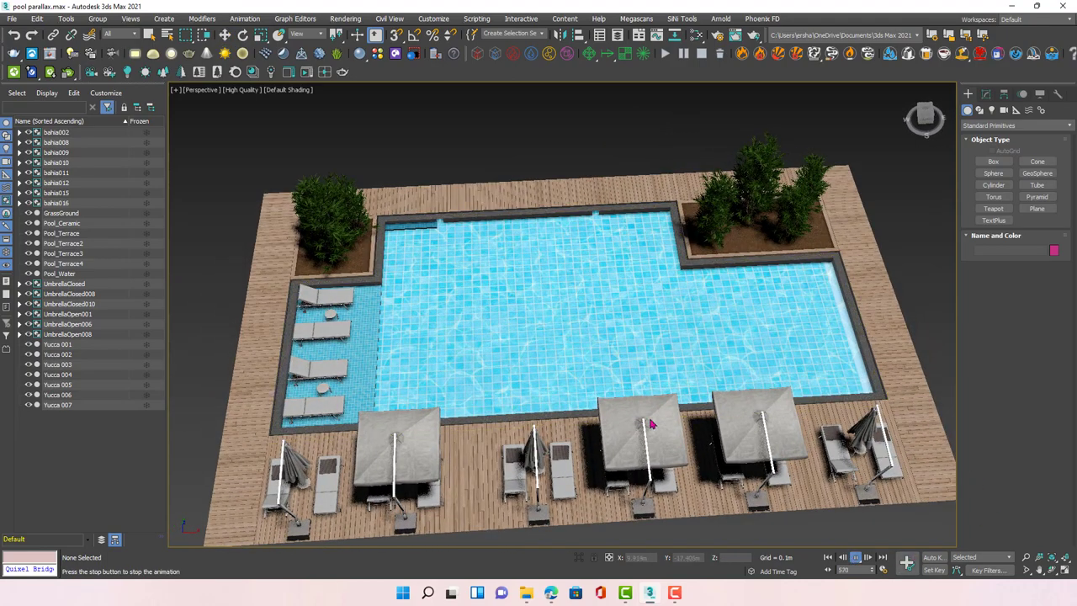
mouse_move(589, 335)
middle_mouse_down("alt")
mouse_move(534, 351)
mouse_move(437, 346)
mouse_move(455, 349)
middle_mouse_up("alt")
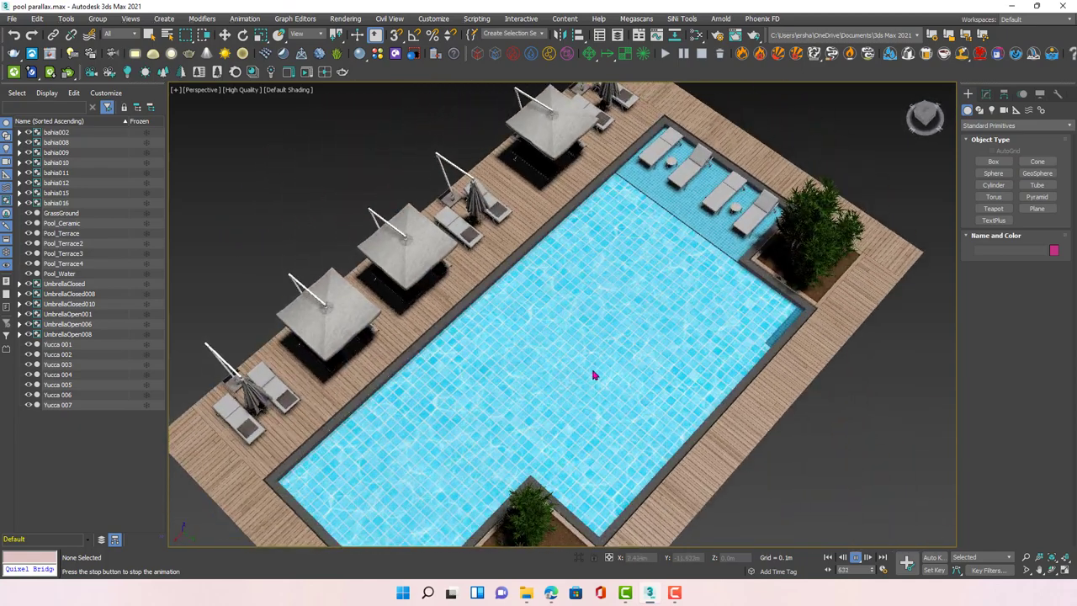
middle_click_drag(594, 375, 583, 348, "alt")
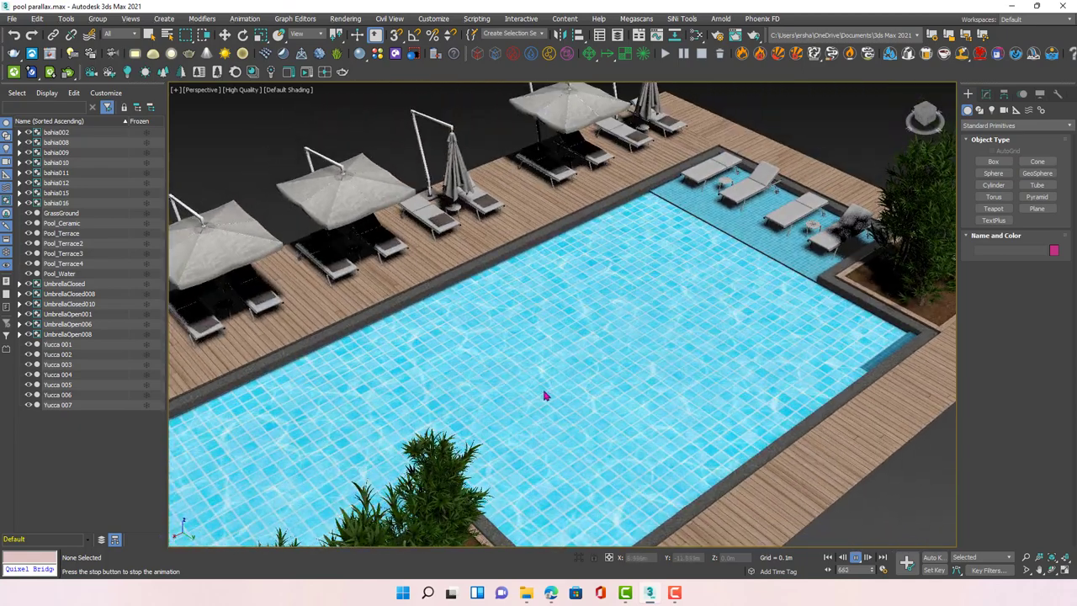
scroll(543, 395, "up", 5)
middle_click_drag(509, 392, 486, 396, "alt")
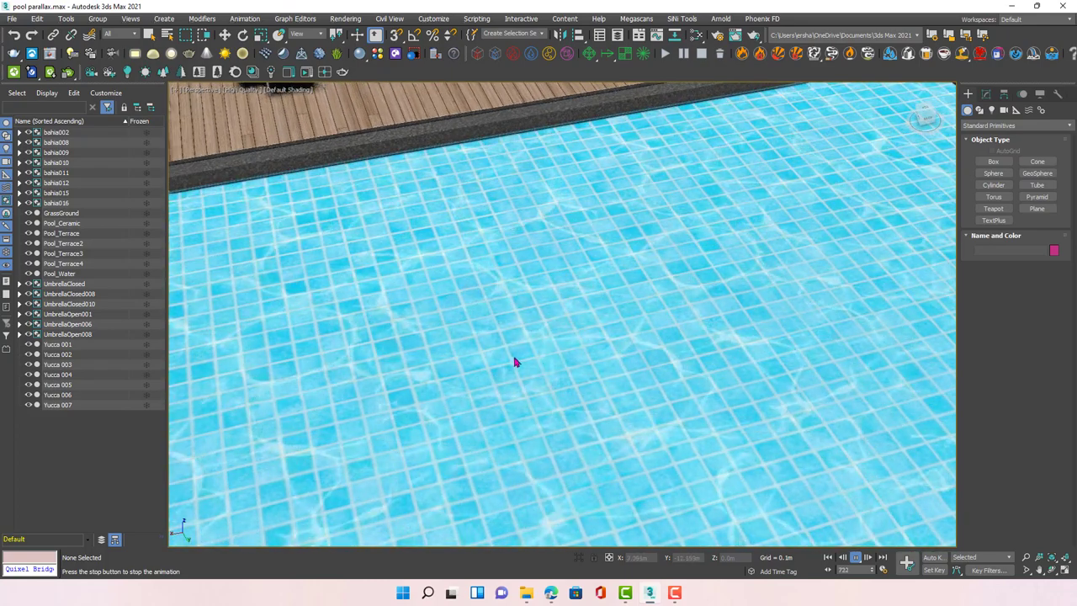
mouse_move(408, 315)
middle_mouse_down("alt")
mouse_move(401, 329)
mouse_move(332, 328)
middle_mouse_up("alt")
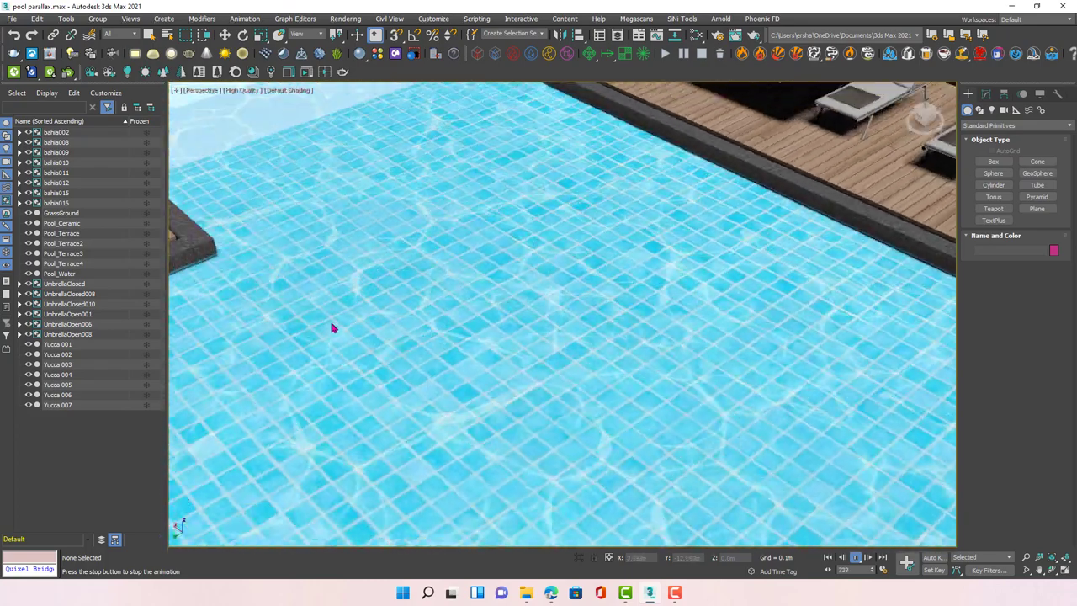
scroll(370, 345, "down", 2)
scroll(454, 336, "down", 5)
scroll(412, 278, "down", 1)
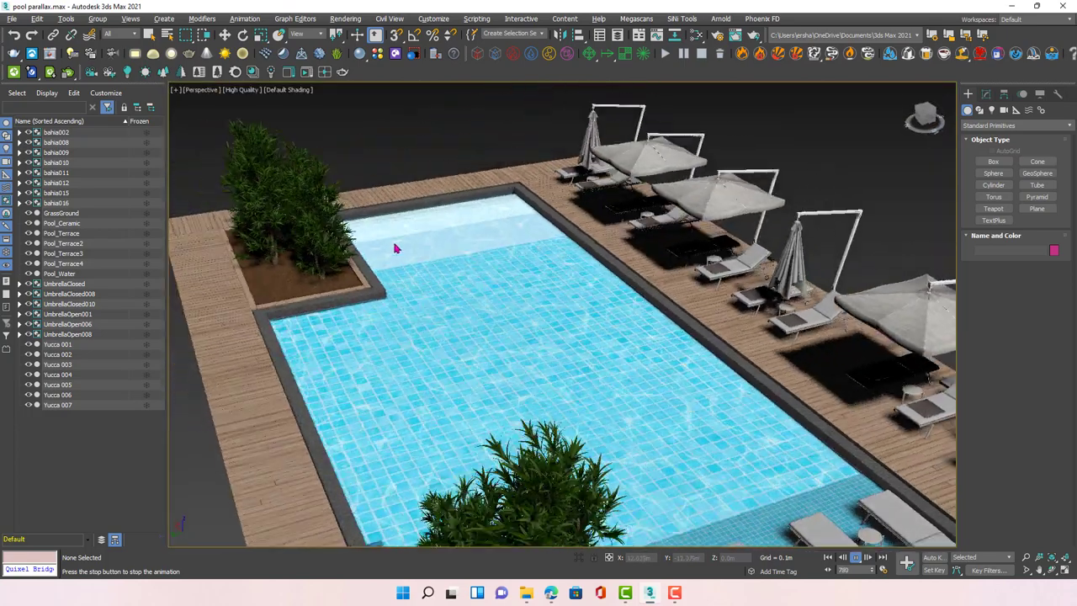
scroll(471, 239, "up", 5)
scroll(488, 253, "up", 1)
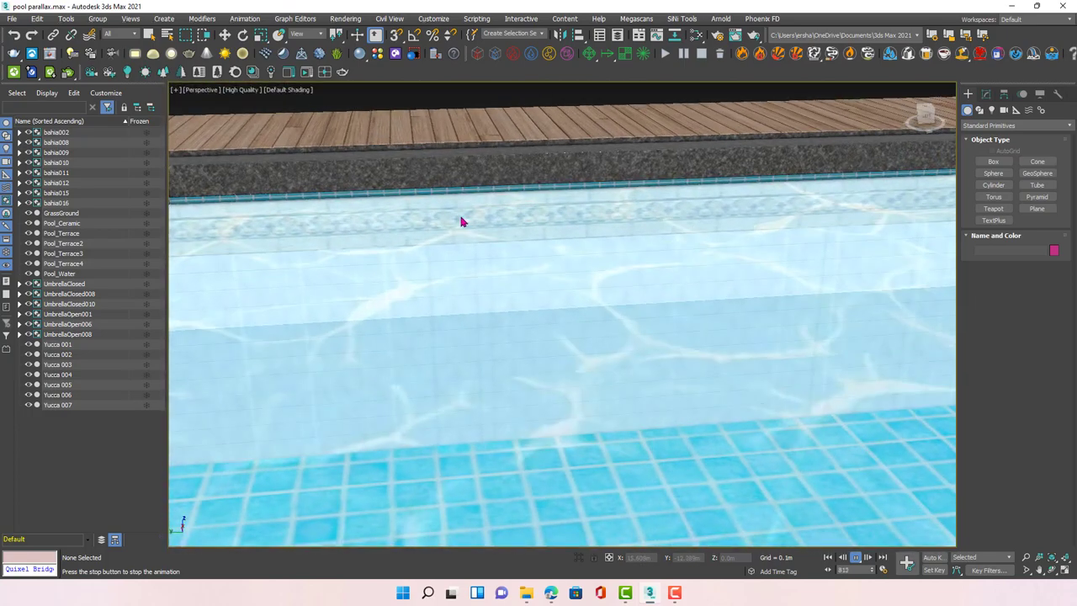
scroll(504, 235, "down", 3)
scroll(538, 328, "down", 3)
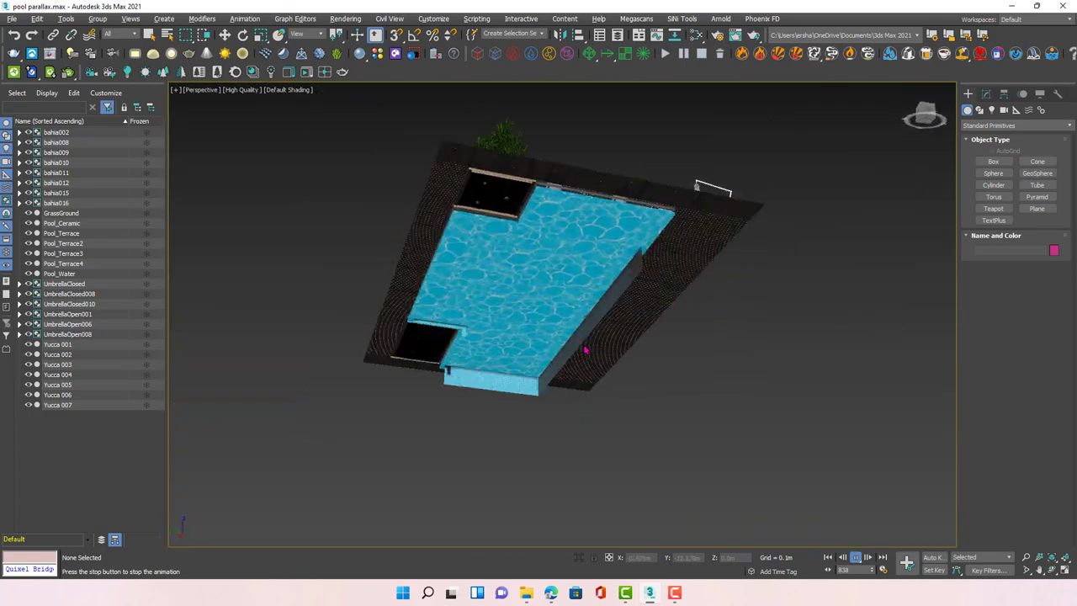
middle_click_drag(635, 385, 580, 421, "alt")
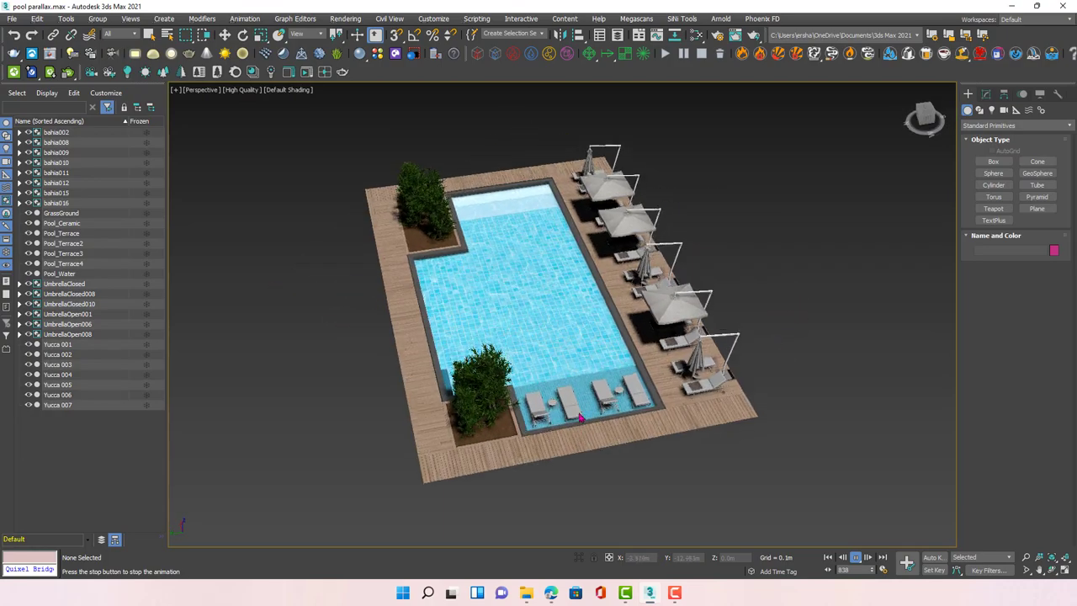
scroll(525, 207, "up", 3)
mouse_move(505, 277)
middle_mouse_down("alt")
mouse_move(497, 297)
mouse_move(572, 314)
mouse_move(669, 292)
mouse_move(596, 291)
middle_mouse_up("alt")
scroll(572, 314, "up", 3)
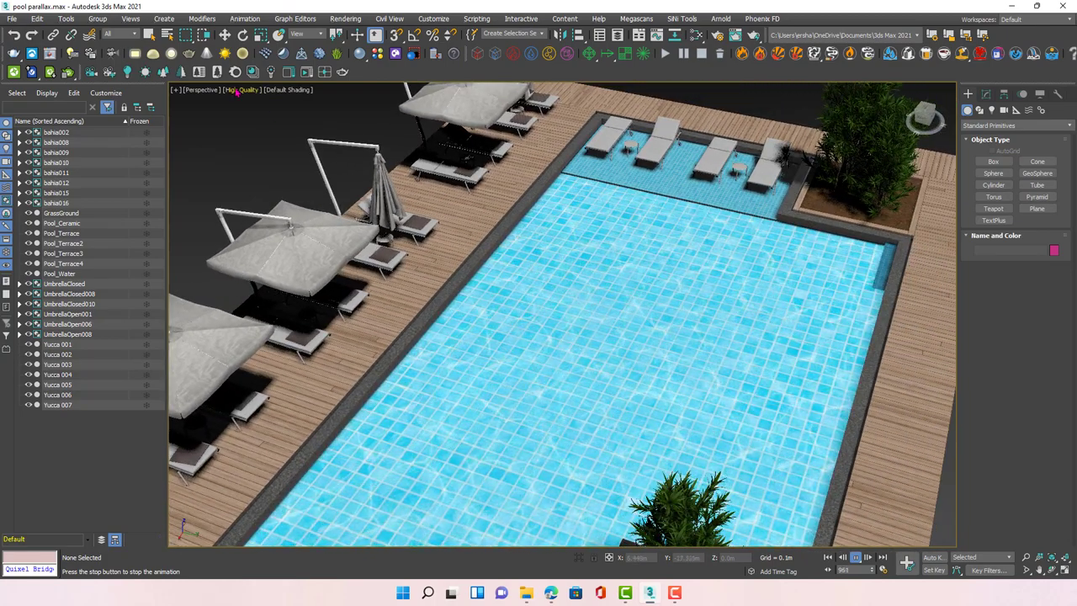
mouse_move(510, 224)
middle_mouse_down("alt")
mouse_move(620, 351)
mouse_move(645, 339)
mouse_move(561, 322)
mouse_move(493, 344)
mouse_move(545, 342)
middle_mouse_up("alt")
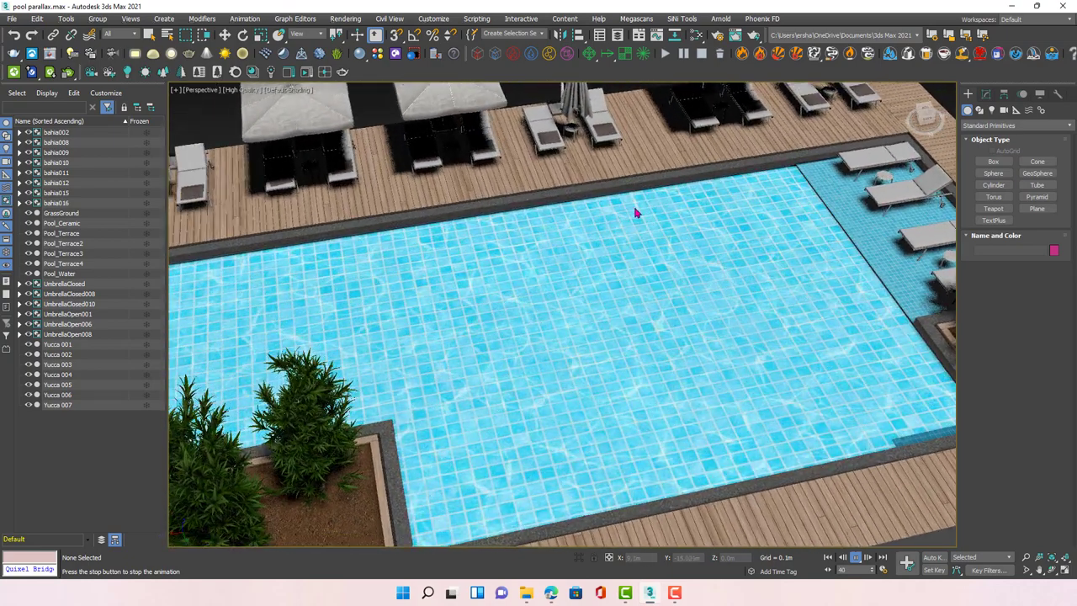
key("slash")
Step: Open the Slate Material Editor full screen and arrange the blend material nodes in view
key("w")
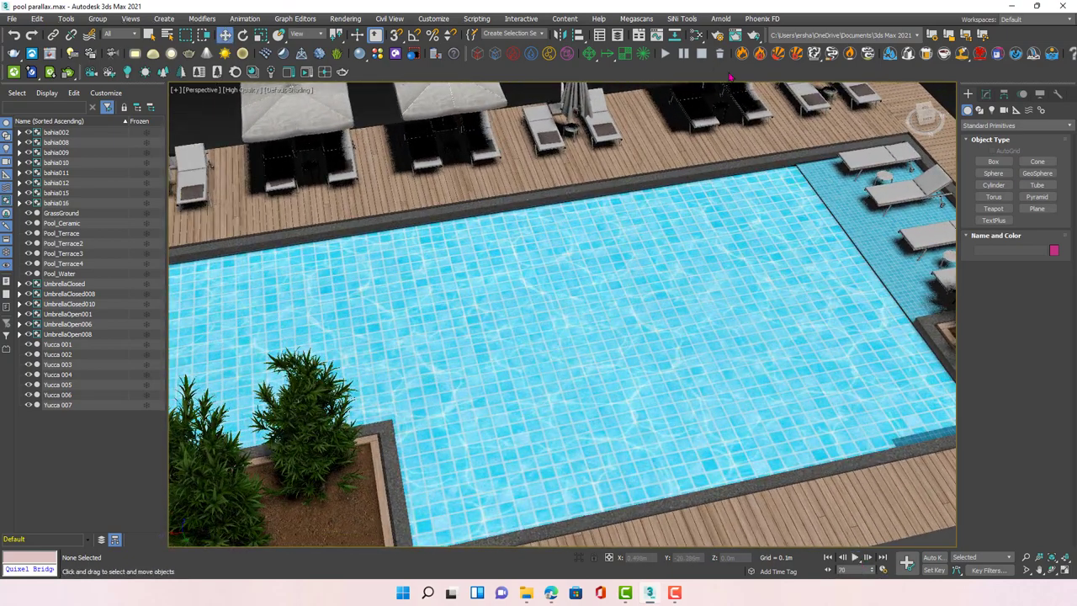
left_click(697, 36)
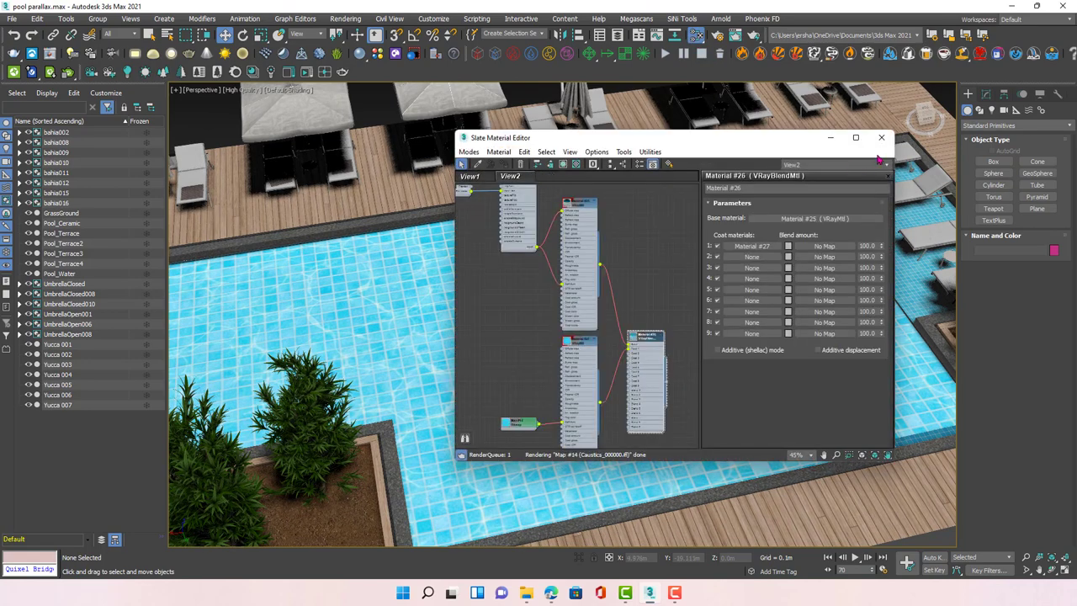
left_click(858, 140)
scroll(328, 281, "up", 2)
middle_click_drag(327, 281, 577, 324)
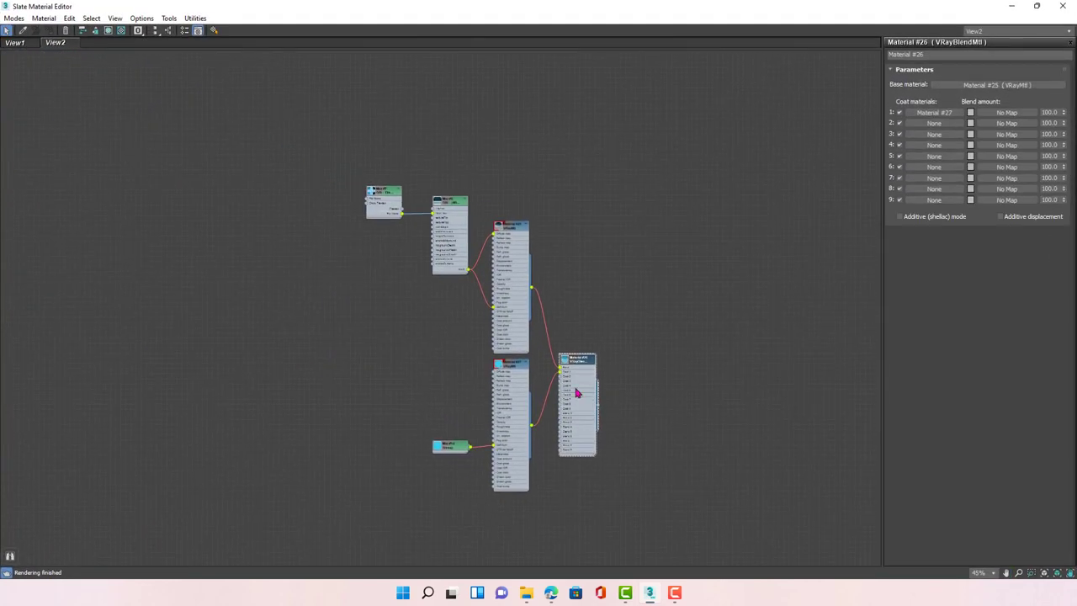
scroll(508, 268, "up", 3)
scroll(508, 267, "up", 2)
middle_click_drag(466, 114, 471, 194)
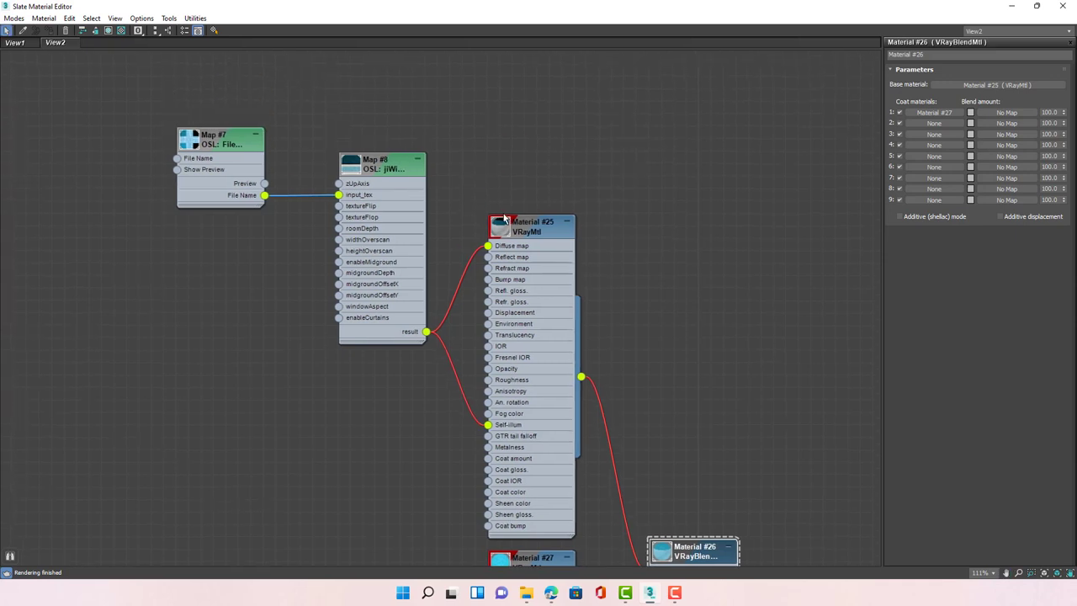
left_click_drag(512, 265, 512, 240)
middle_click_drag(513, 239, 278, 194)
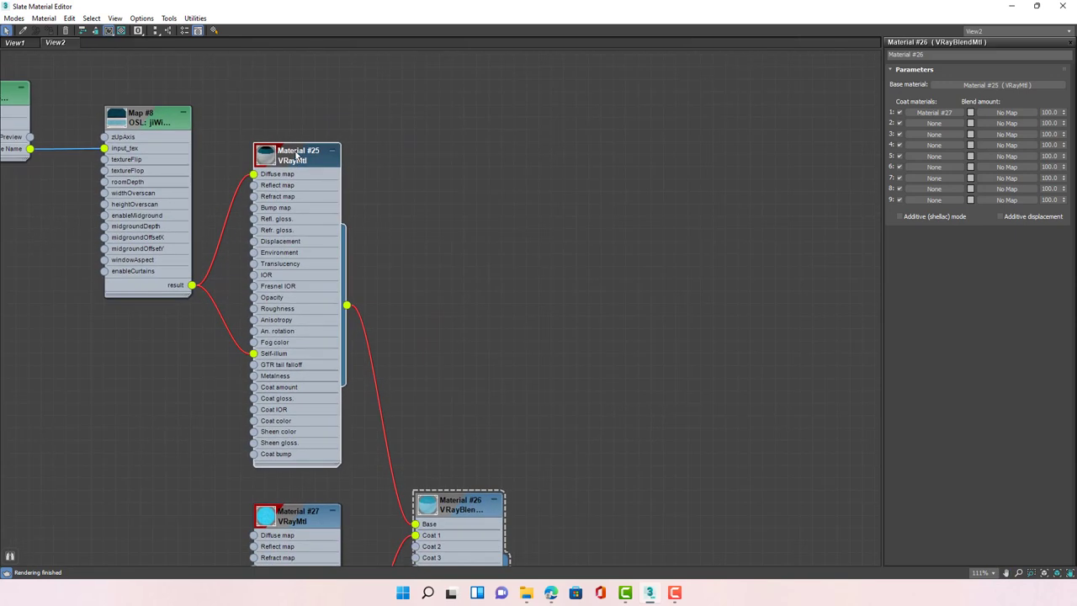
mouse_move(680, 376)
middle_mouse_down()
mouse_move(536, 336)
mouse_move(493, 282)
middle_mouse_up()
left_click_drag(474, 286, 509, 273)
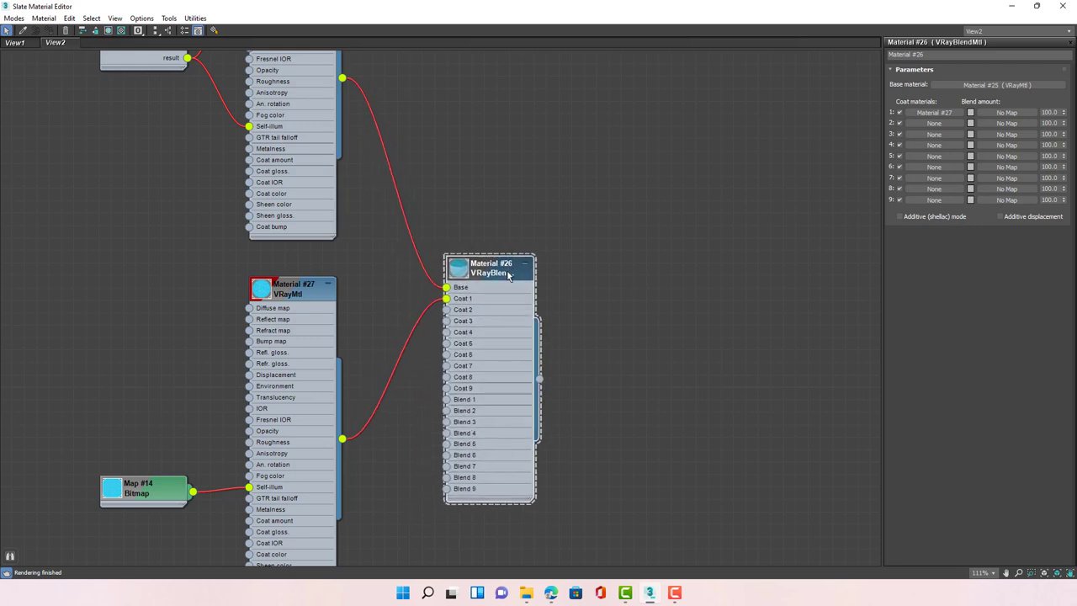
Step: Show Map #14's Bitmap parameters and preview the Caustics_000000.ifl image
scroll(392, 312, "up", 2)
left_click_drag(341, 273, 355, 273)
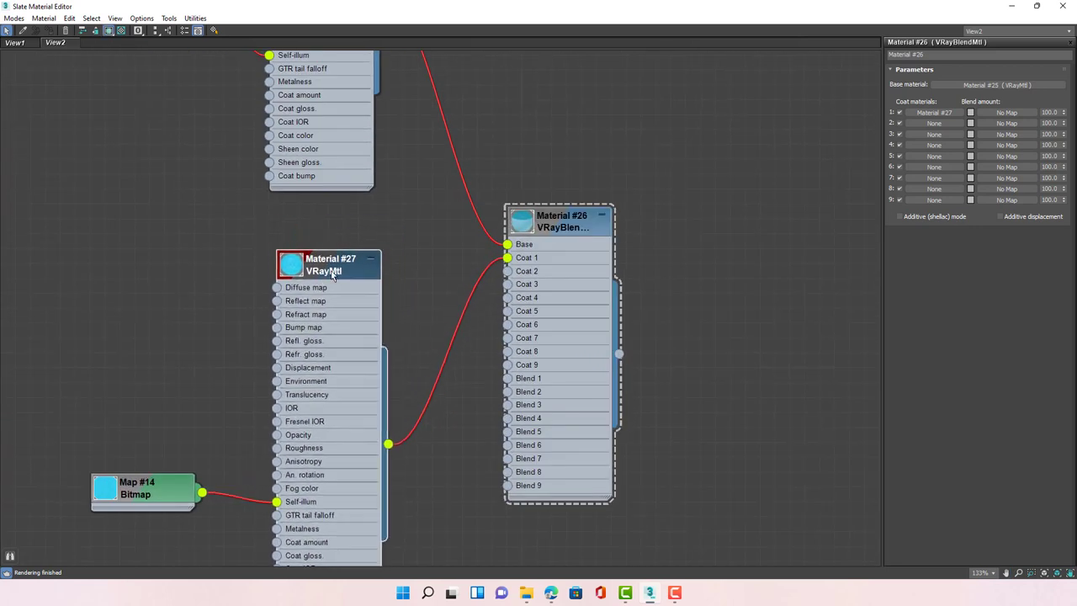
middle_click_drag(273, 418, 307, 404)
scroll(322, 412, "up", 1)
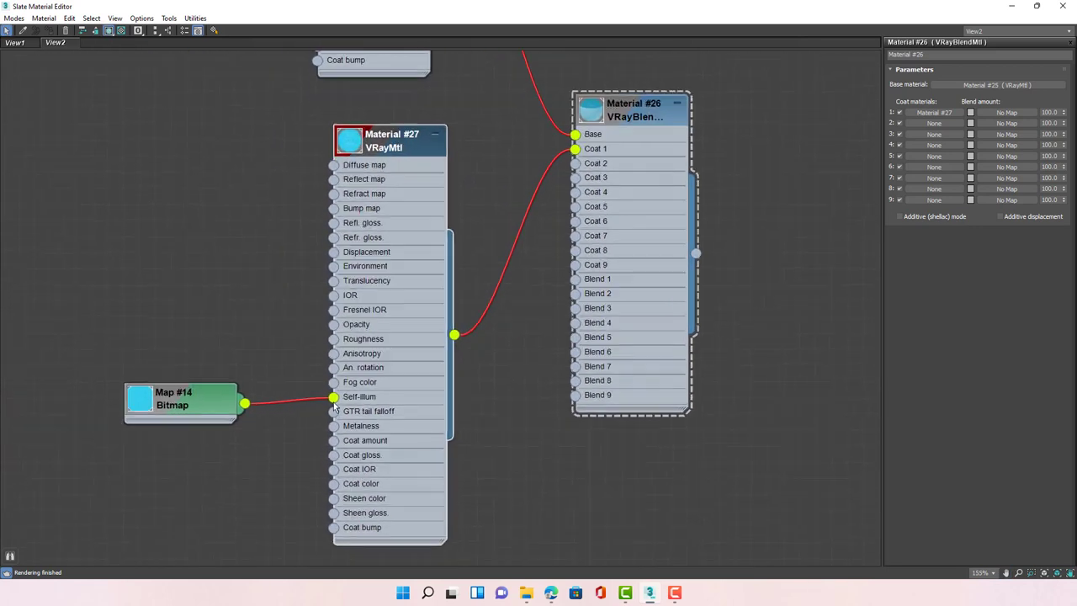
scroll(345, 402, "up", 1)
left_click_drag(208, 410, 225, 393)
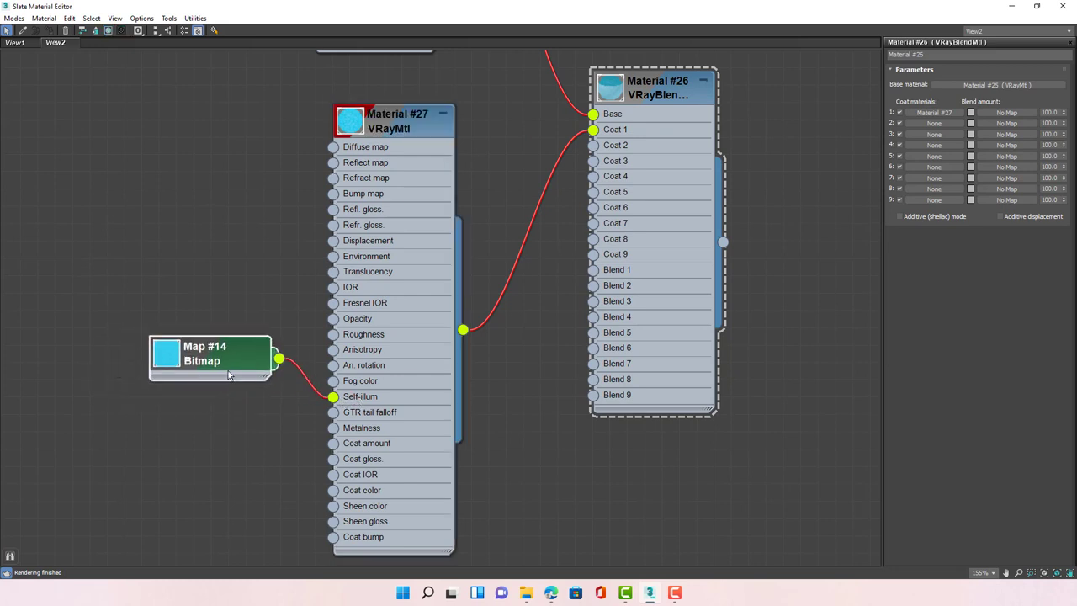
double_click(185, 391)
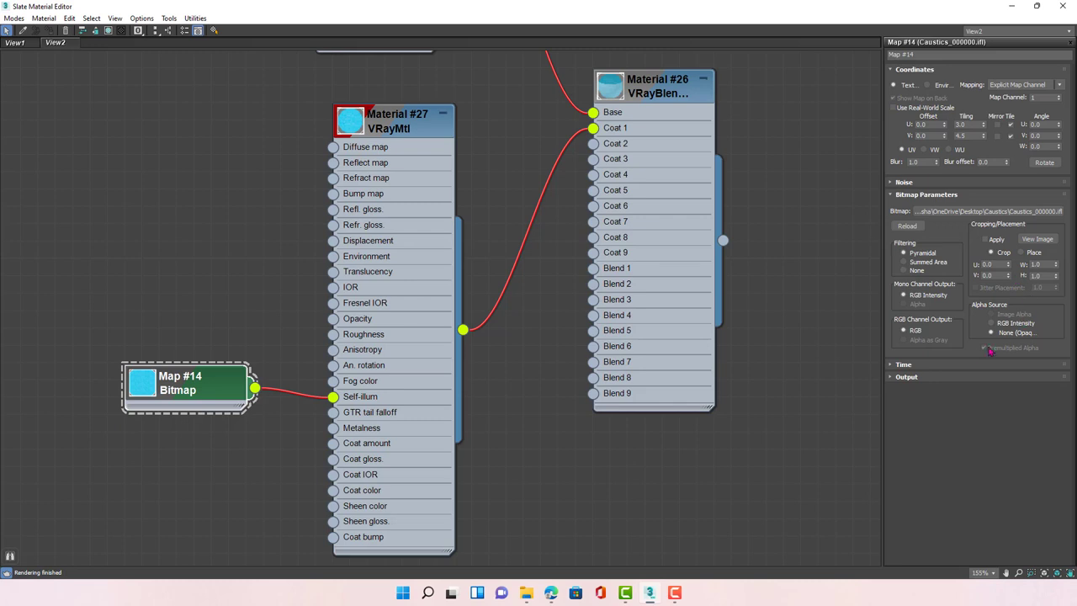
left_click(1036, 239)
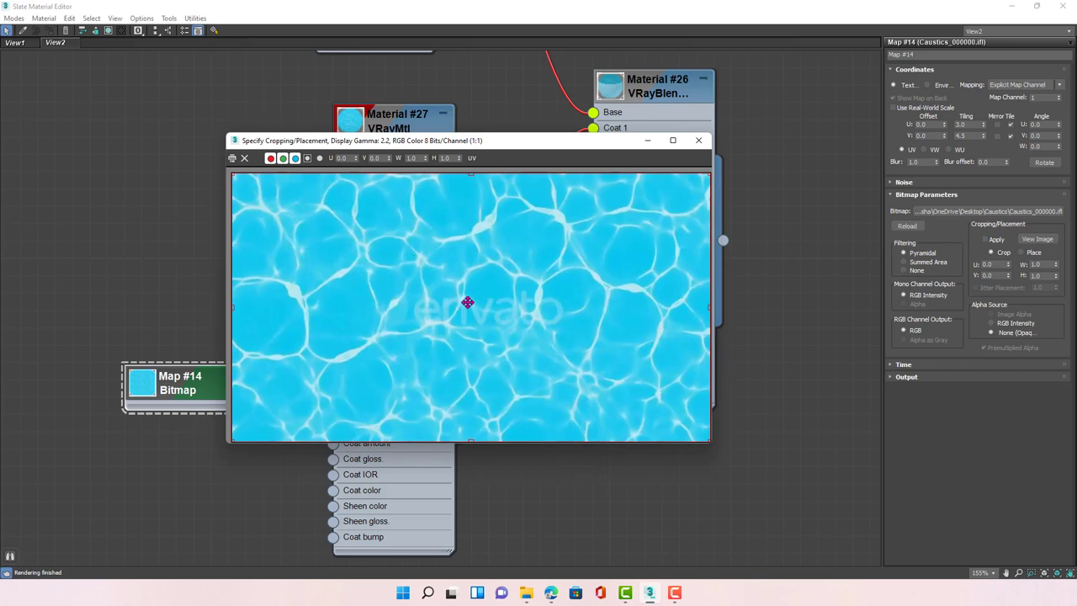
left_click(698, 141)
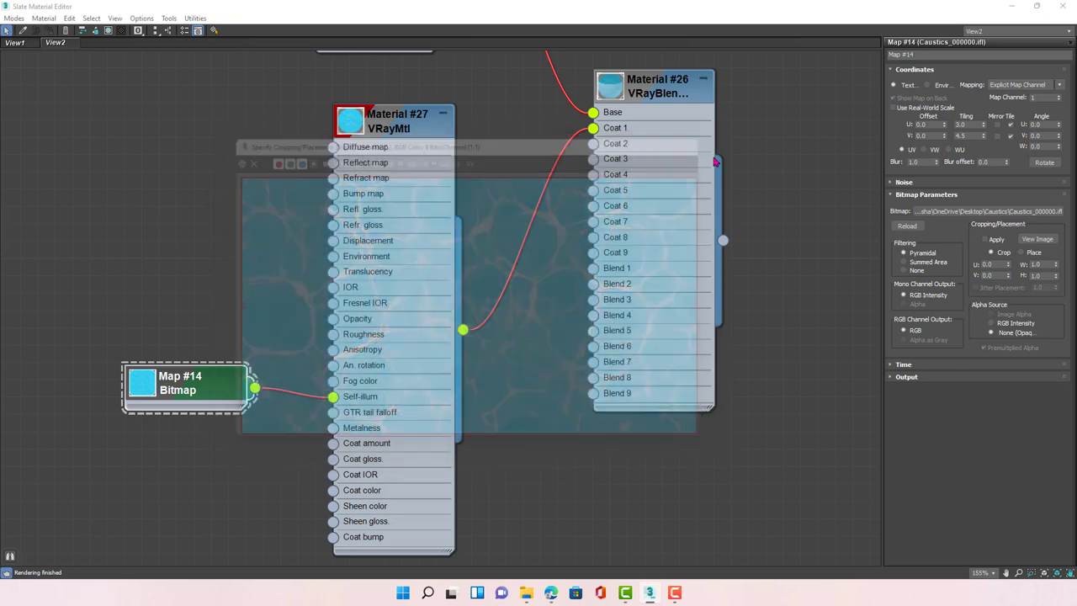
left_click(1048, 215)
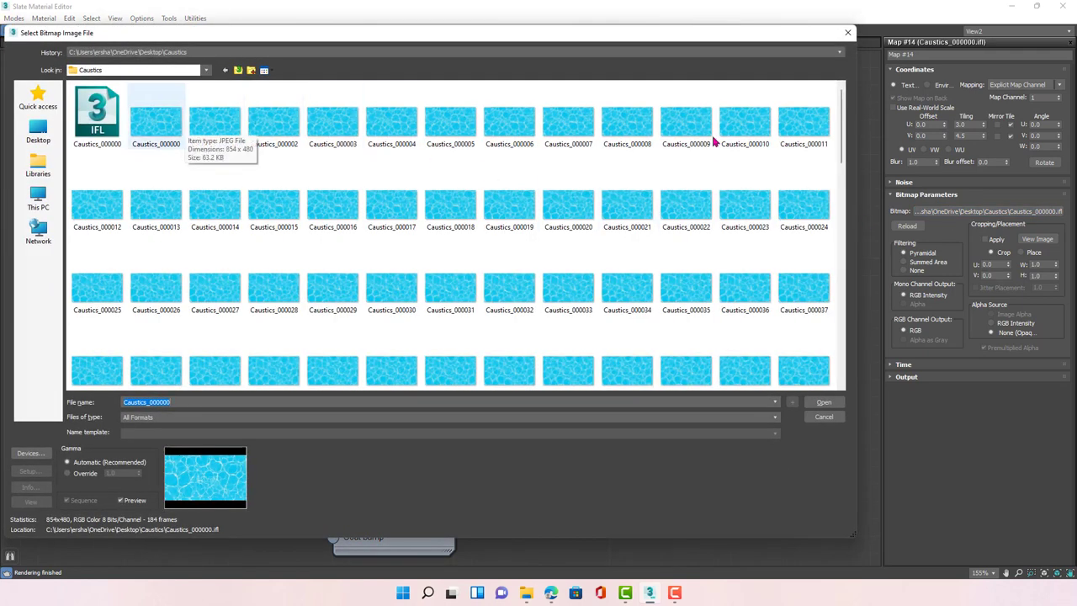
left_click(168, 126)
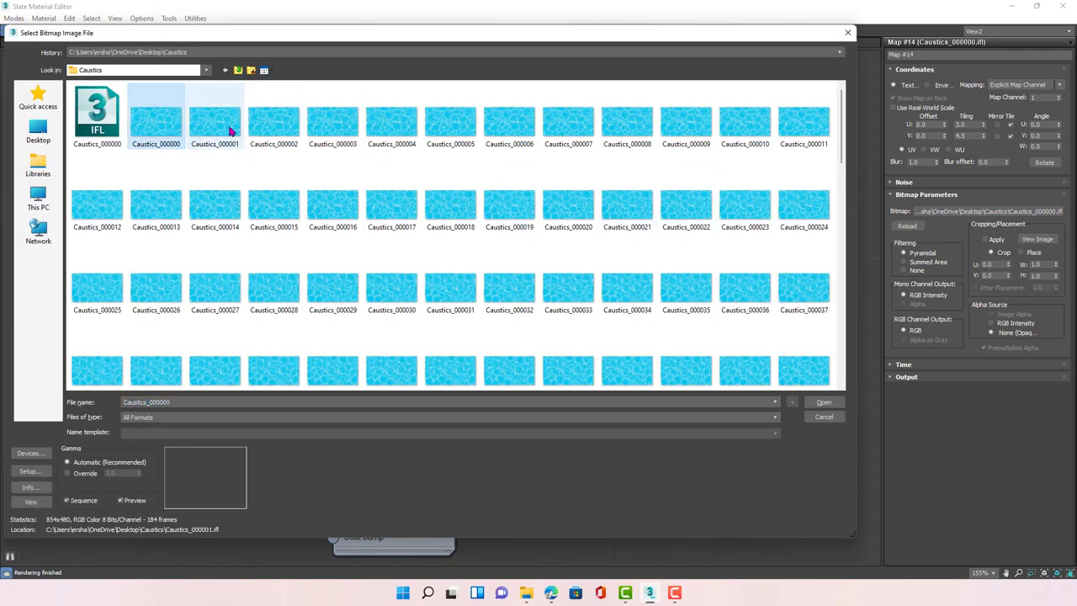
left_click(273, 126)
scroll(325, 271, "down", 5)
scroll(384, 359, "down", 5)
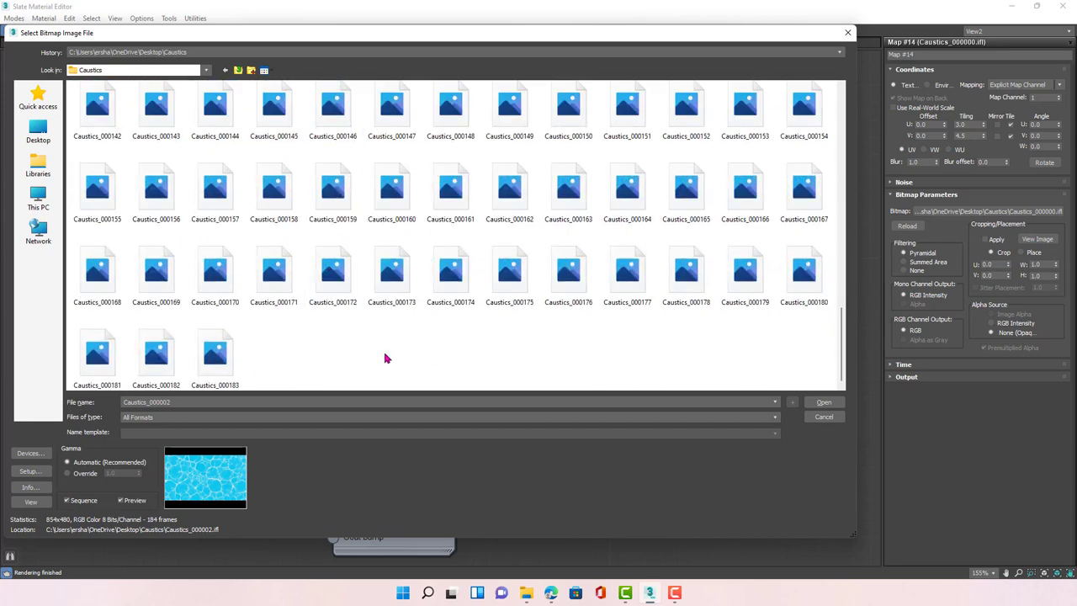
left_click(239, 377)
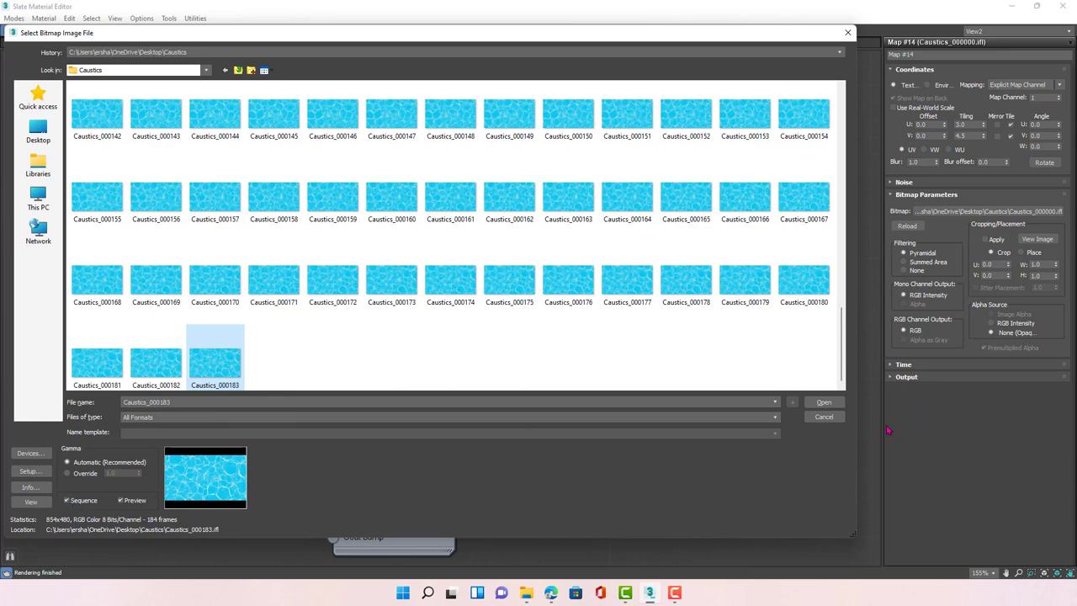
left_click(832, 418)
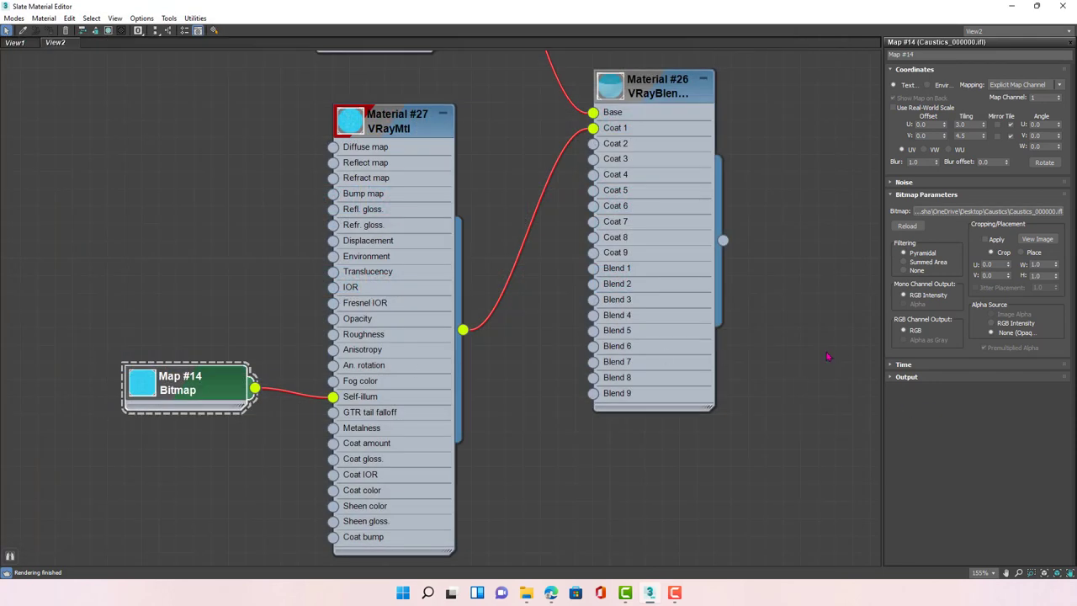
Step: Set the caustics bitmap Map #14 playback rate to 2.0 and close the Slate Material Editor
left_click(916, 365)
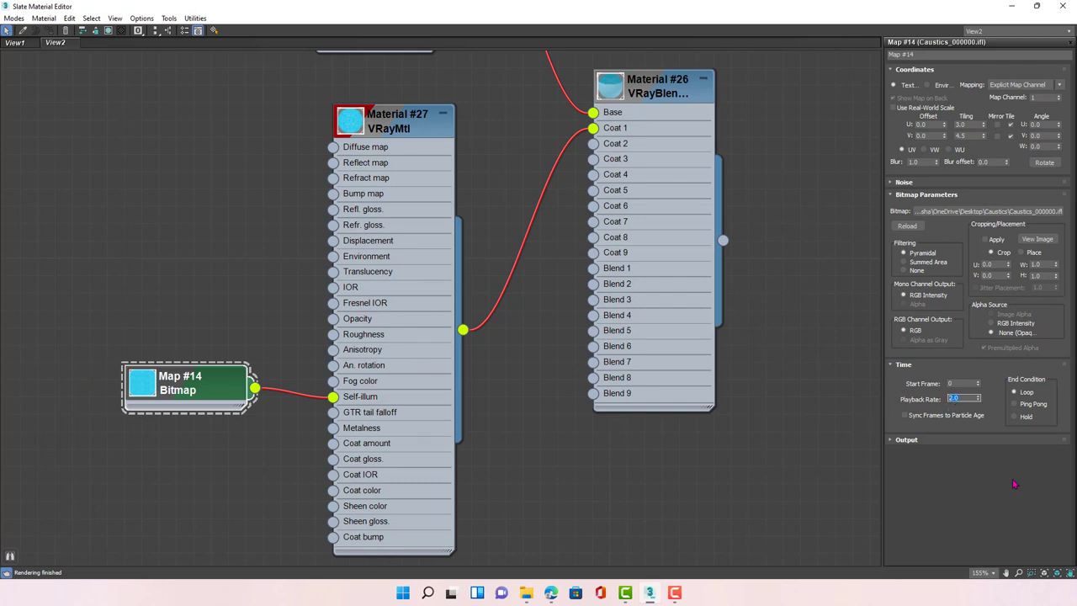
left_click(178, 395)
middle_click_drag(841, 108, 802, 244)
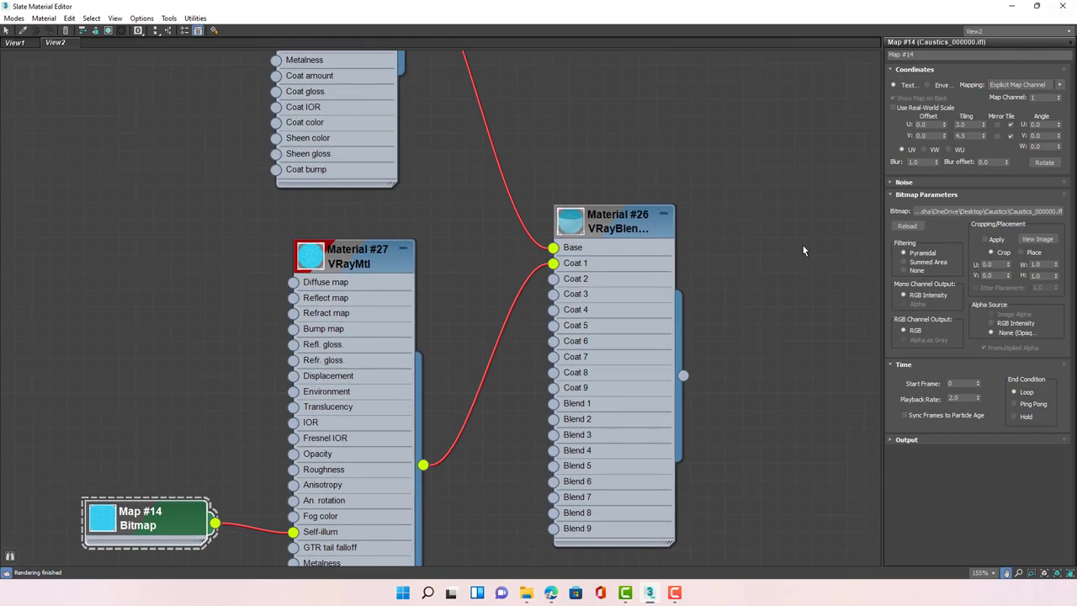
left_click(1061, 6)
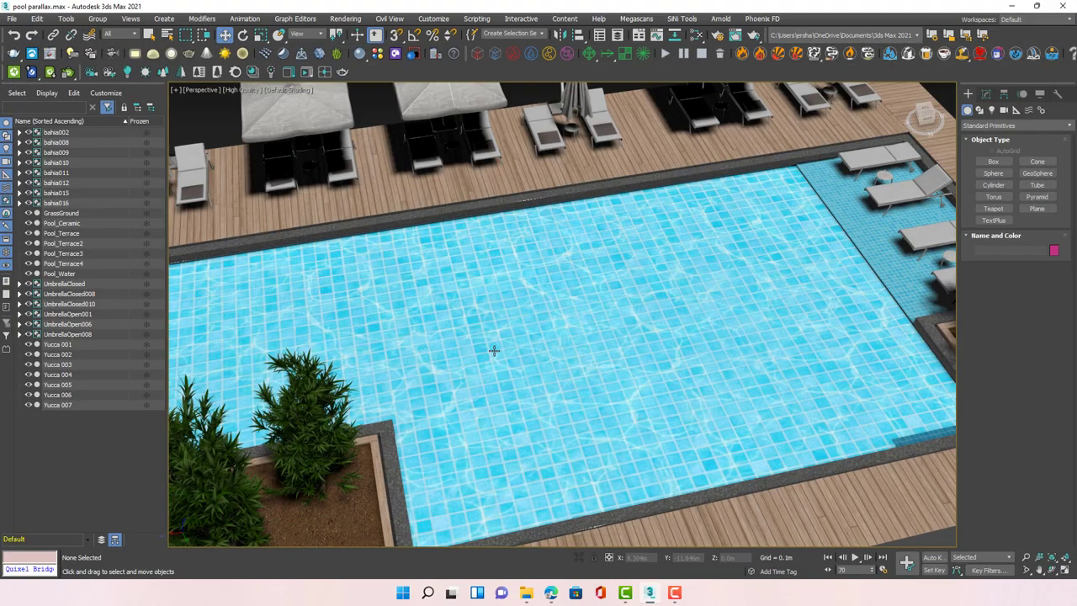
Step: Orbit around the pool, then switch to the 3Ds Max Petra Uni Facebook group in Edge
scroll(494, 350, "down", 5)
mouse_move(494, 350)
middle_mouse_down("alt")
mouse_move(455, 333)
mouse_move(485, 337)
mouse_move(481, 370)
mouse_move(473, 360)
middle_mouse_up("alt")
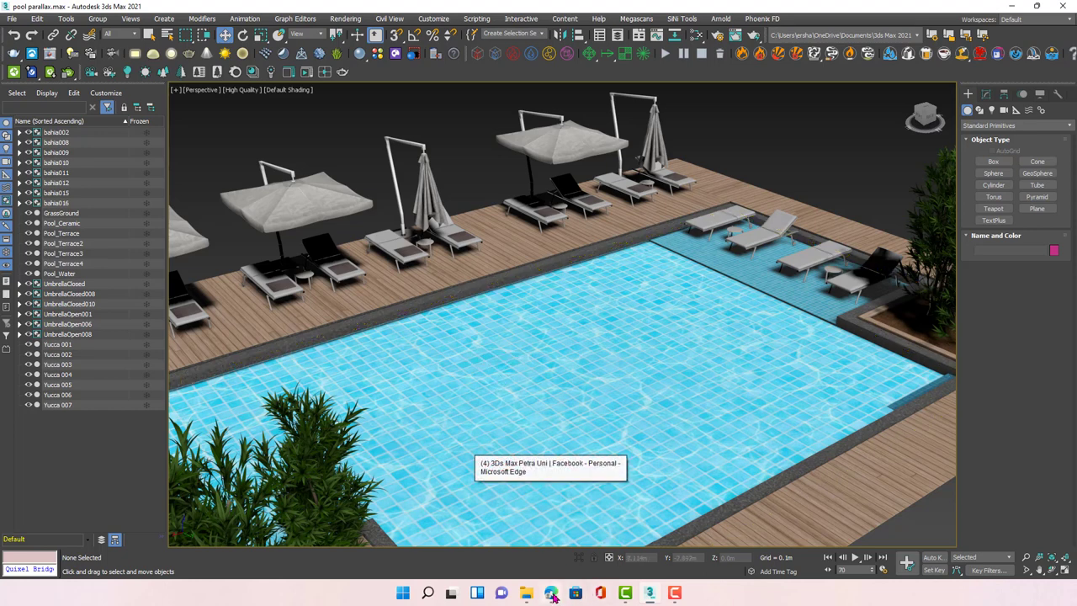
left_click(551, 593)
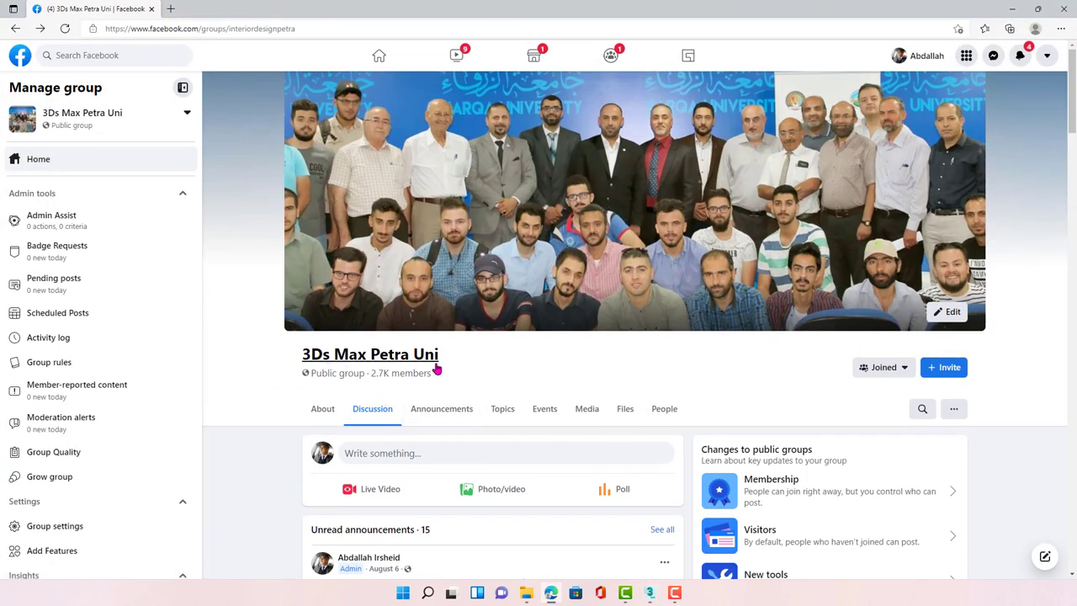
Step: Search the group for 5050 and open the shared Wparallax - ROOMS OFFICES RETAIL.zip Drive link
left_click(922, 409)
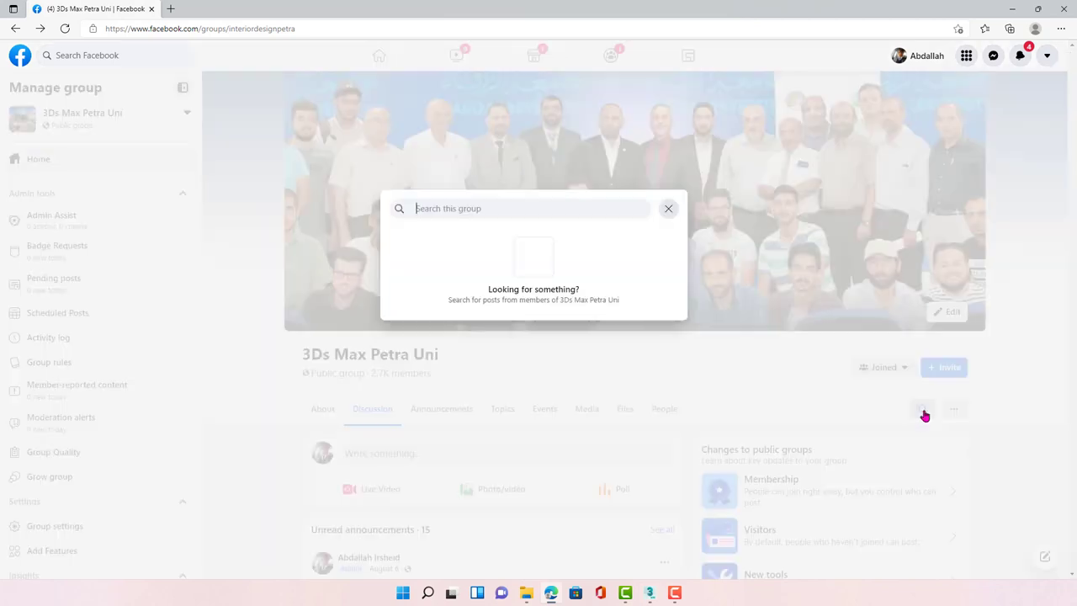
type("5050")
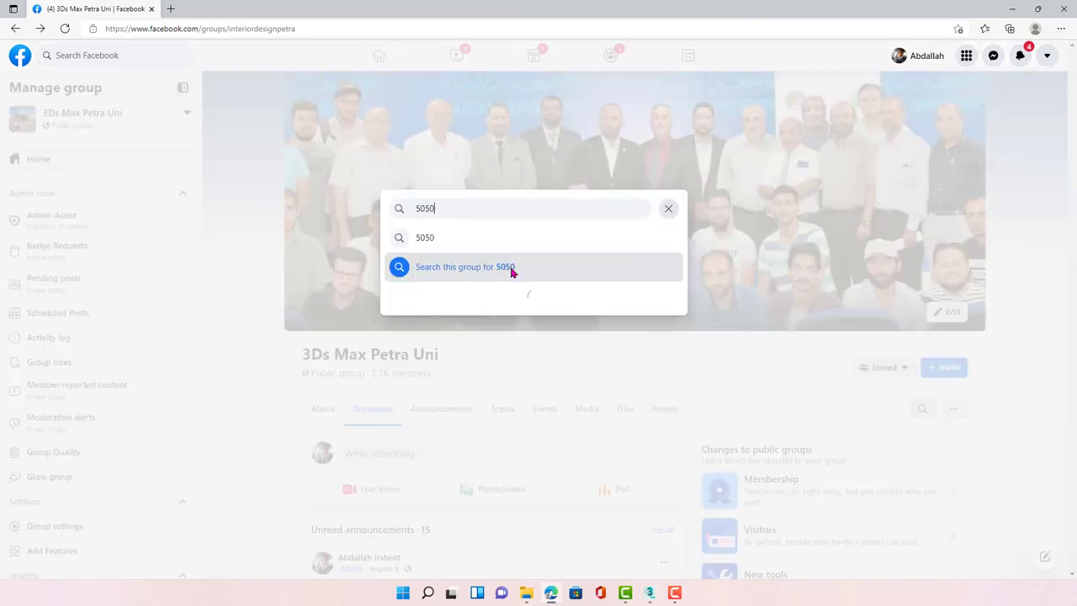
left_click(512, 267)
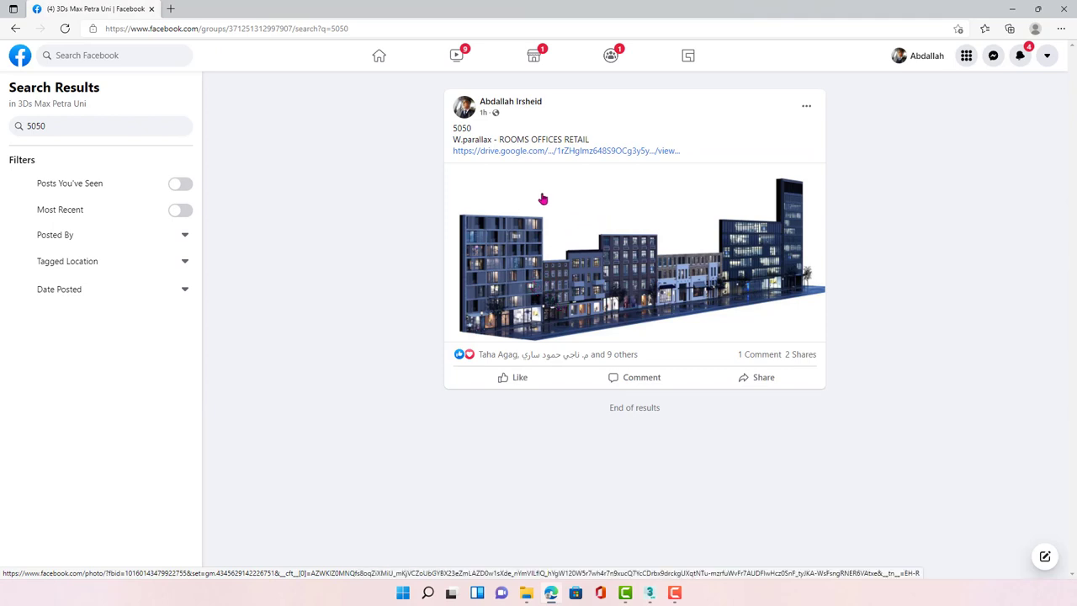
left_click(507, 155)
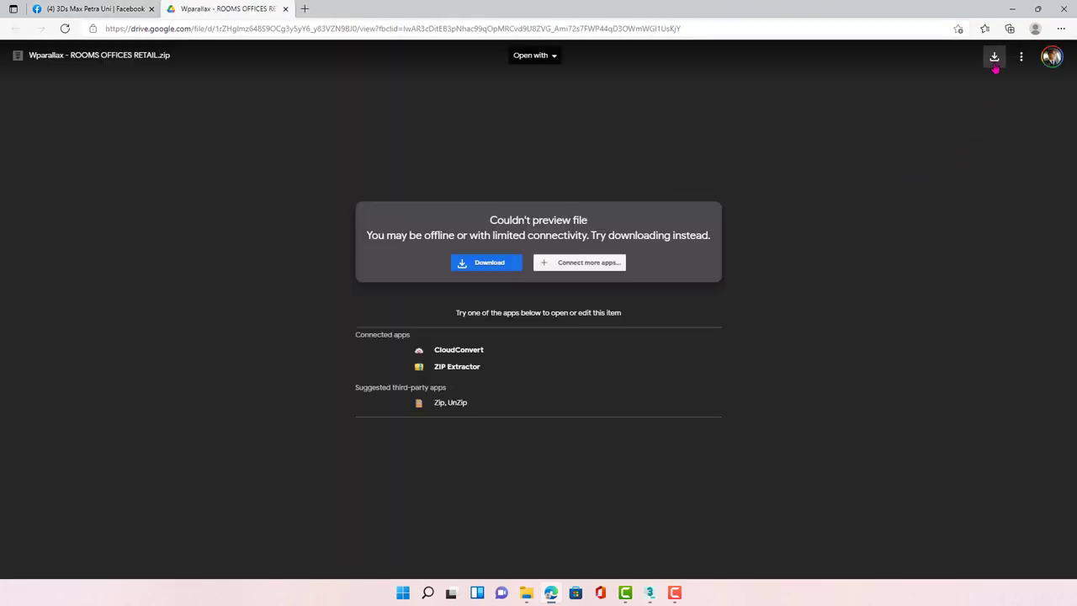
Step: Download the 285 MB Wparallax zip past the virus-scan warning and open its folder
left_click(993, 57)
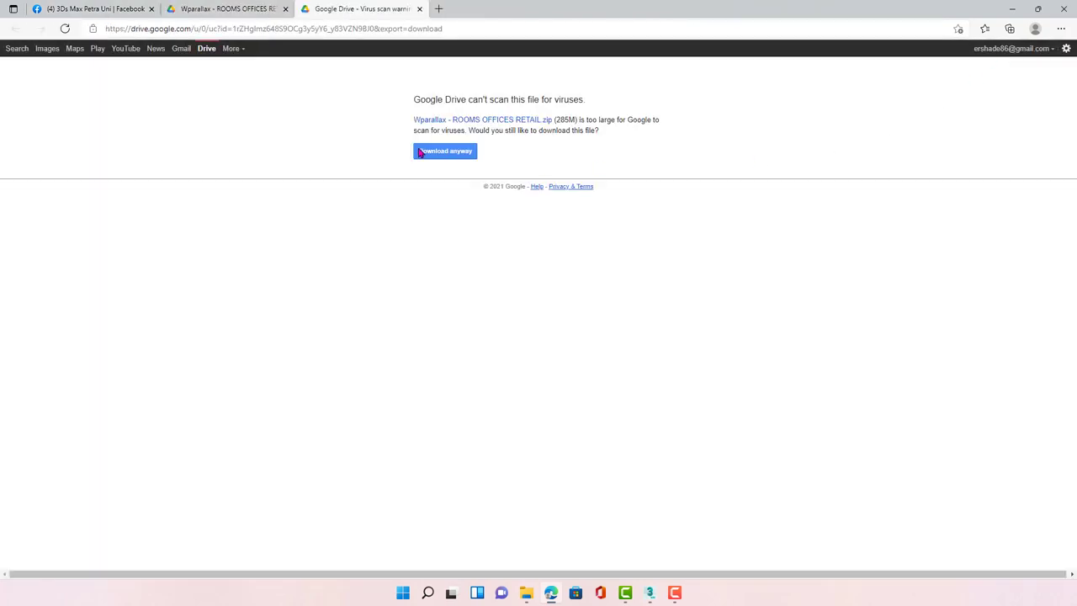
left_click(447, 154)
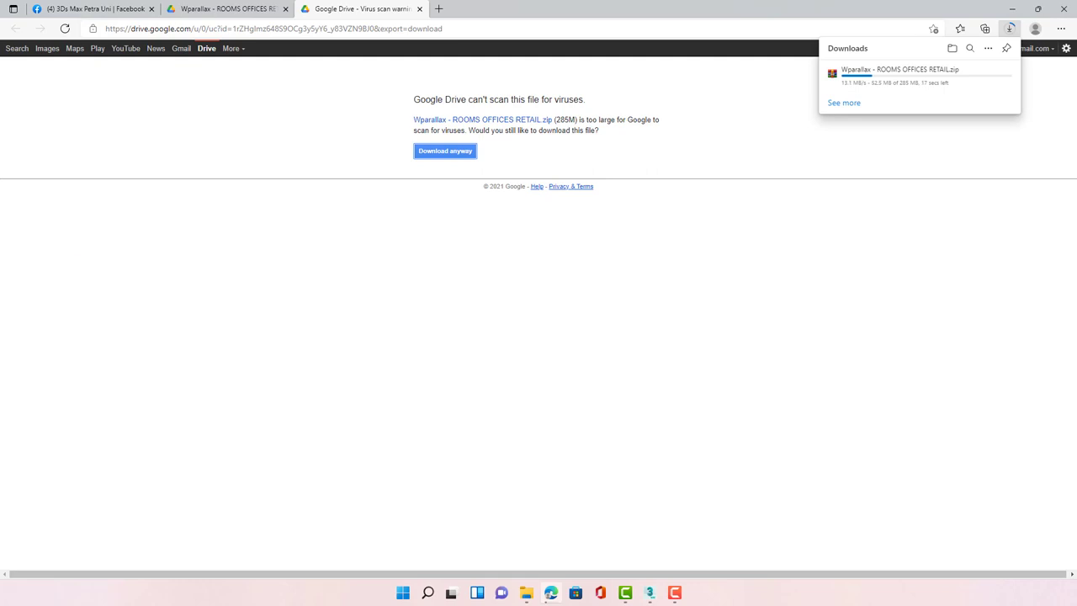
left_click(526, 592)
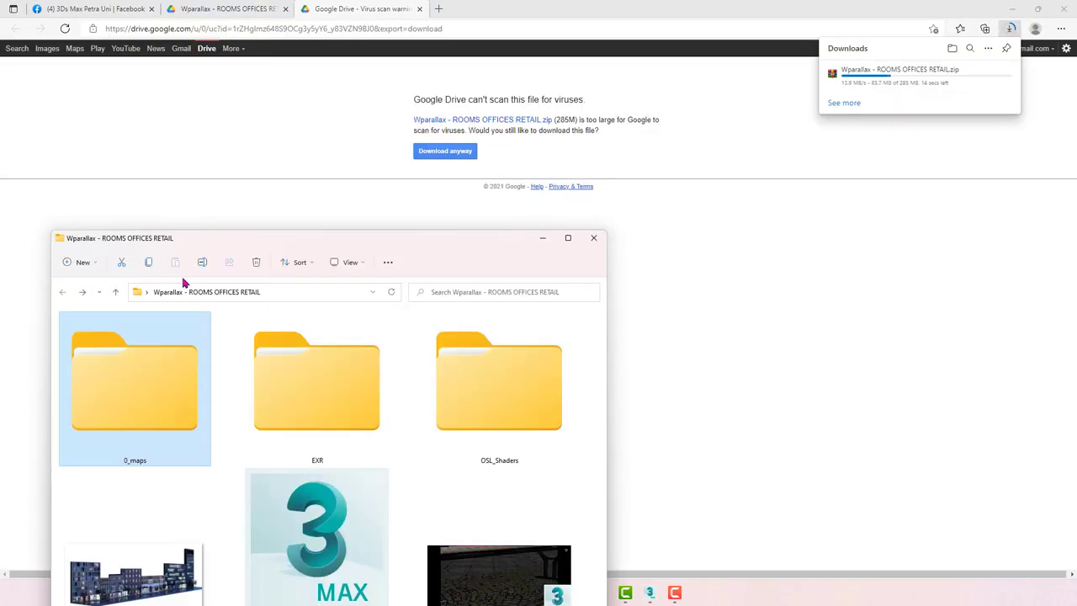
Step: Maximize Explorer and select the five .osl files inside OSL_Shaders
double_click(253, 242)
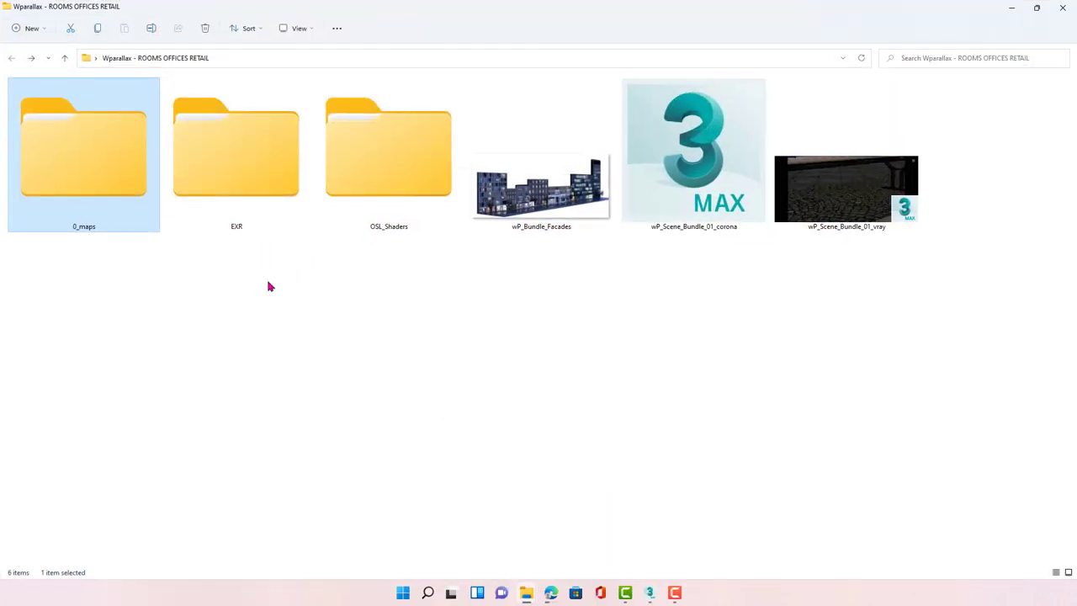
left_click(269, 284)
double_click(390, 171)
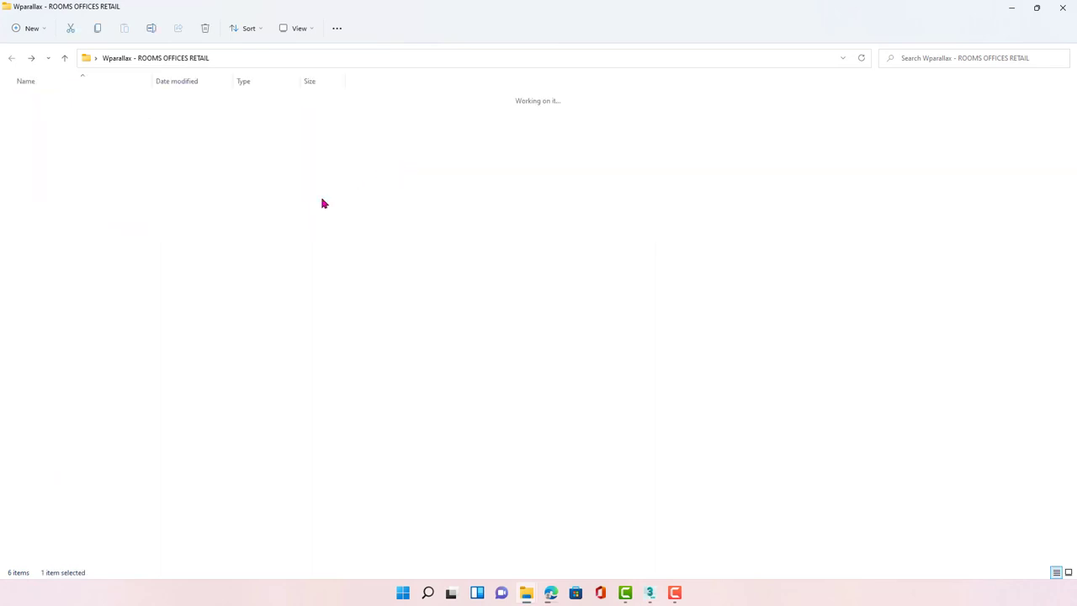
left_click_drag(228, 253, 100, 94)
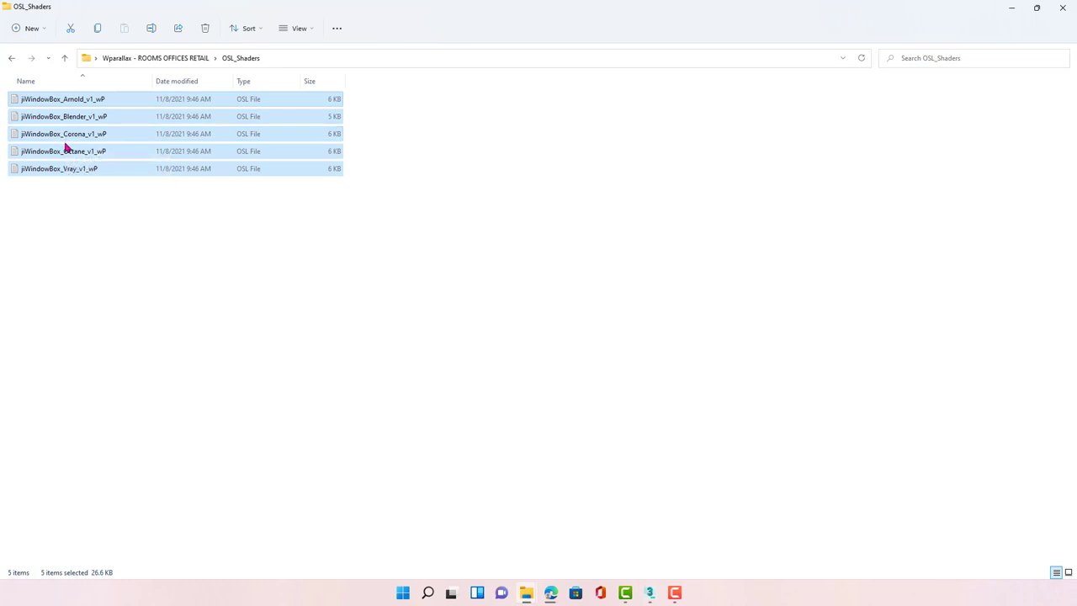
Step: Return to the pack's main folder, inspect the bundle files, and open the EXR folder
left_click(10, 58)
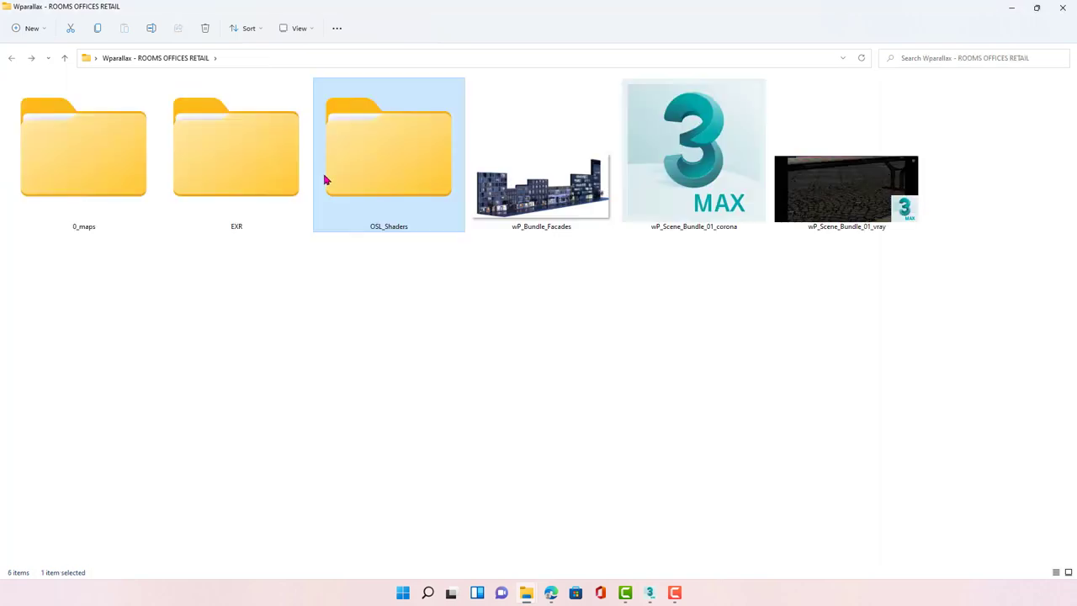
left_click(681, 195)
left_click(569, 192)
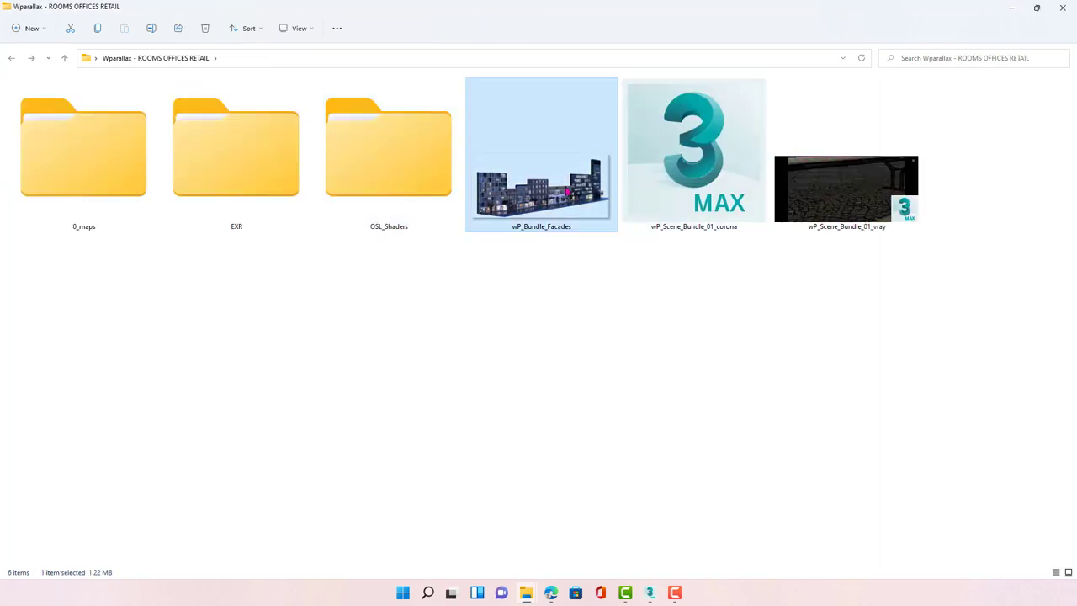
double_click(234, 174)
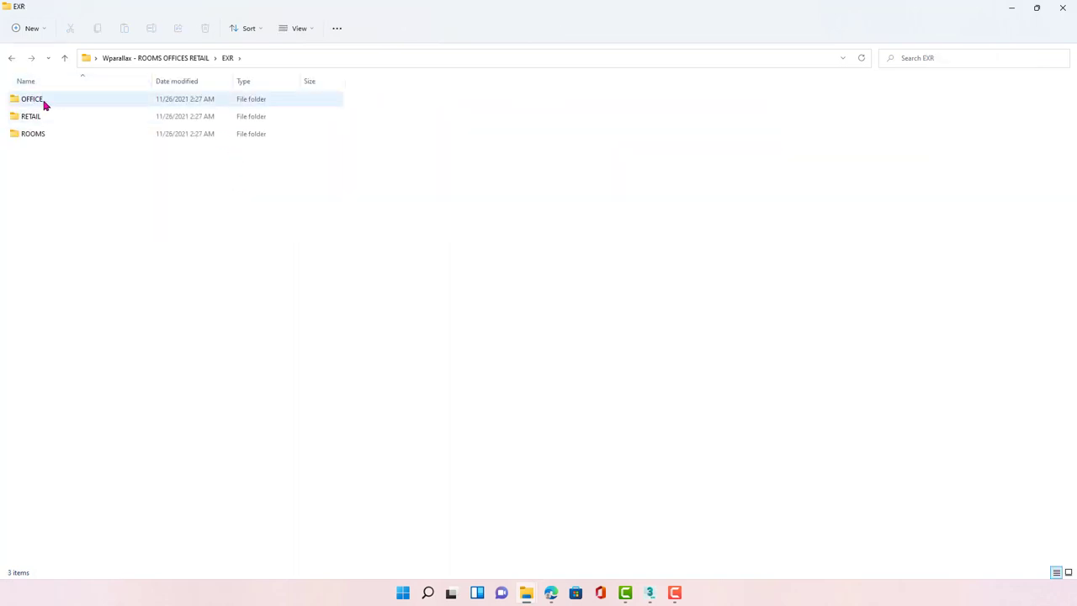
Step: Show the OFFICE Preview renders as extra large icons and scroll through them
double_click(46, 102)
left_click(68, 118)
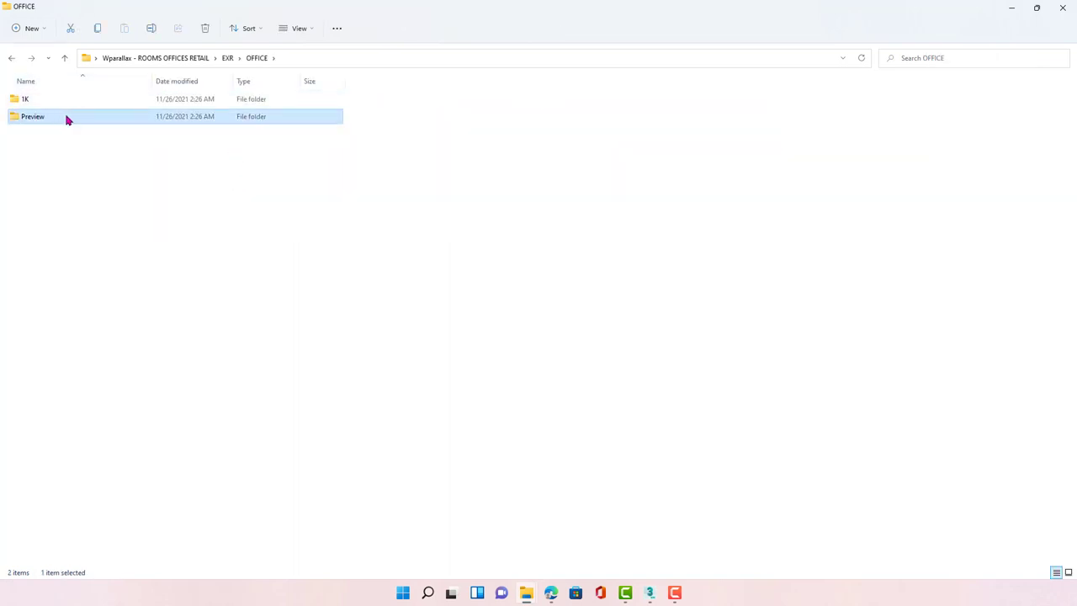
double_click(67, 118)
right_click(157, 245)
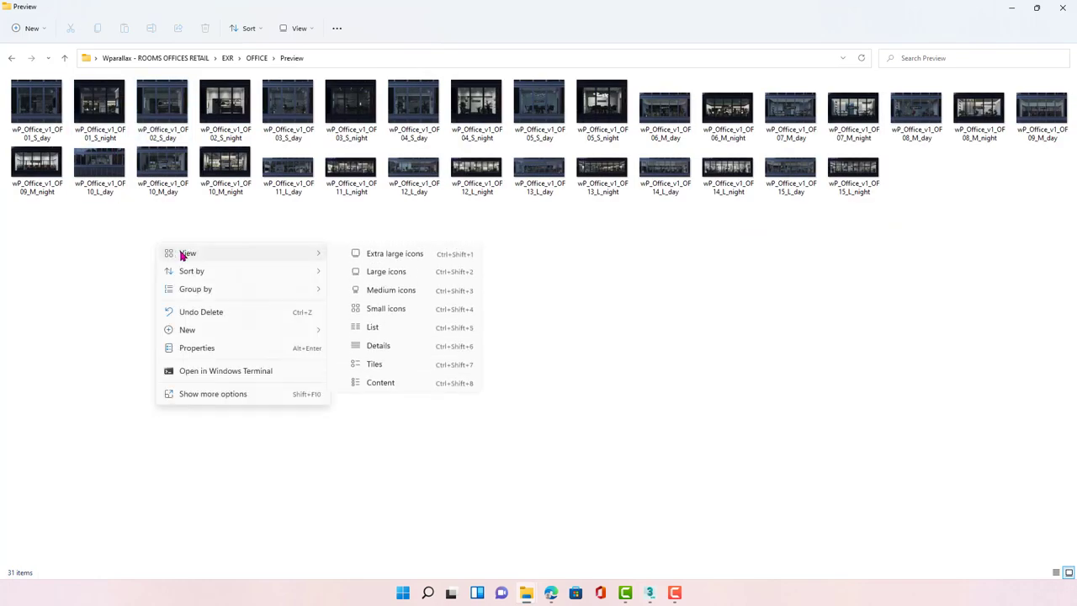
left_click(374, 254)
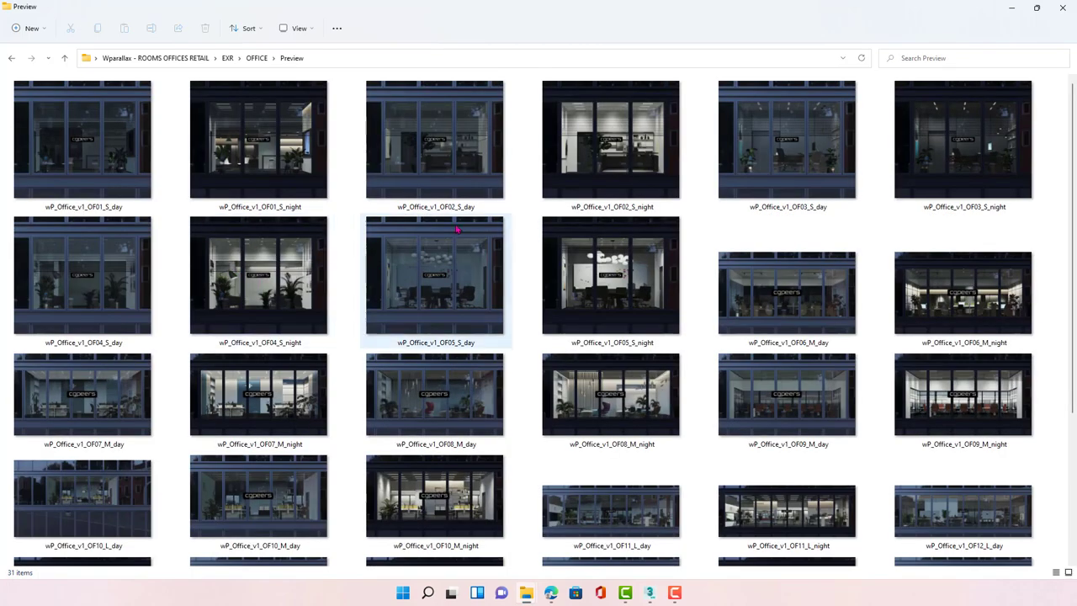
scroll(351, 374, "down", 2)
scroll(345, 375, "up", 2)
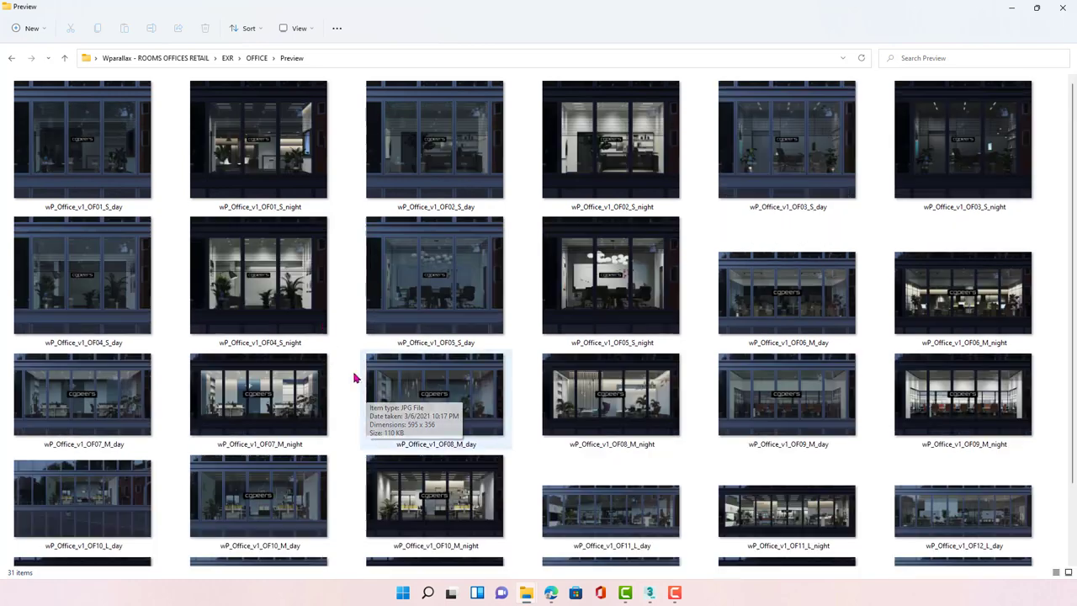
Step: Navigate back up to the Wparallax - ROOMS OFFICES RETAIL root folder
left_click(12, 60)
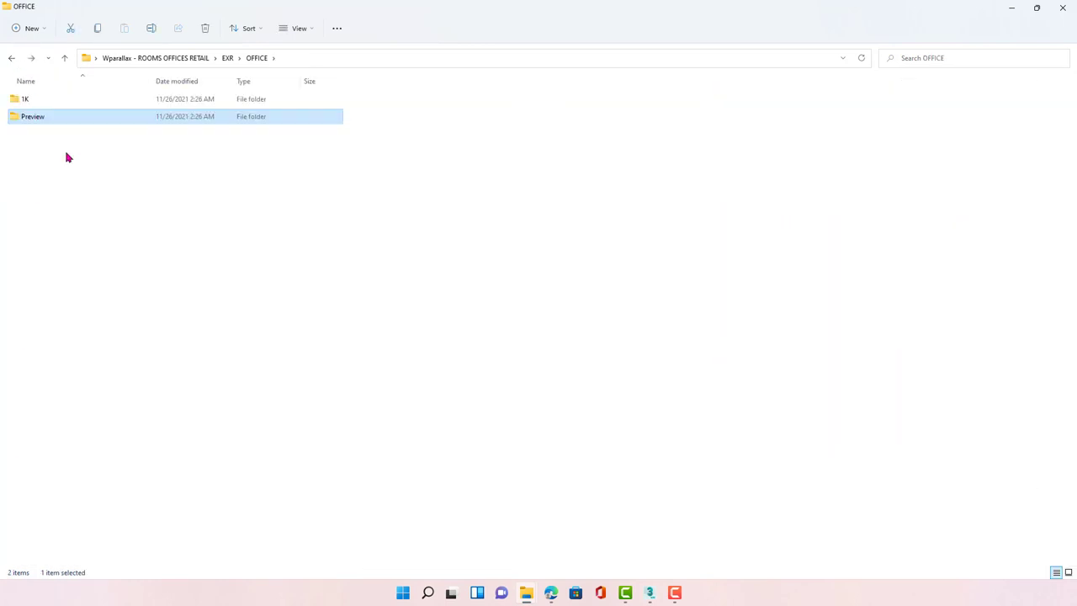
left_click(11, 58)
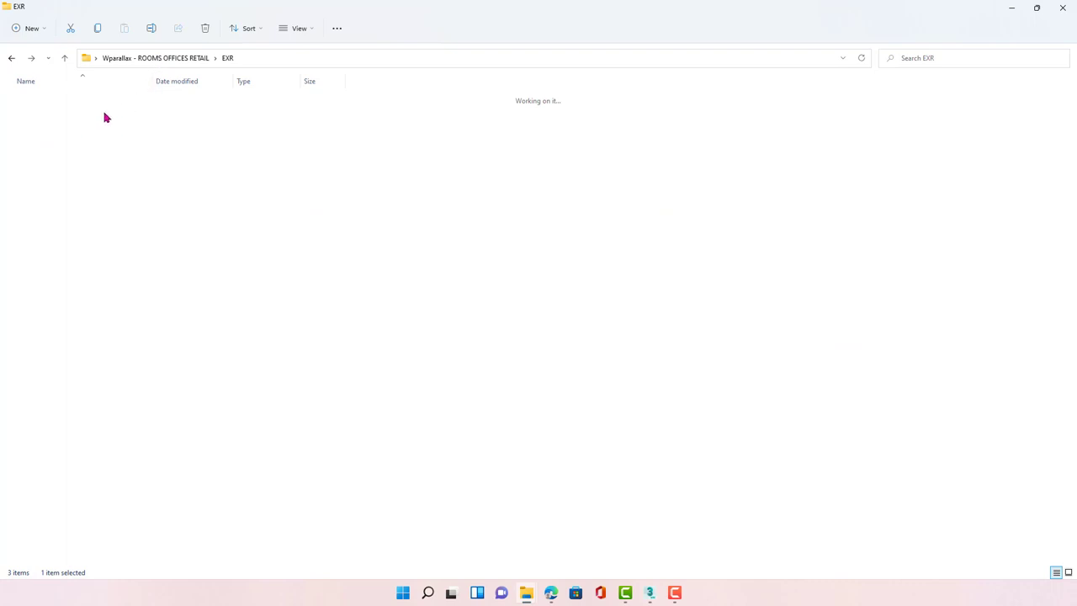
key("alt+Up")
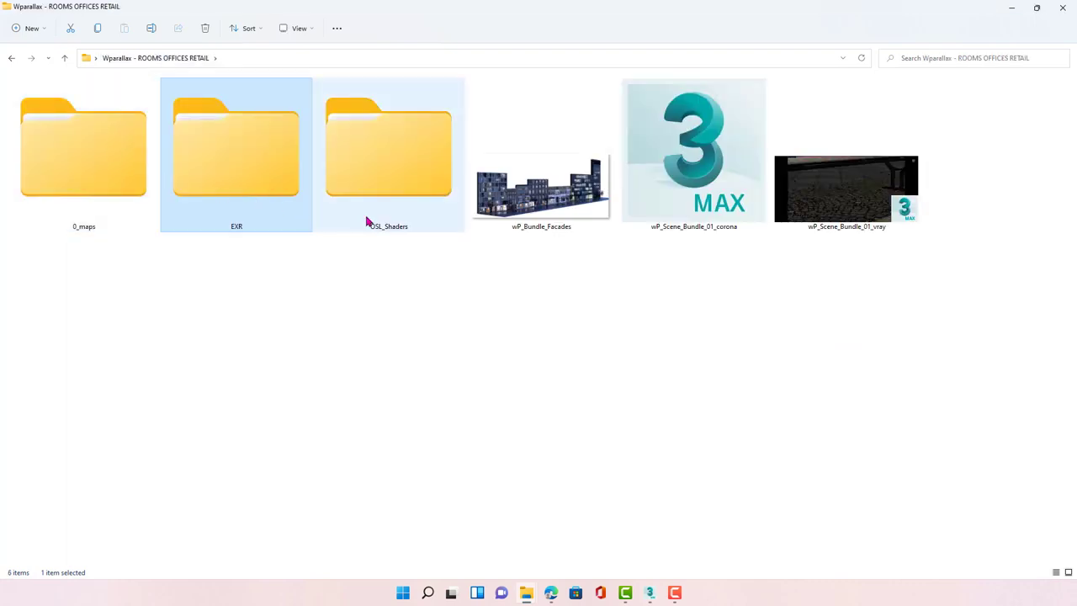
Step: Open the EXR > RETAIL > Preview folder of shop-window renders
double_click(261, 180)
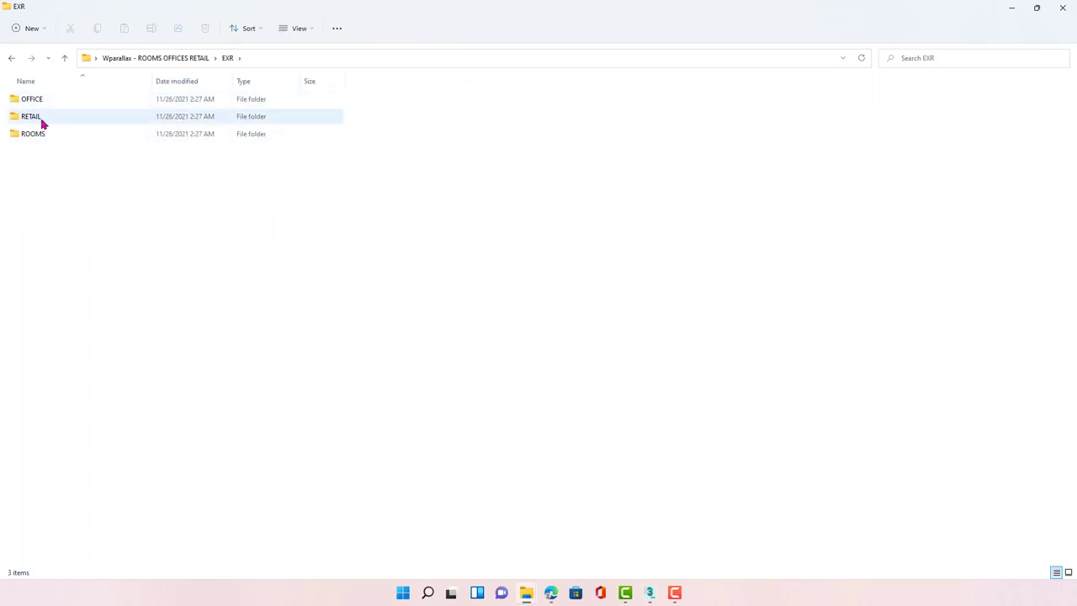
double_click(44, 121)
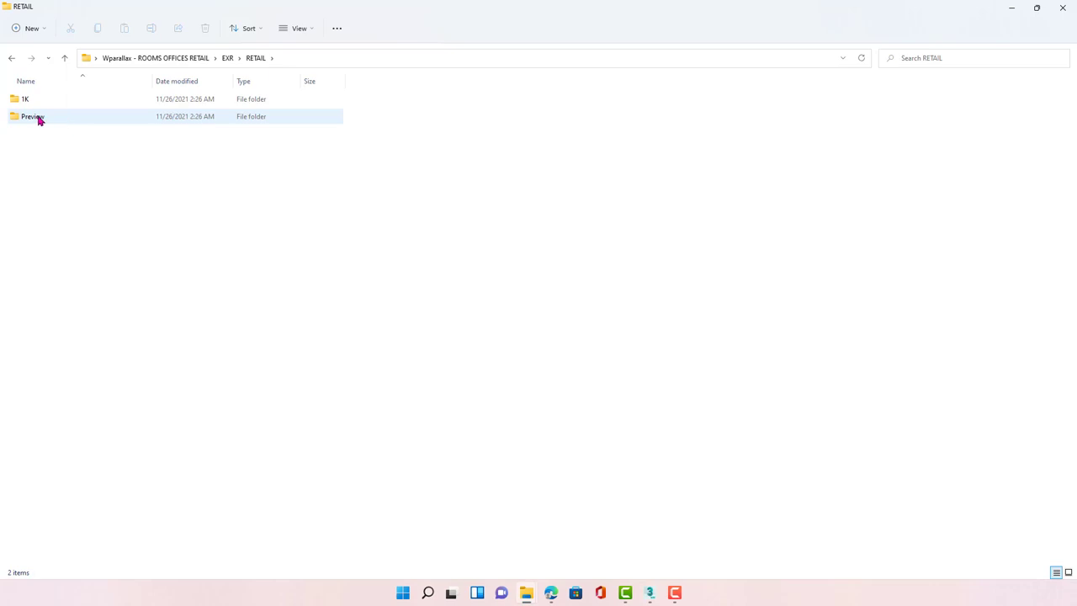
double_click(38, 119)
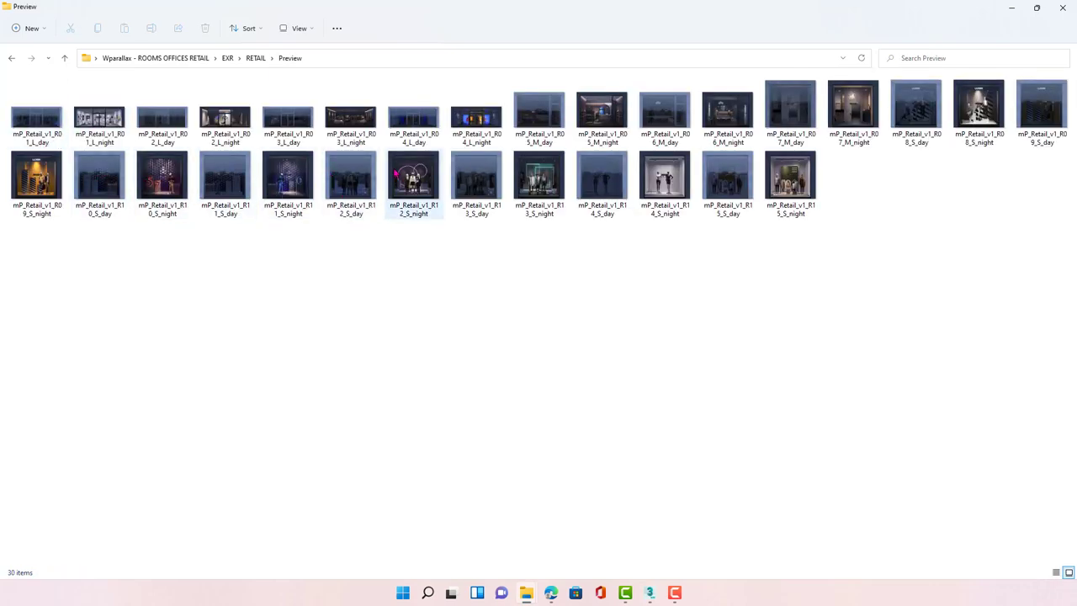
Step: View the R12_S_night render full size, step through to R15 night, then close Photos
double_click(410, 174)
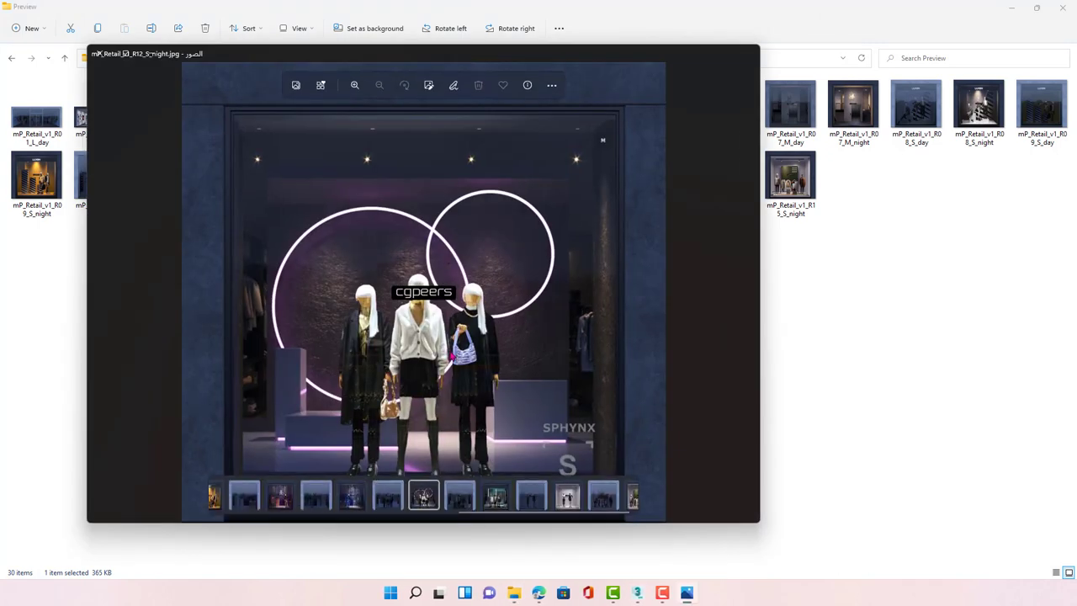
left_click(745, 293)
left_click(745, 293)
left_click(745, 293)
left_click(745, 293)
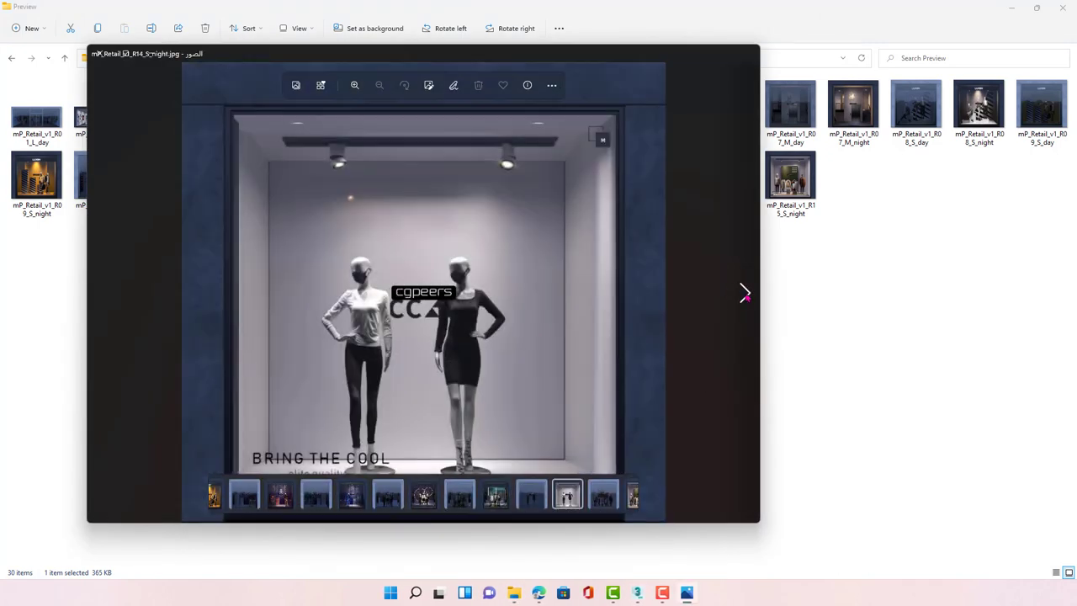
left_click(745, 293)
left_click(746, 295)
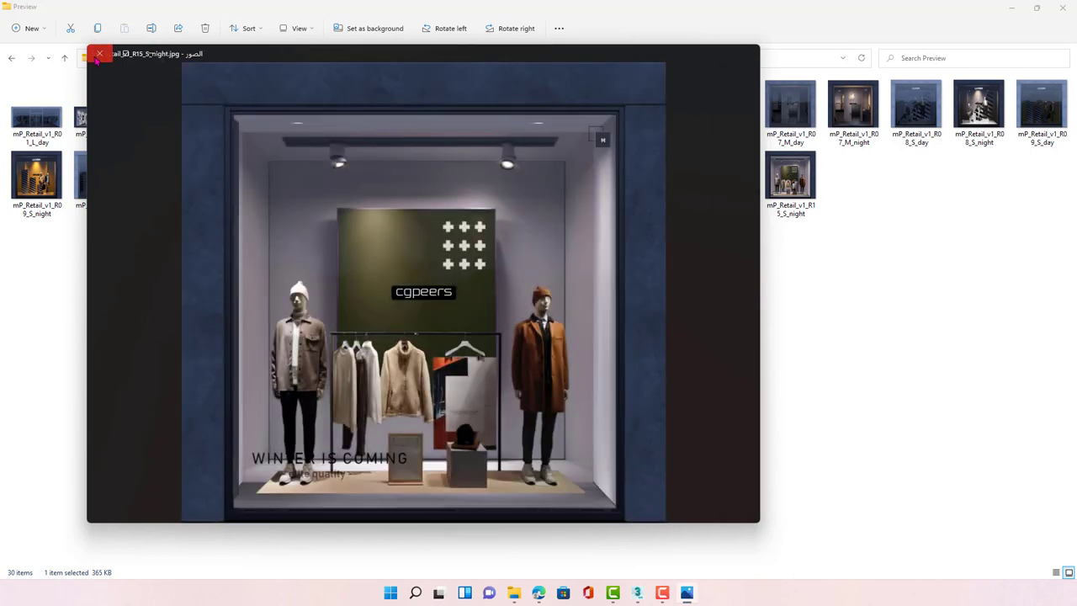
left_click(98, 55)
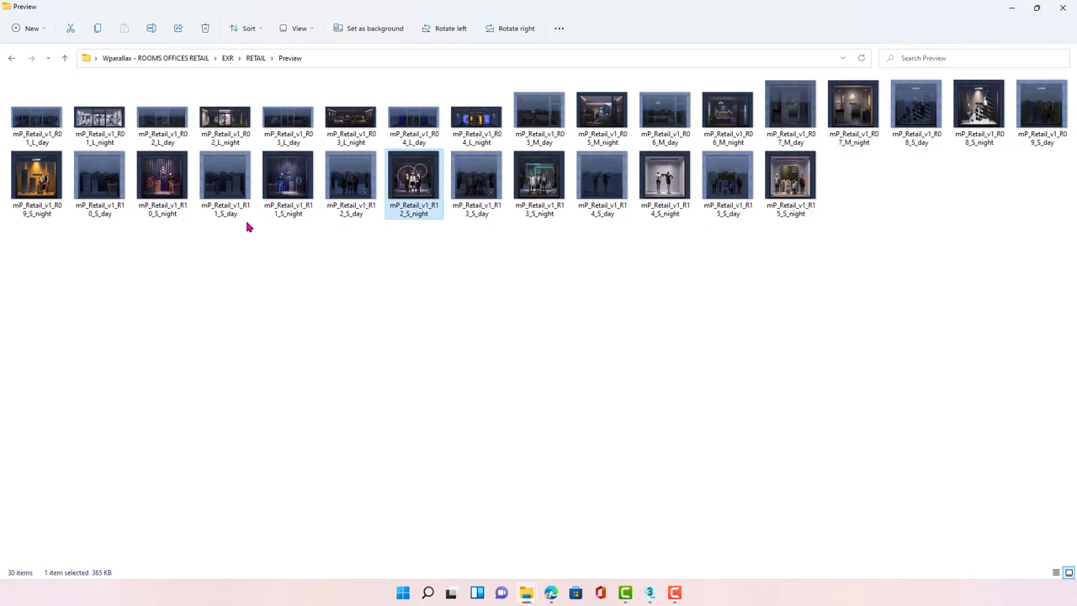
Step: Minimize the Explorer and browser windows to bring back the pool scene in 3ds Max
left_click(1010, 8)
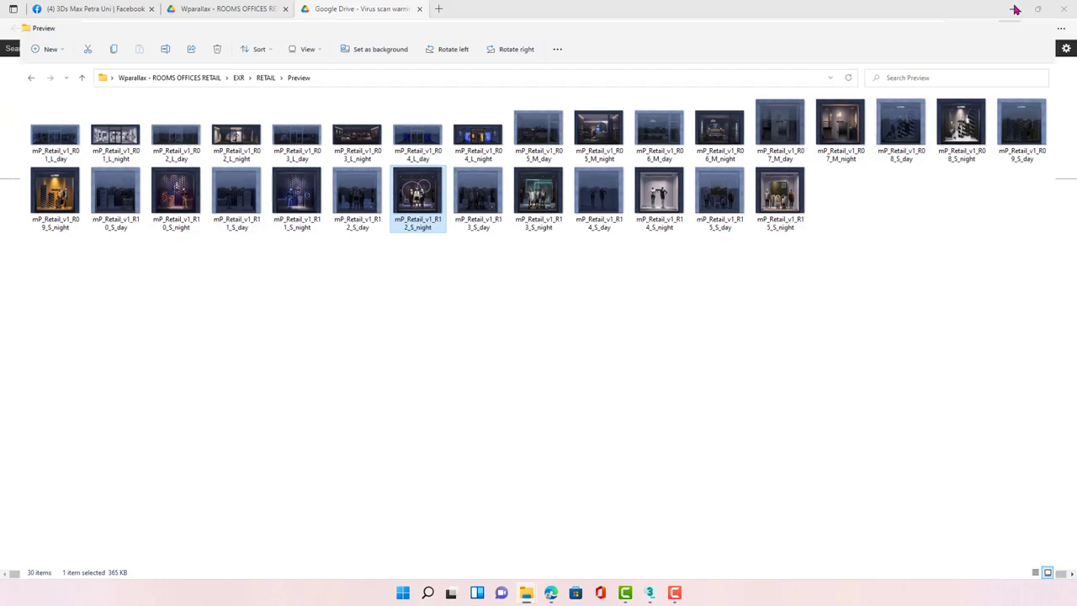
left_click(1012, 10)
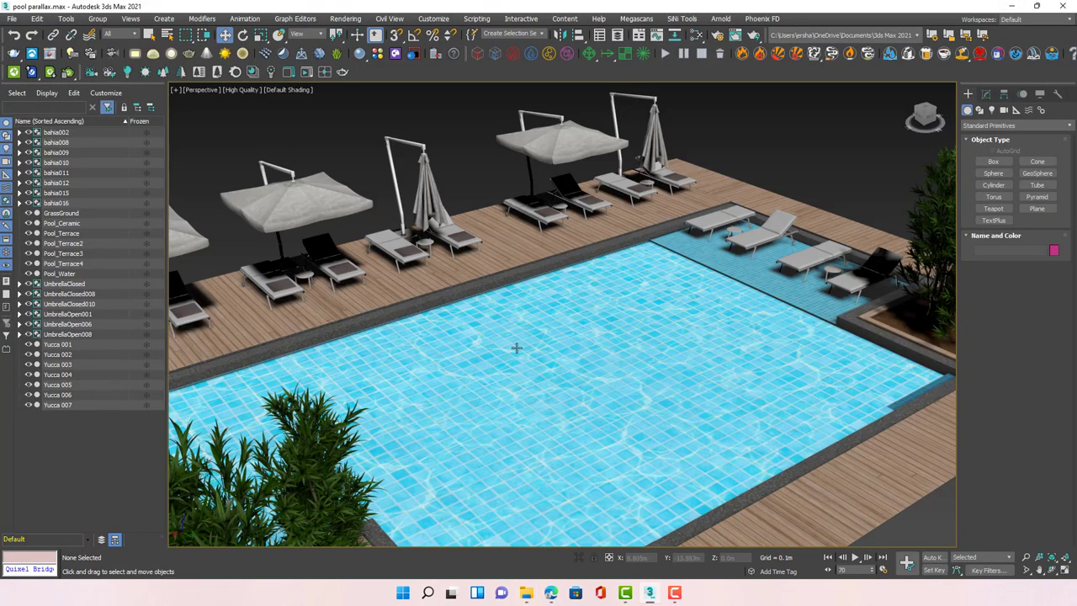